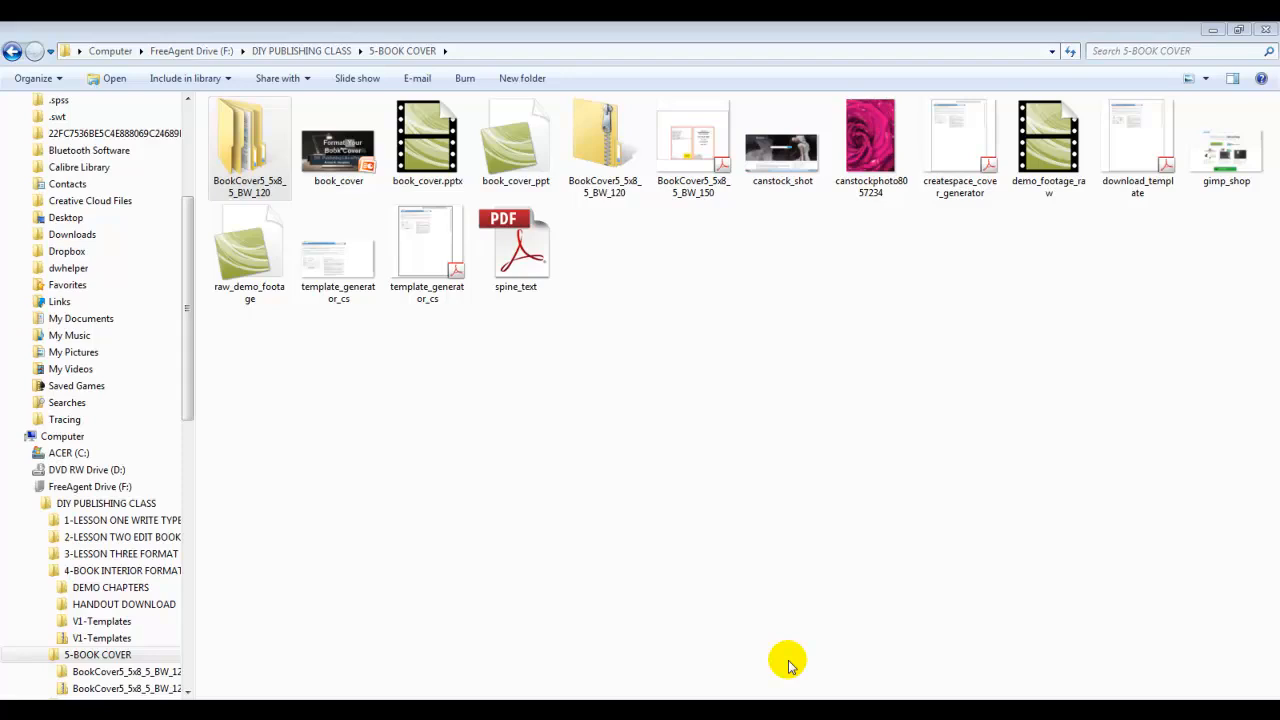
Open the BookCover5_5x8_5_BW_120 template PDF from the unzipped folder with Adobe Photoshop CS
double_click(251, 152)
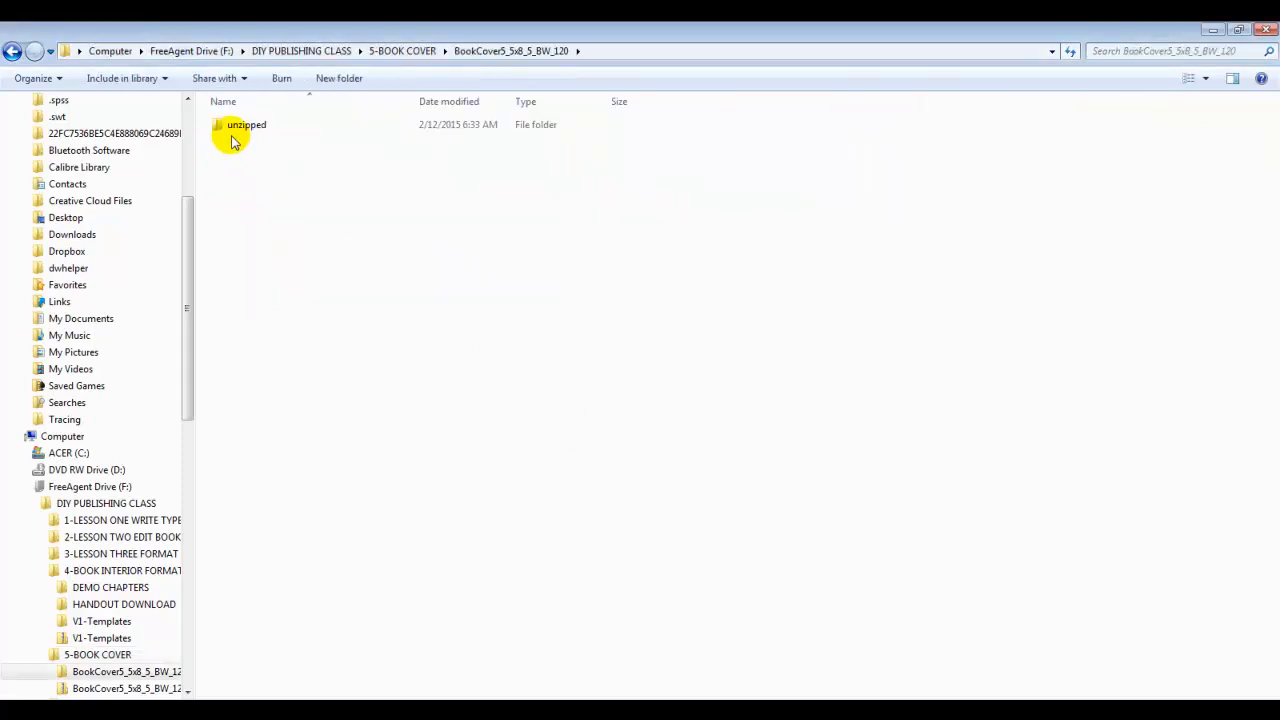
double_click(222, 127)
double_click(220, 127)
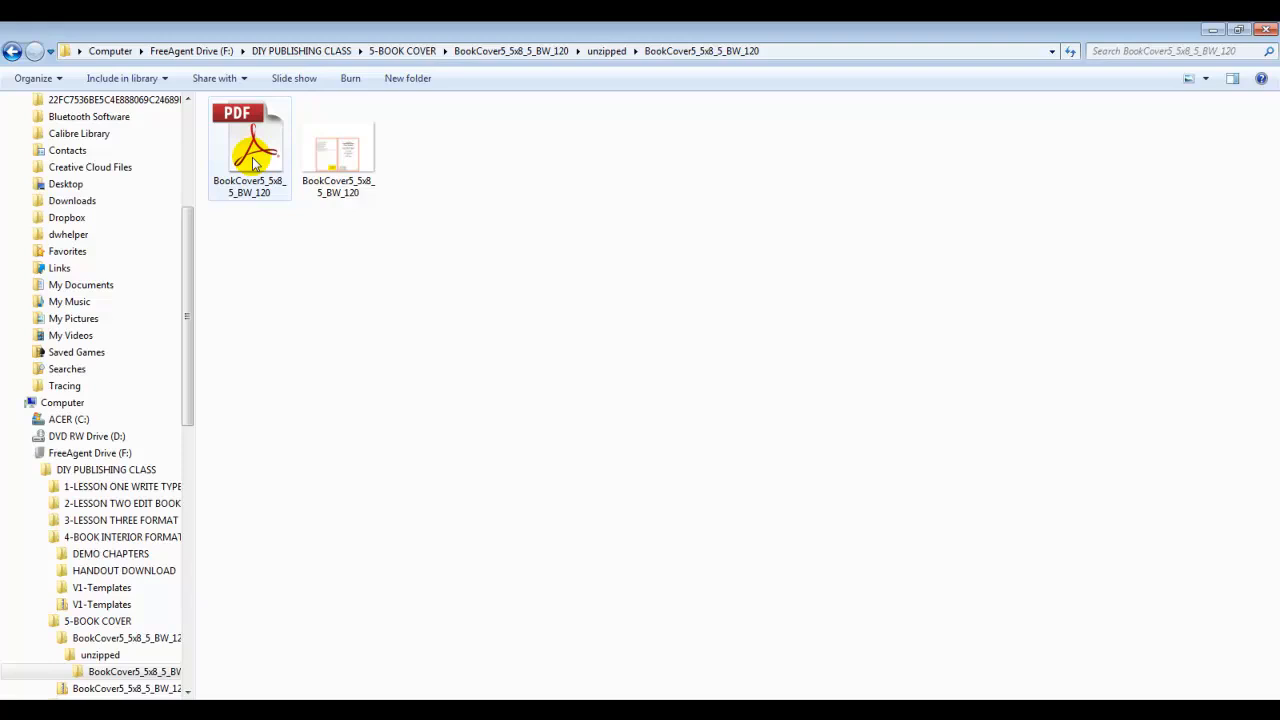
right_click(253, 163)
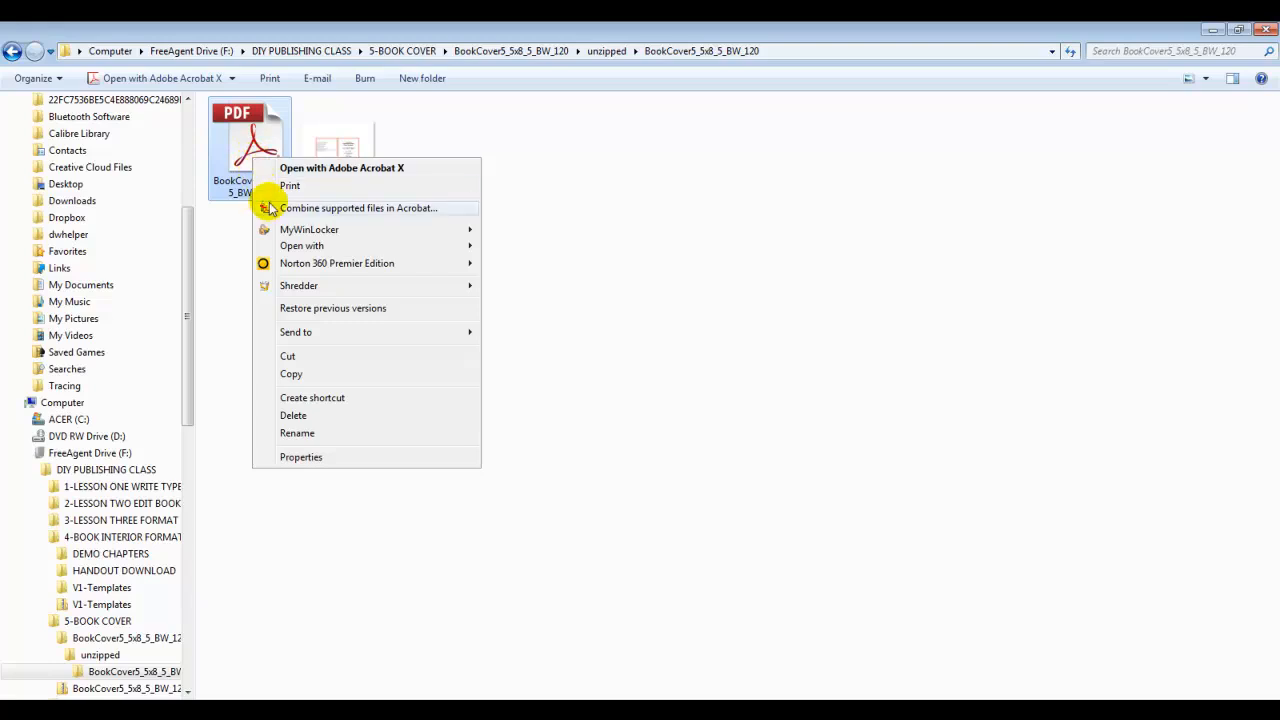
mouse_move(318, 247)
click(521, 264)
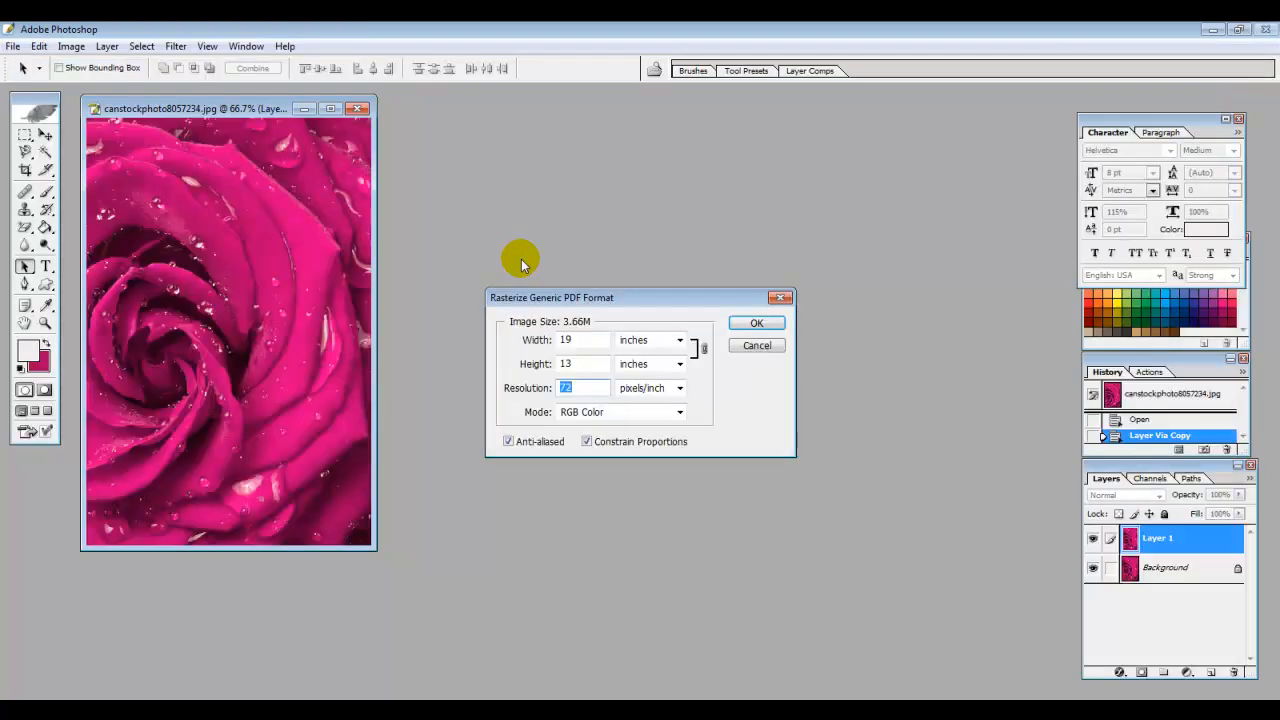
Rasterize the template at 19 × 13 inches, zoom to 100%, and cascade the document windows
click(745, 322)
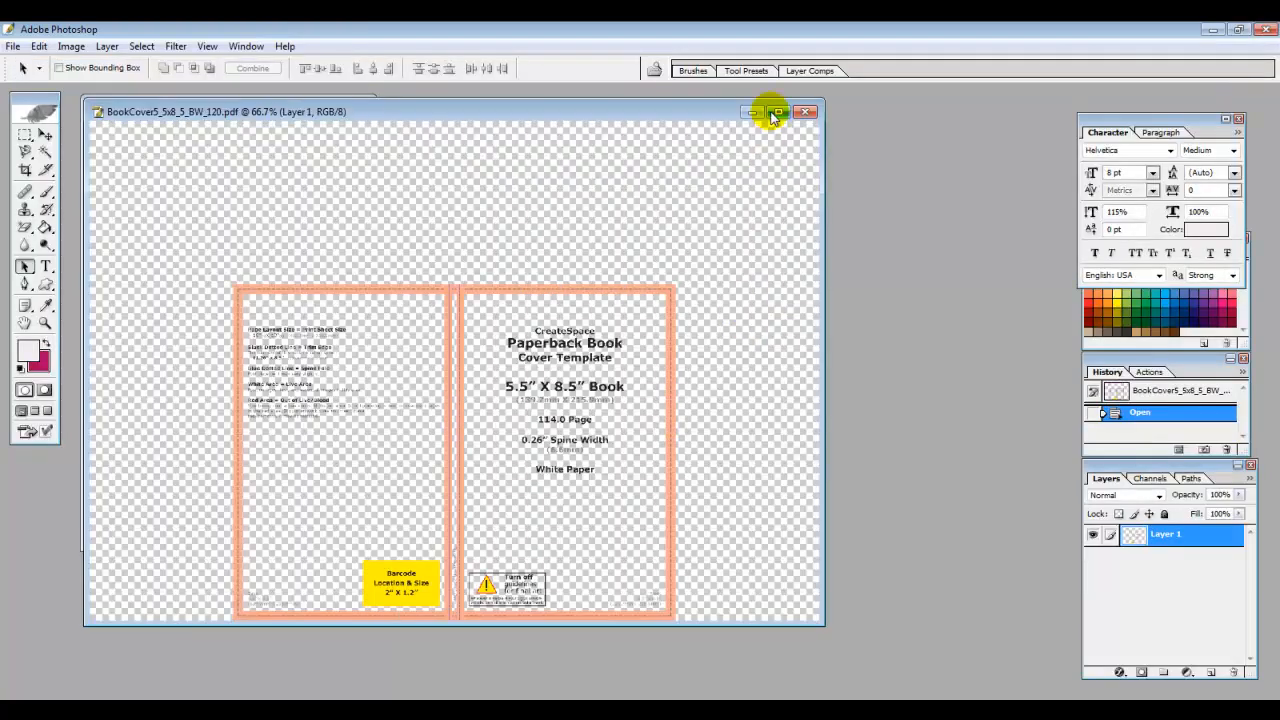
click(777, 112)
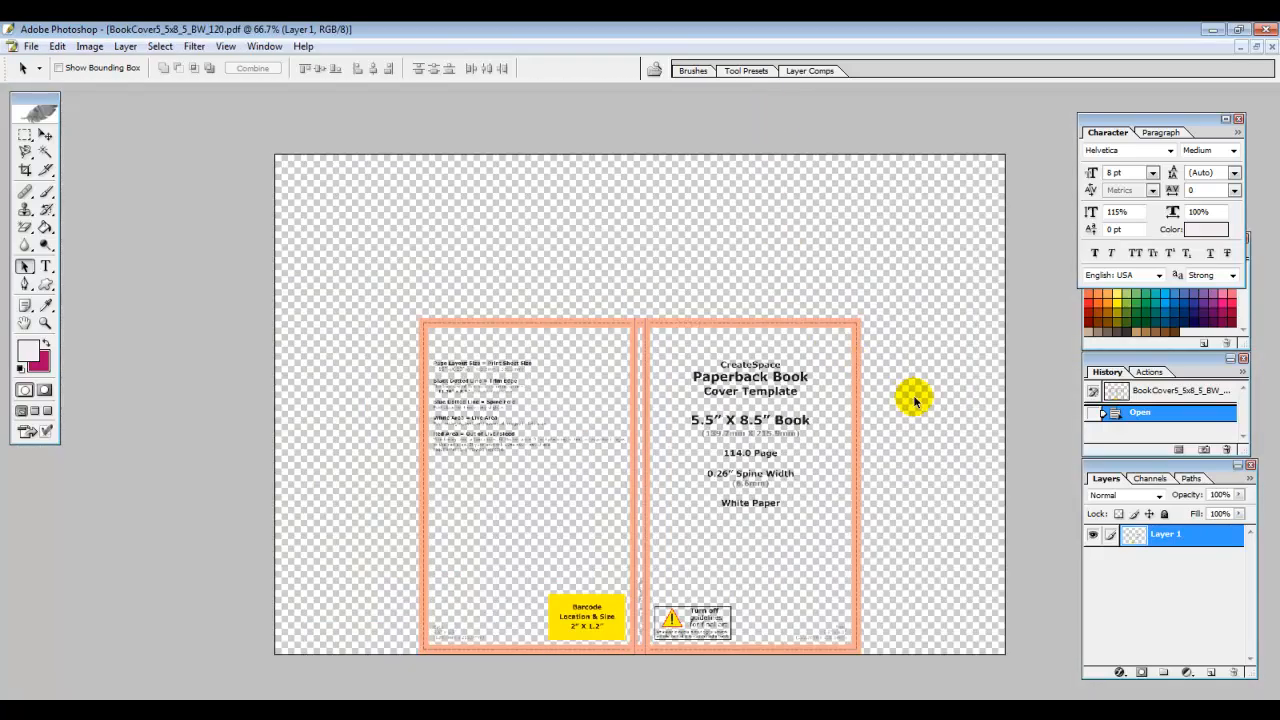
click(226, 46)
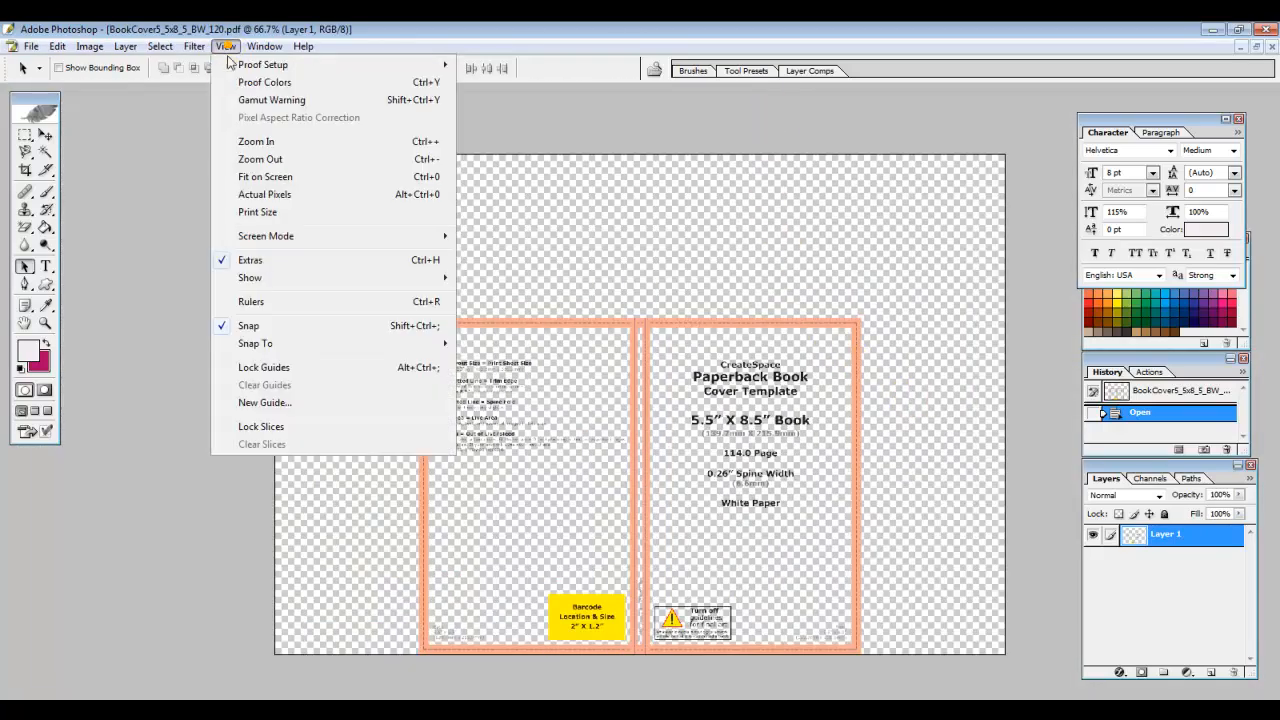
click(266, 139)
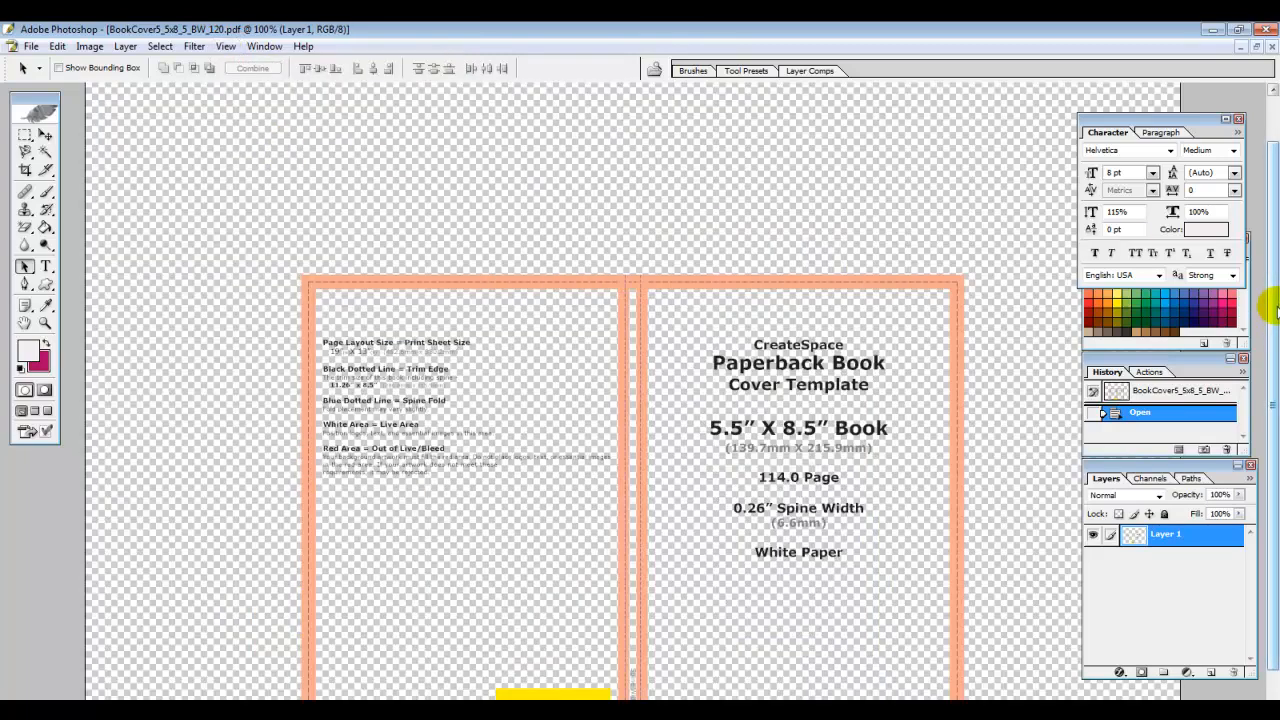
drag(1273, 313, 1269, 363)
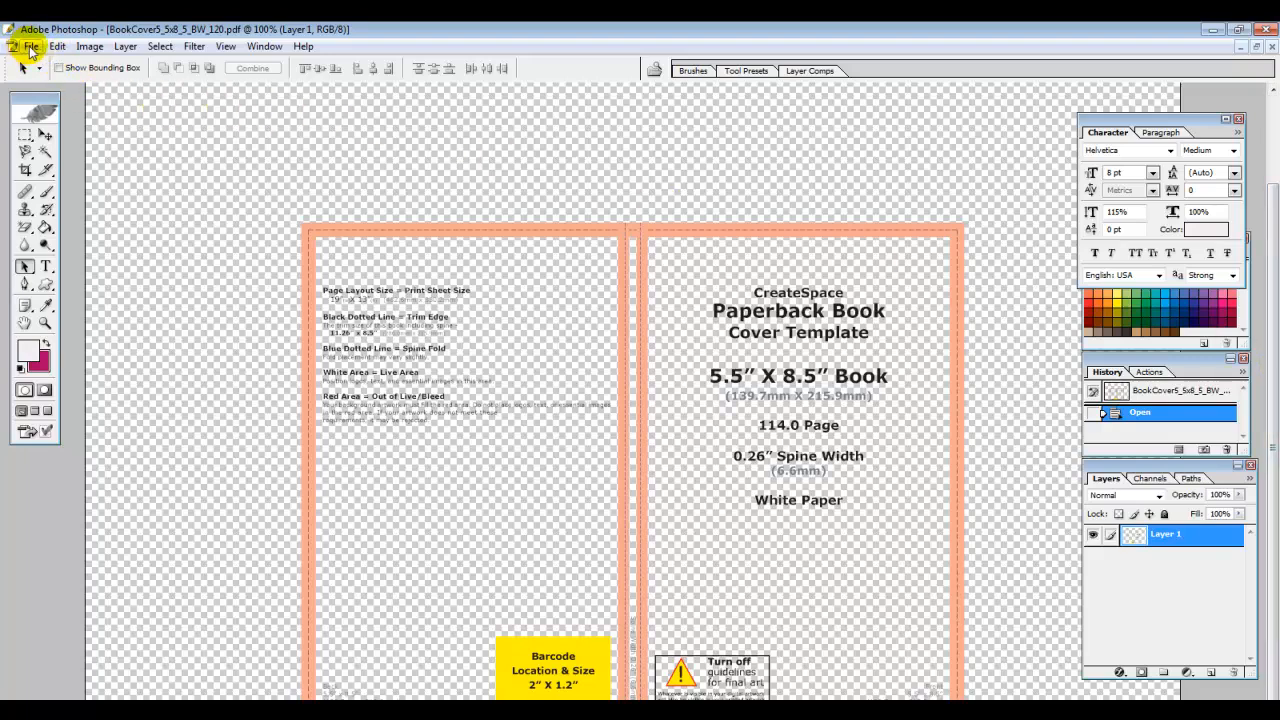
click(257, 48)
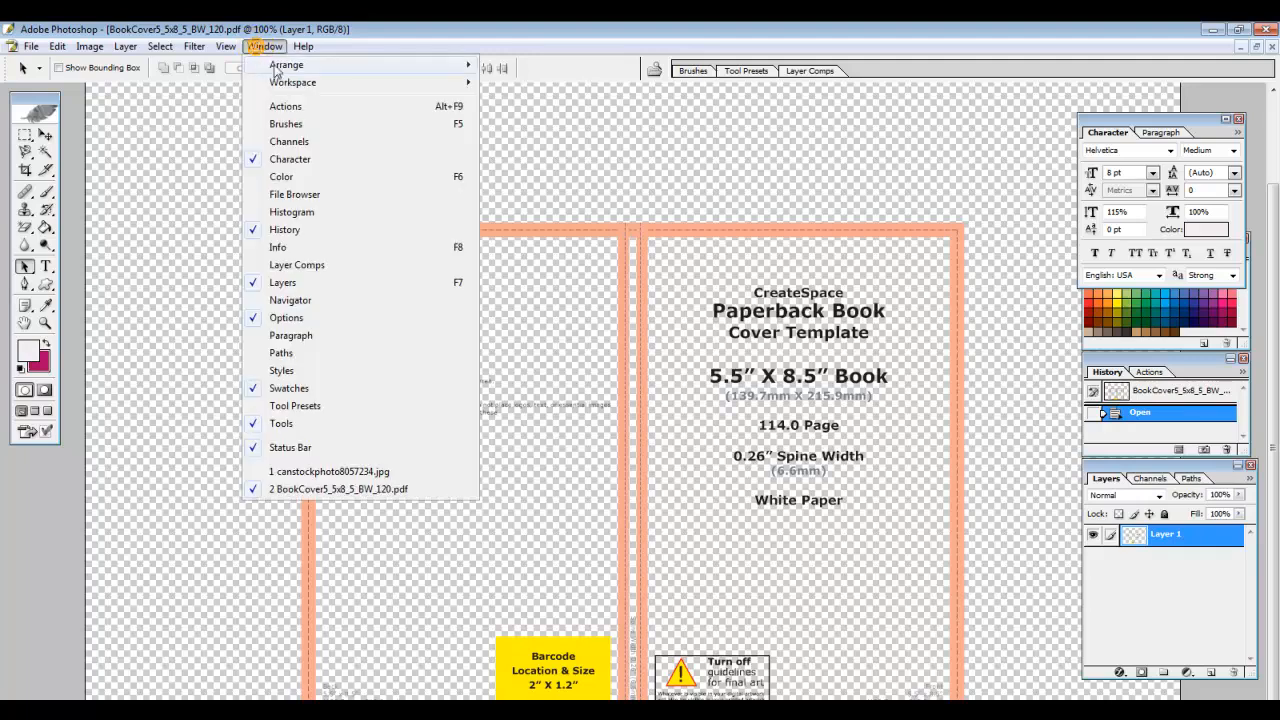
mouse_move(290, 64)
click(510, 66)
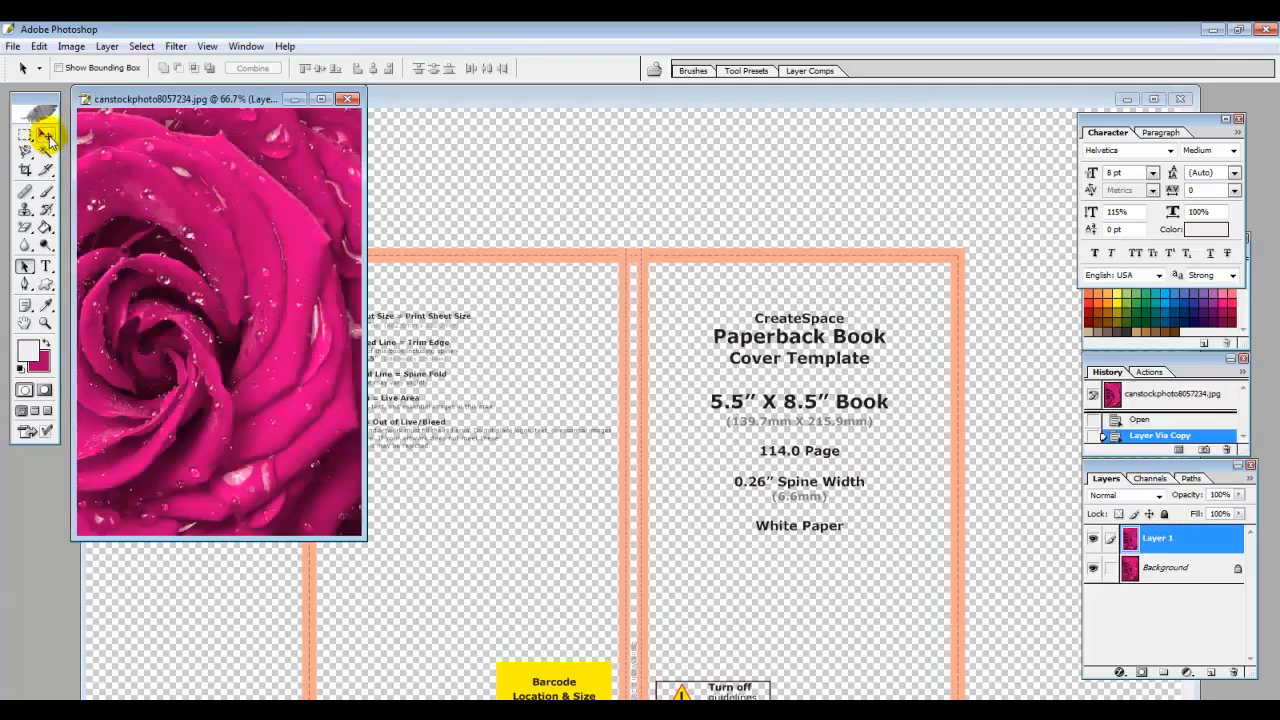
Copy the rose photo onto the template, shrink it, and move it onto the front cover panel
click(45, 135)
drag(157, 194, 737, 326)
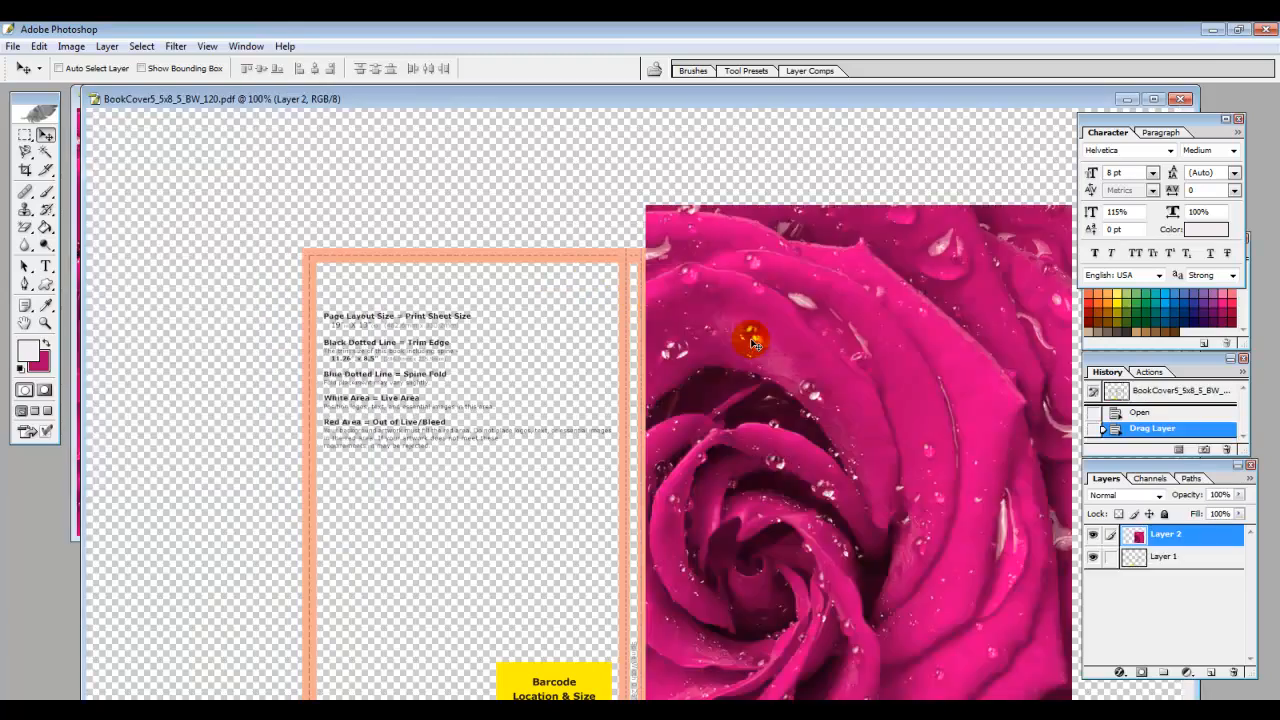
click(1154, 98)
click(864, 417)
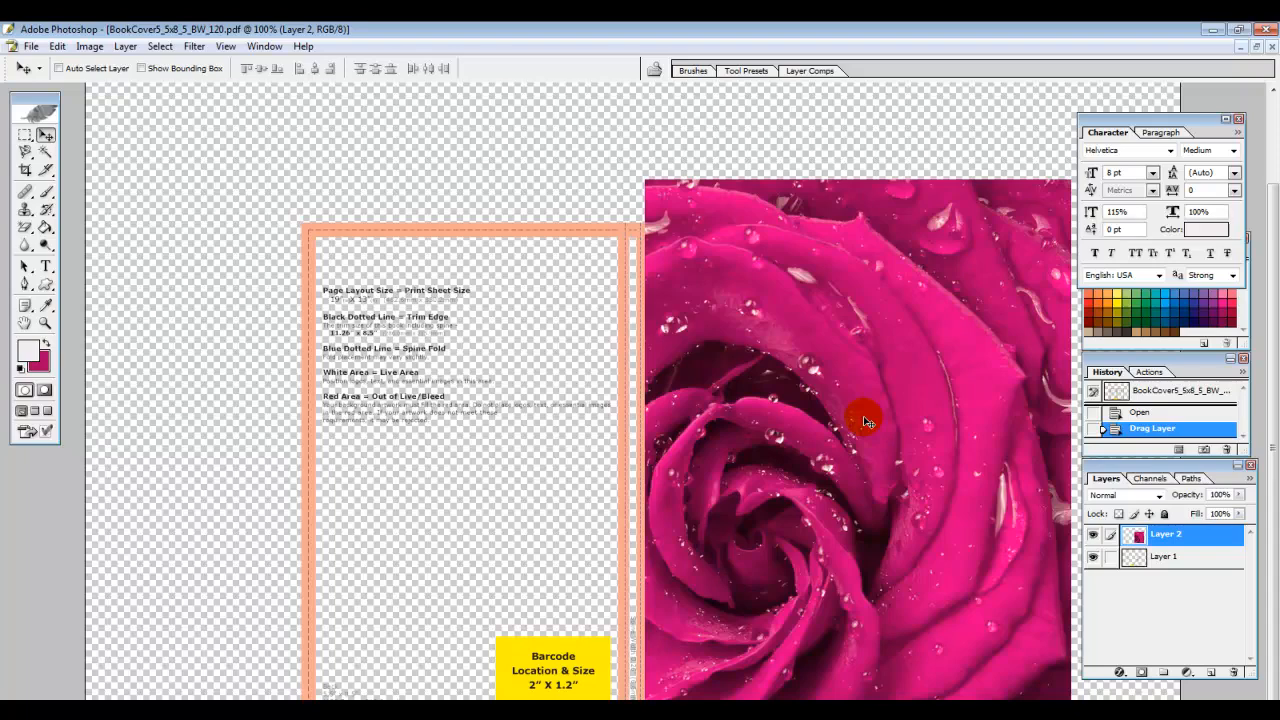
key(ctrl+t)
drag(645, 180, 766, 363)
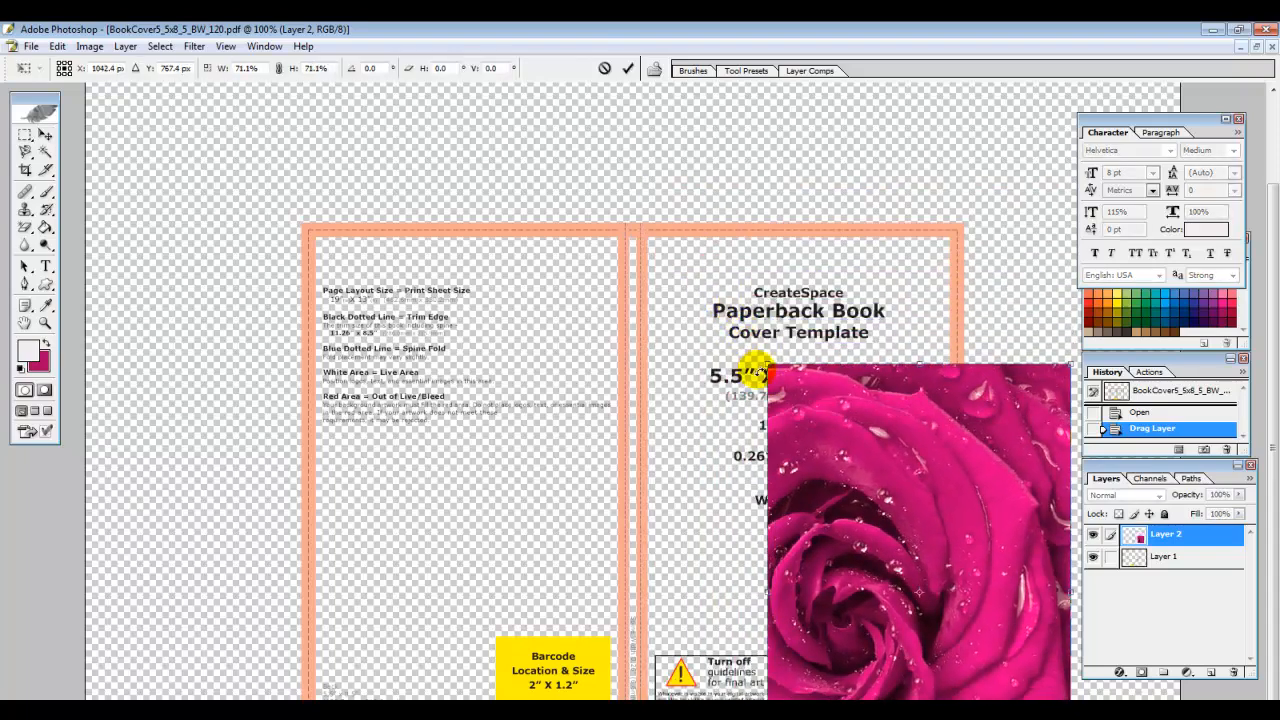
key(Return)
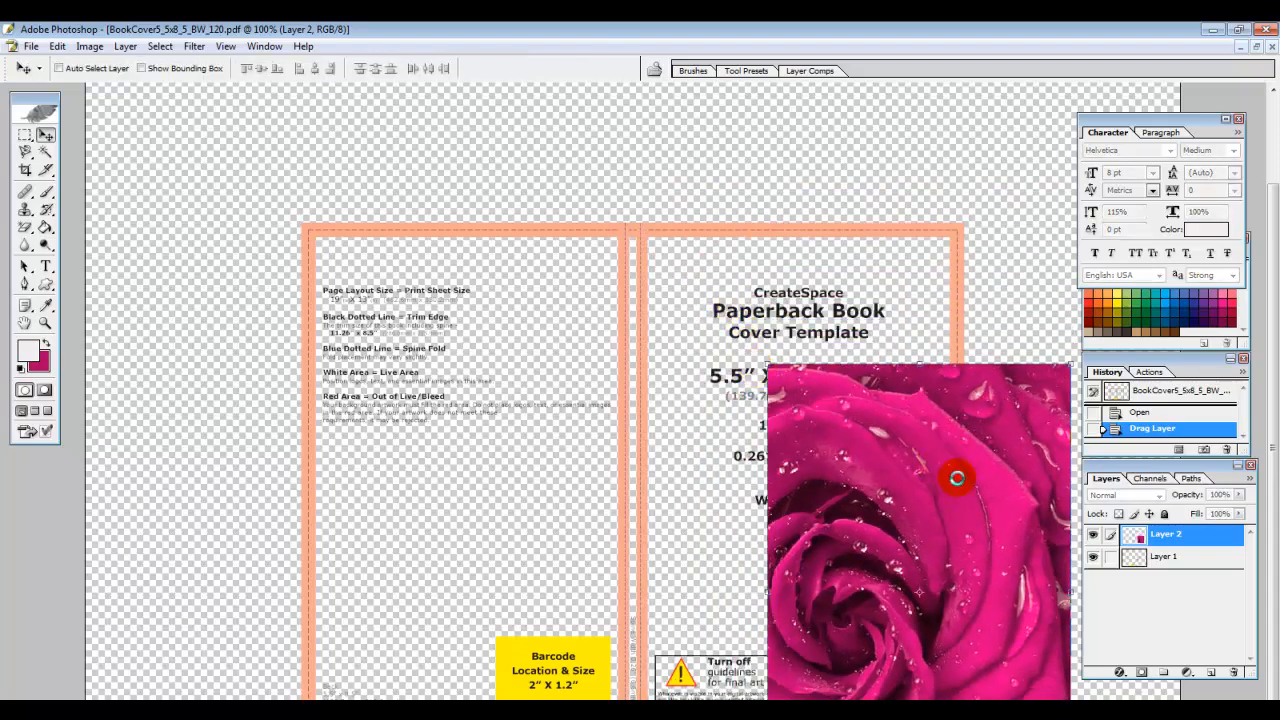
drag(935, 476, 819, 339)
Stretch the rose from the spine line to the right trim and past the bottom edge
key(ctrl+t)
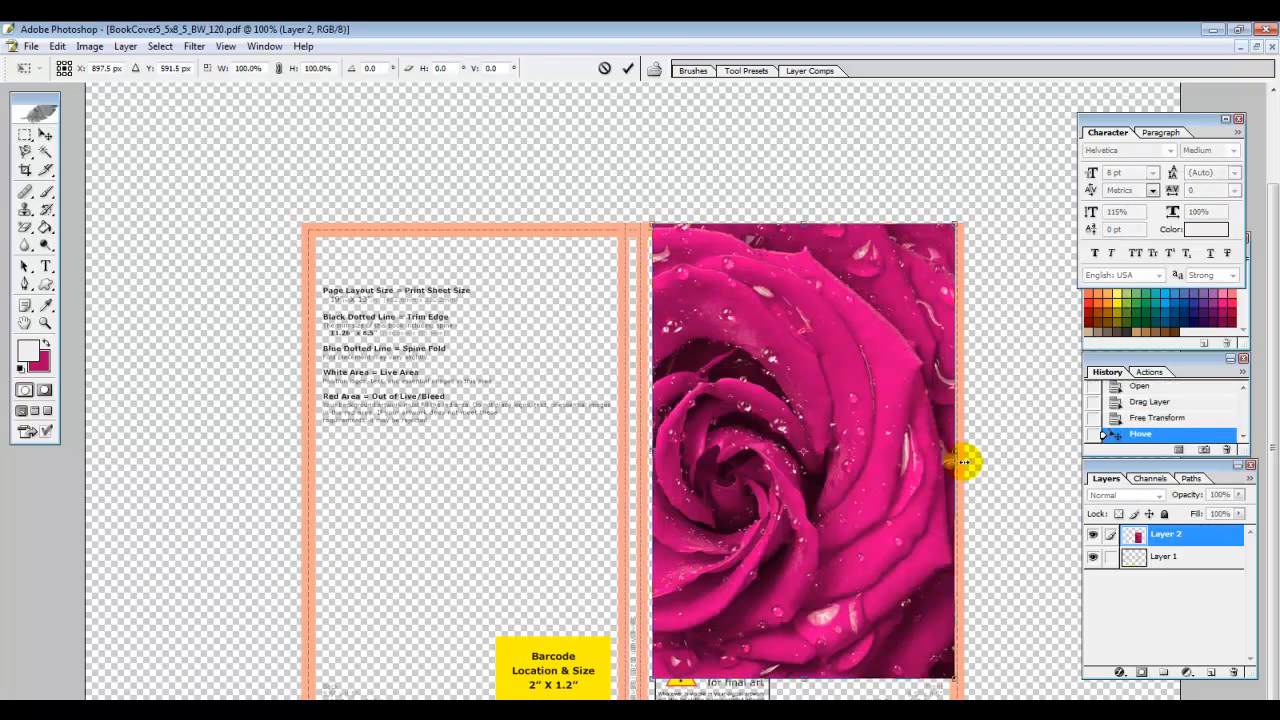
drag(955, 451, 966, 449)
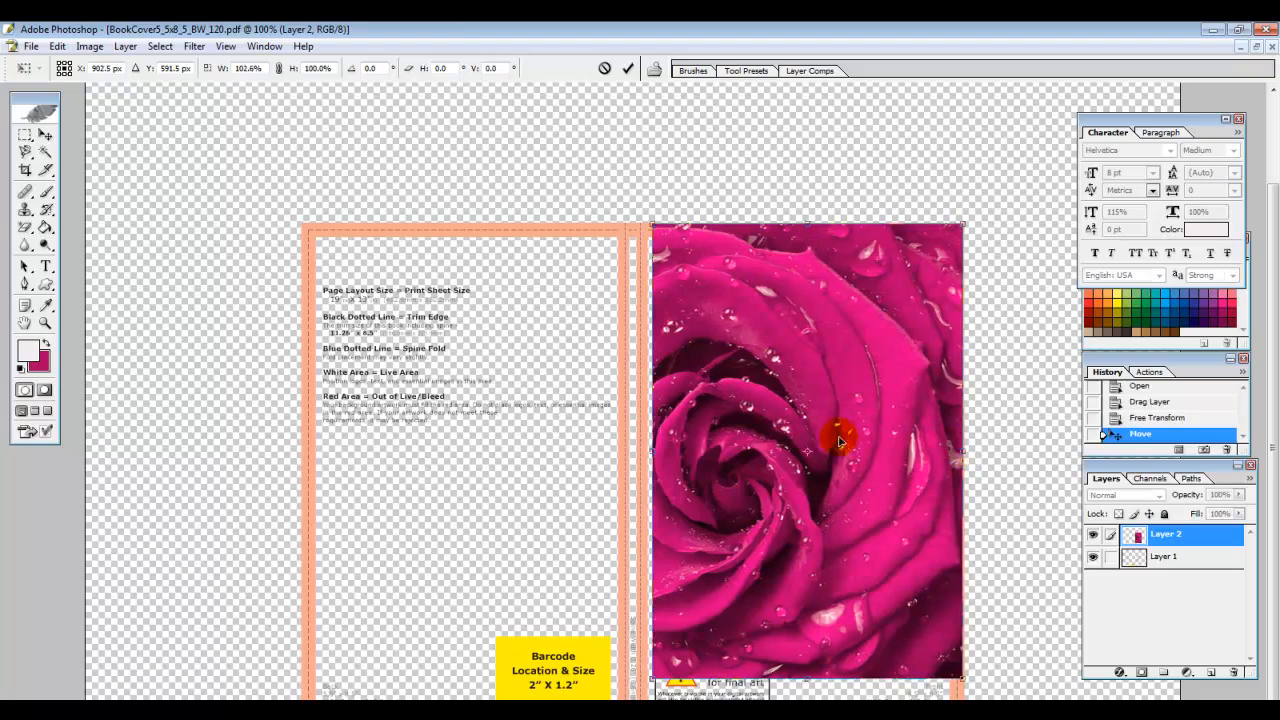
drag(652, 451, 640, 451)
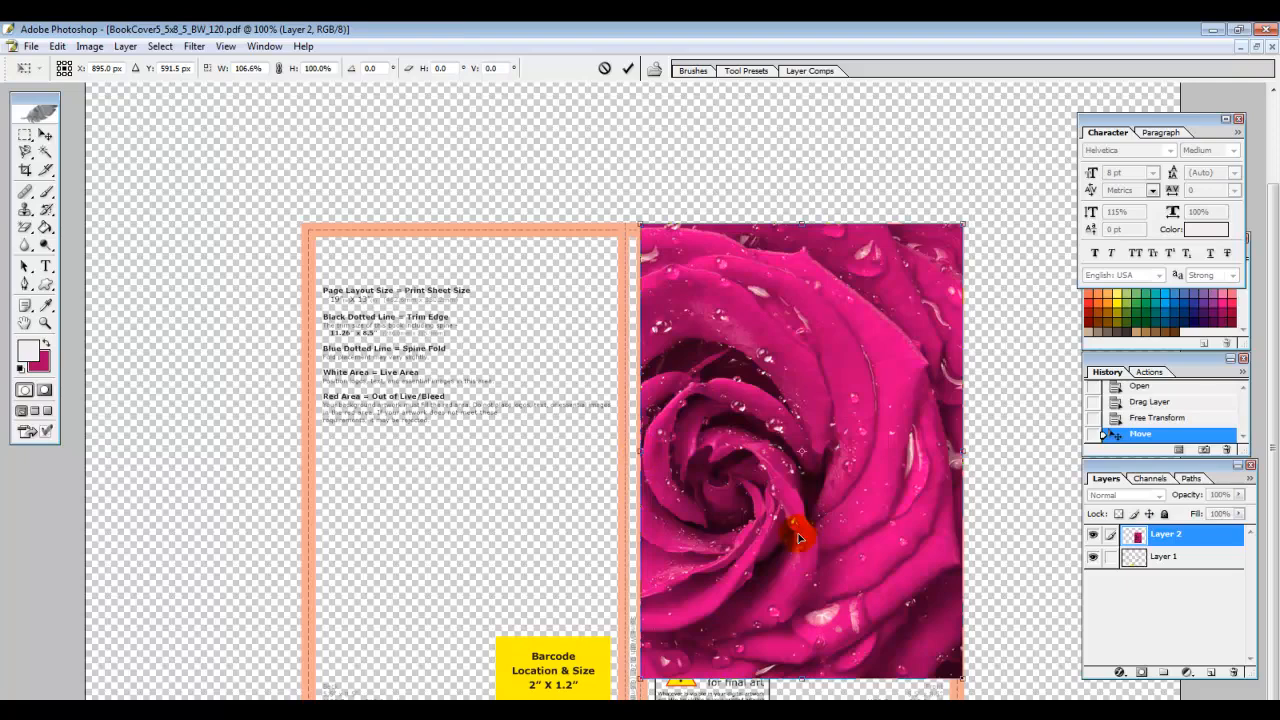
drag(803, 680, 803, 719)
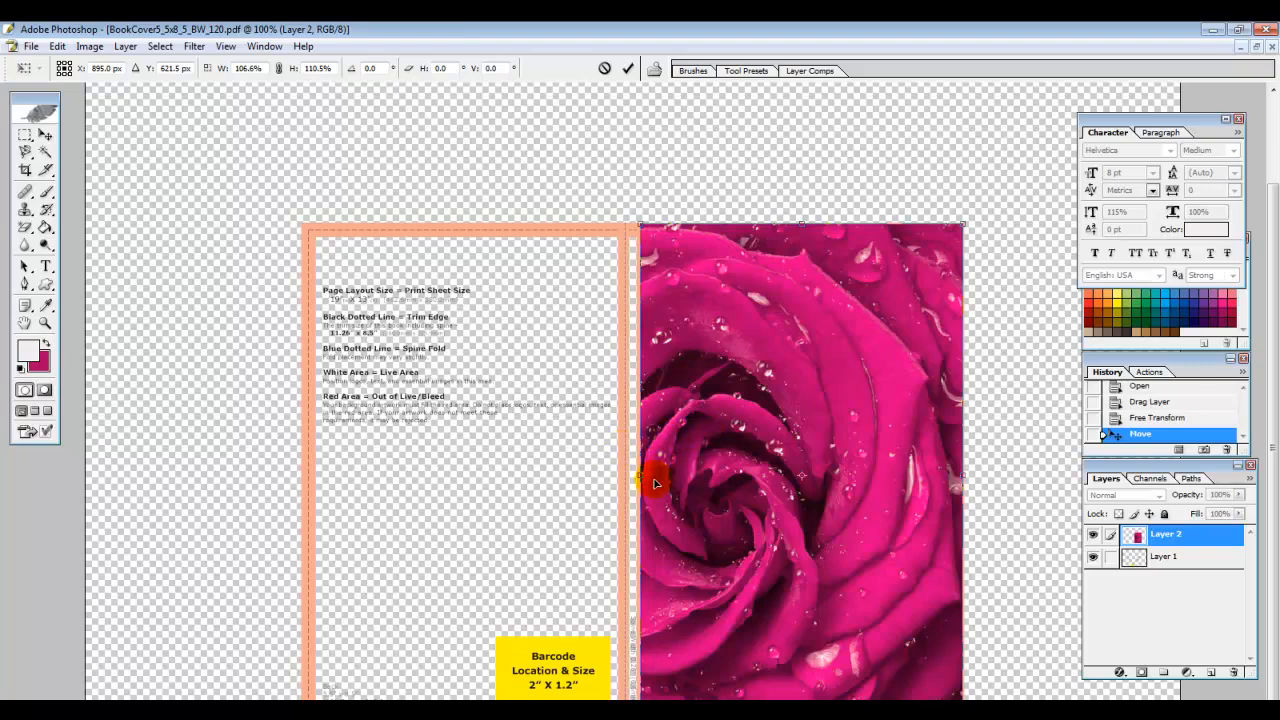
drag(640, 473, 643, 472)
key(Return)
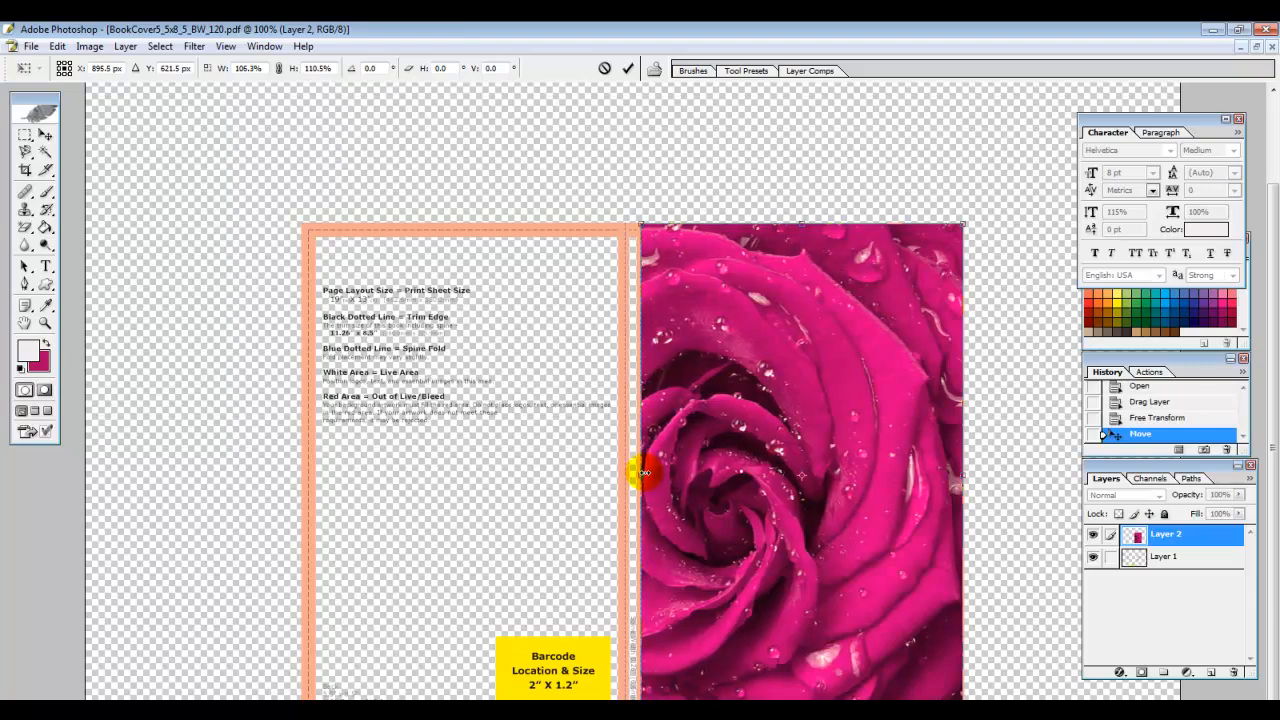
Set the drawing colour to magenta AC0064
click(43, 370)
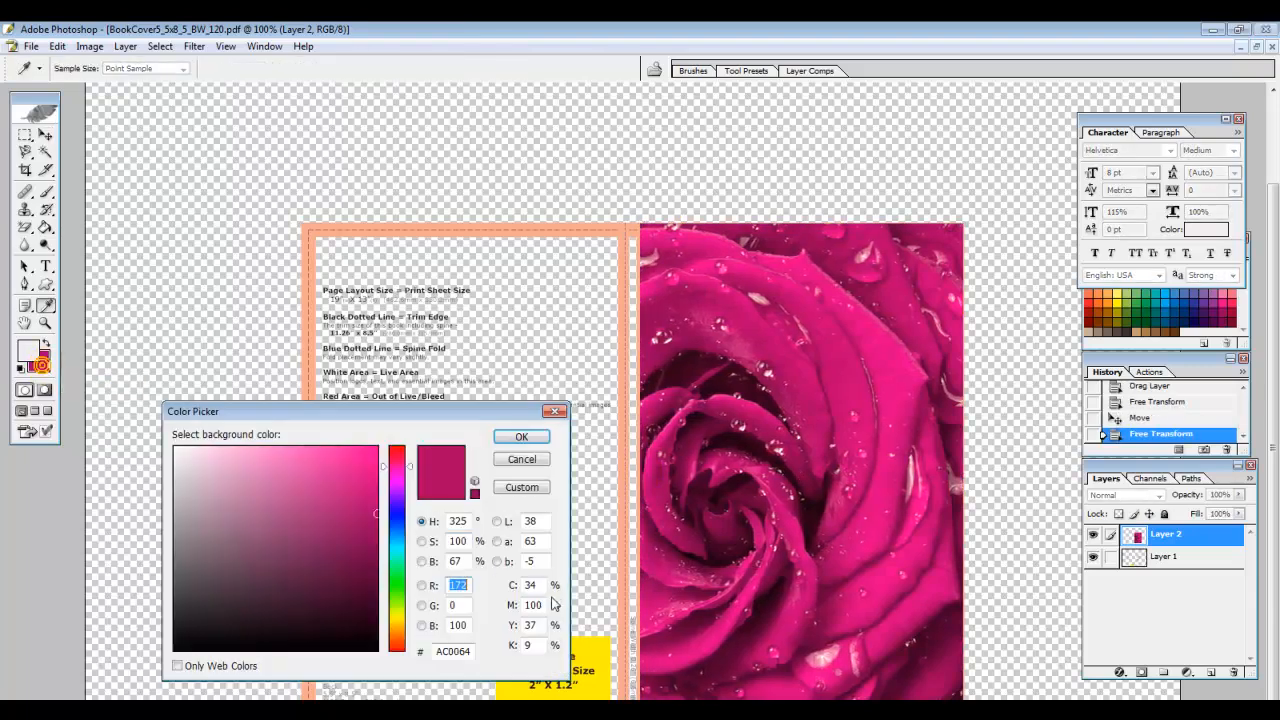
double_click(440, 651)
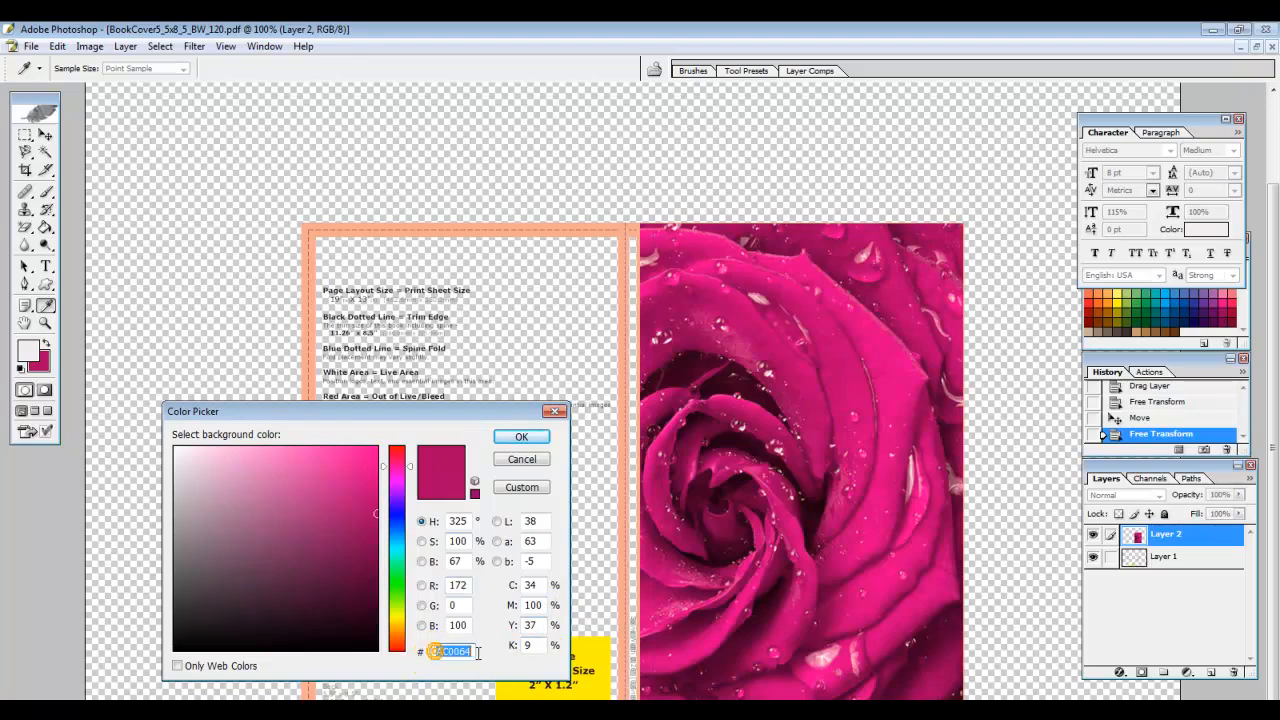
right_click(451, 652)
click(497, 487)
Draw a magenta rectangle down the spine, widen it leftward, and raise its top slightly
click(47, 286)
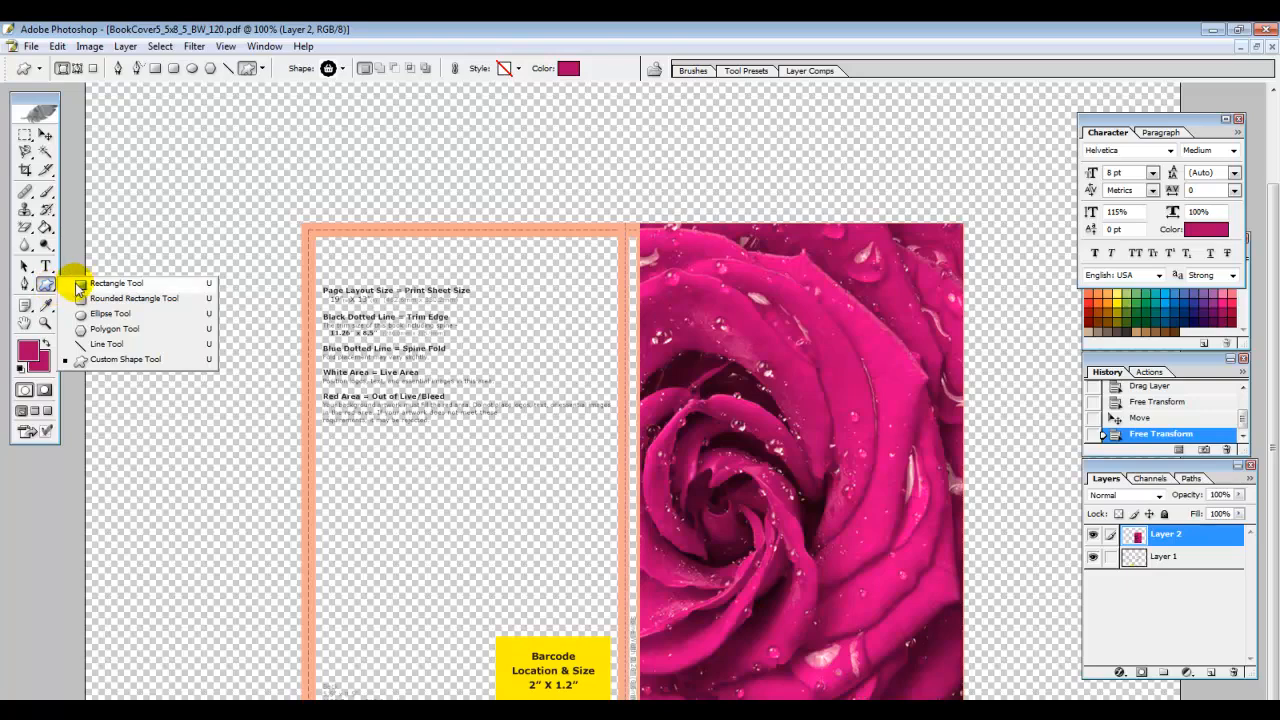
click(80, 284)
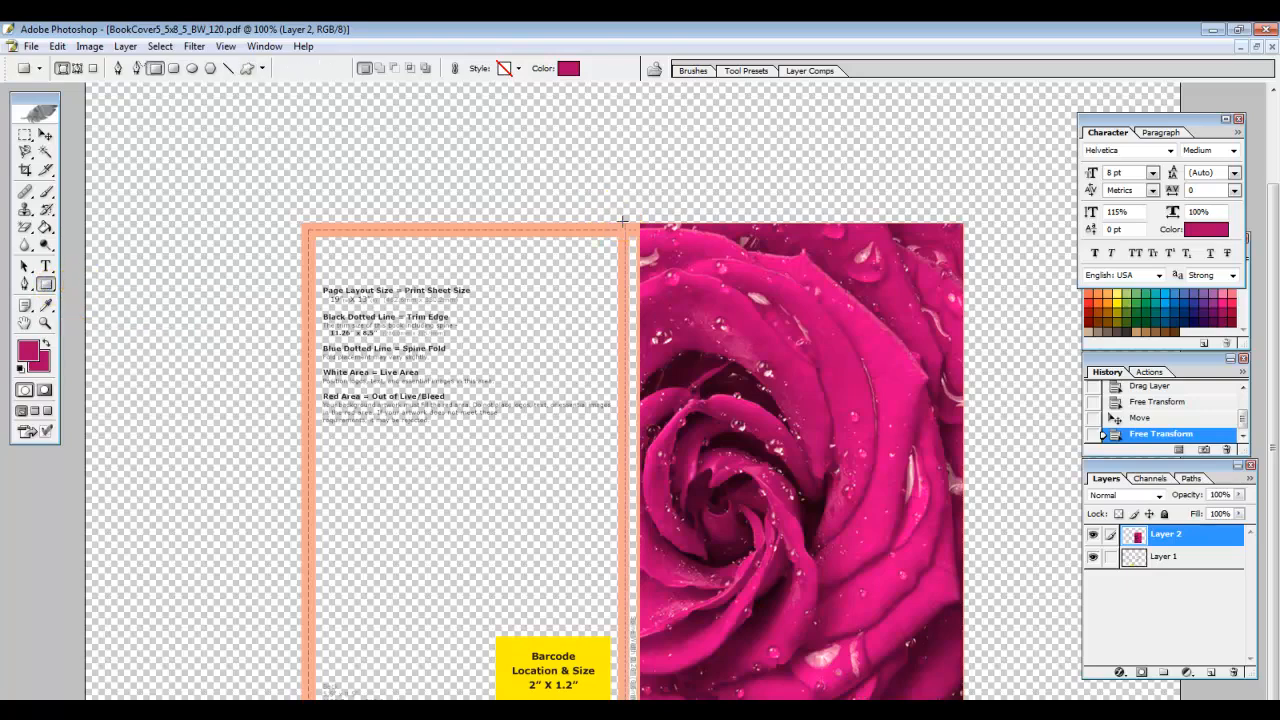
drag(622, 220, 640, 700)
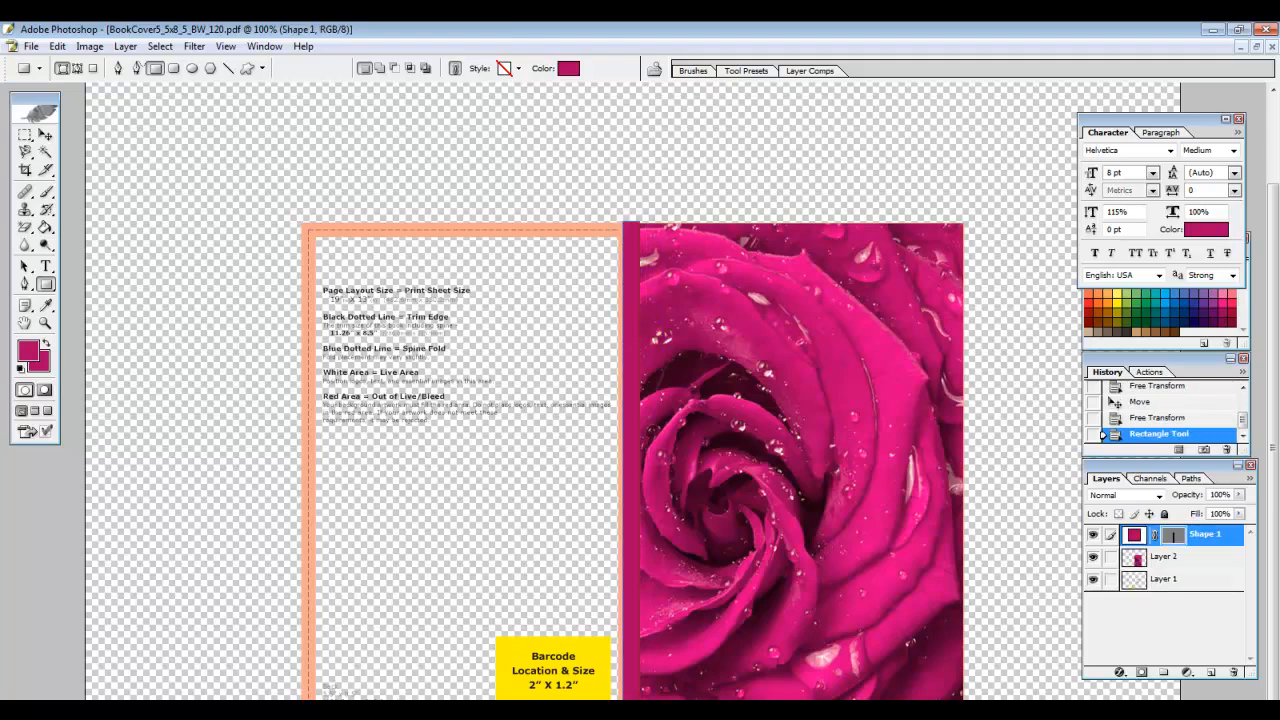
key(ctrl+t)
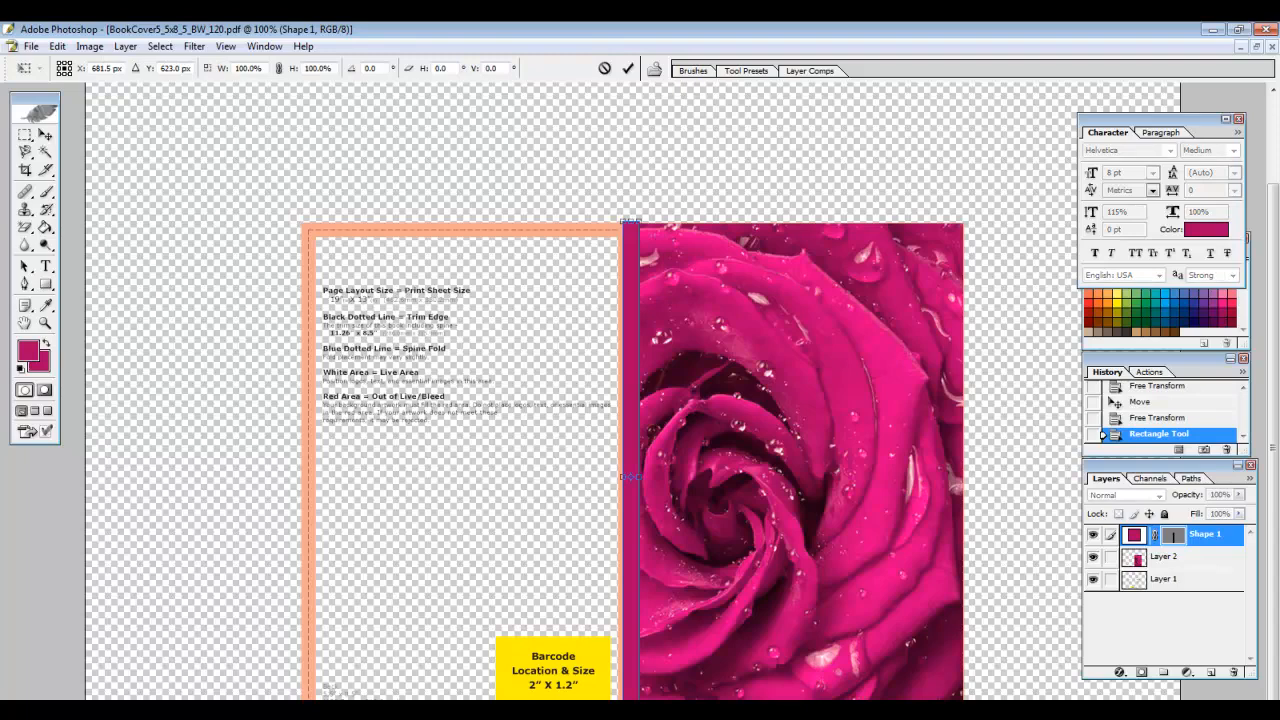
drag(622, 480, 615, 476)
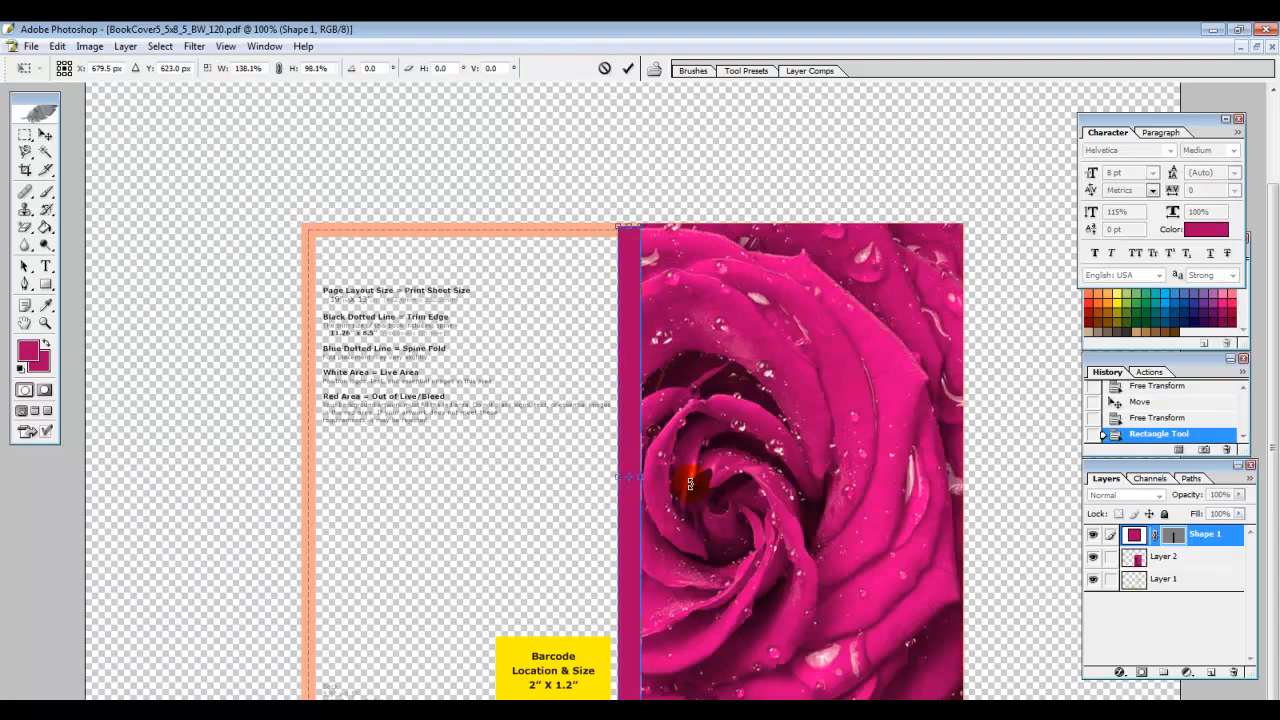
key(Return)
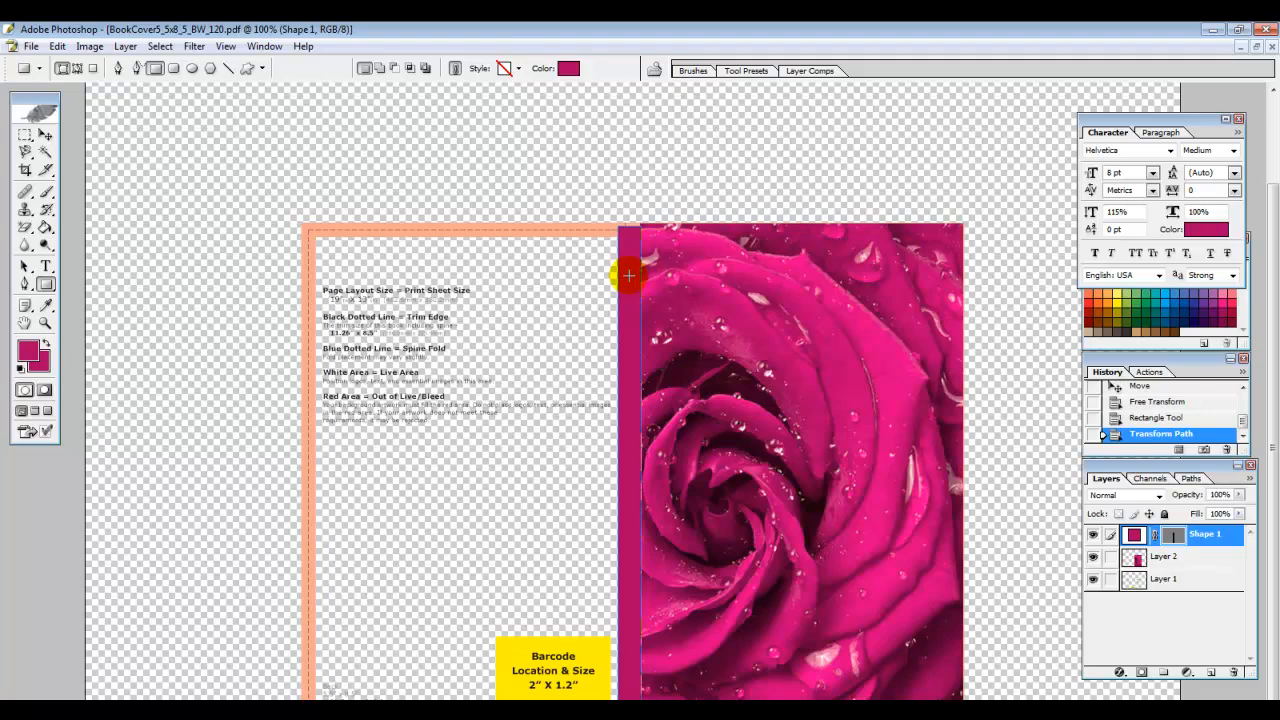
key(ctrl+t)
key(Up)
key(Up)
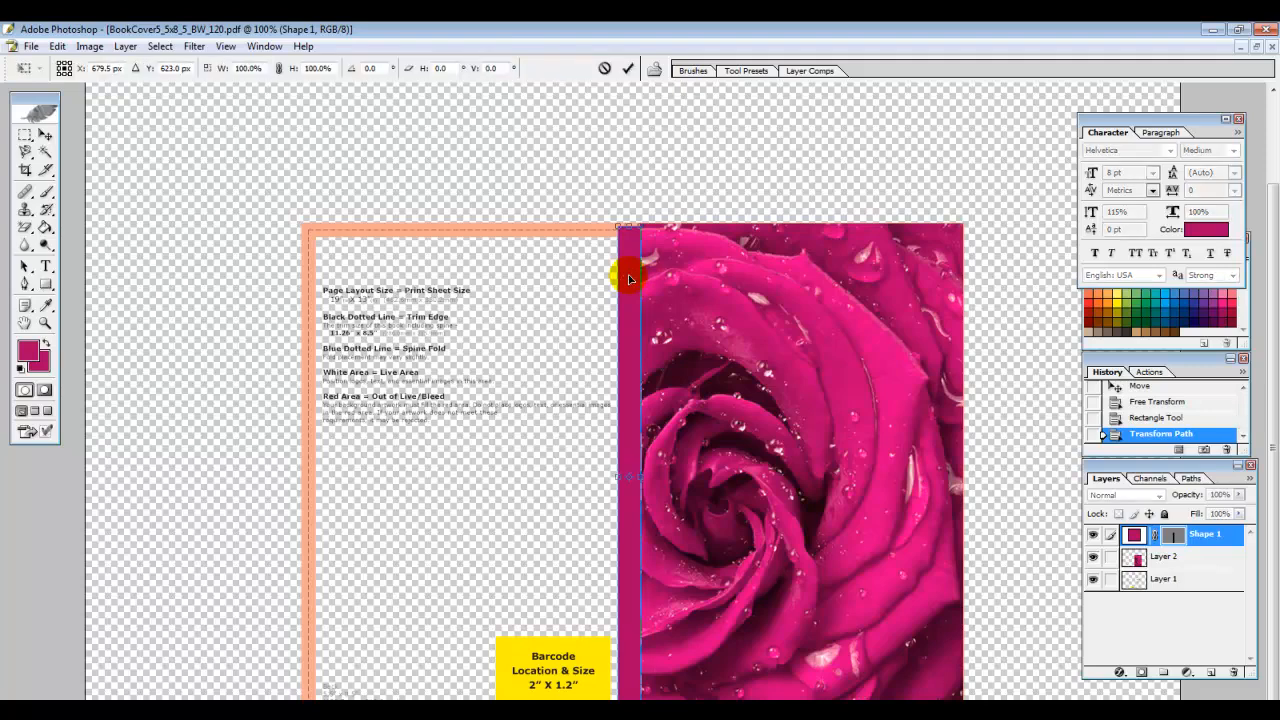
key(Return)
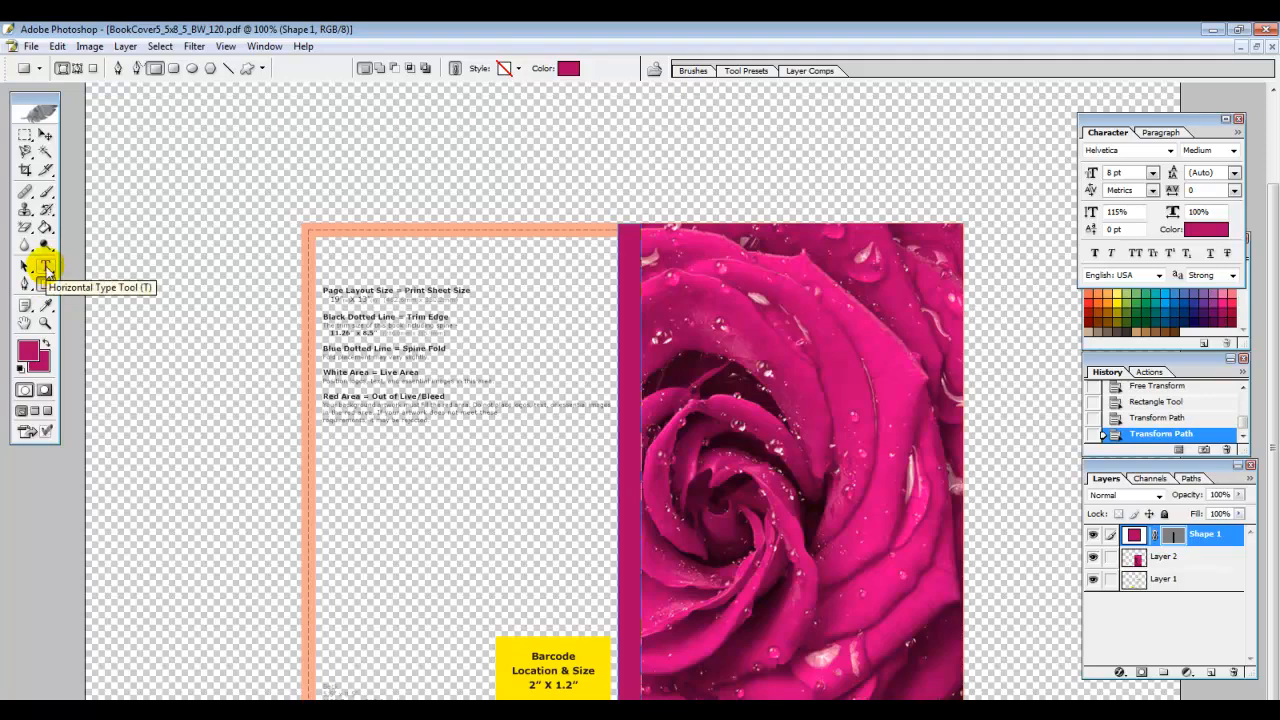
Choose the Horizontal Type tool and set its text colour to pale pink FBEFF6
click(46, 266)
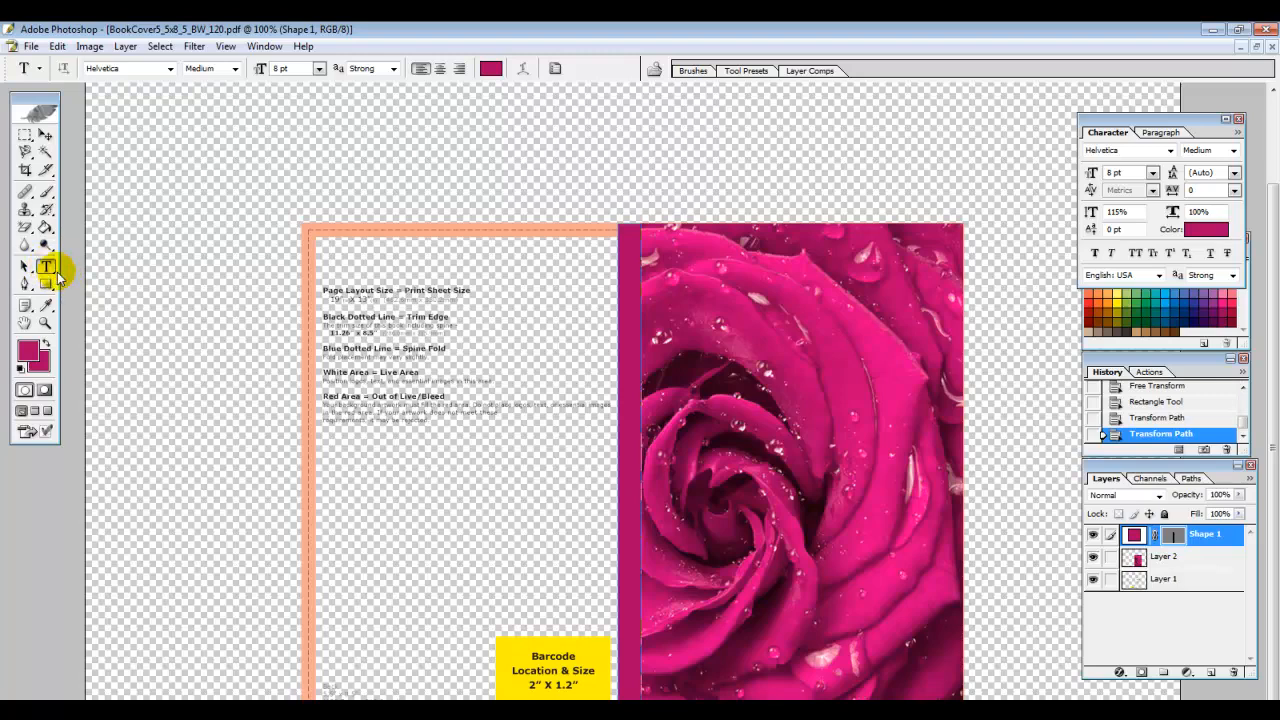
click(48, 268)
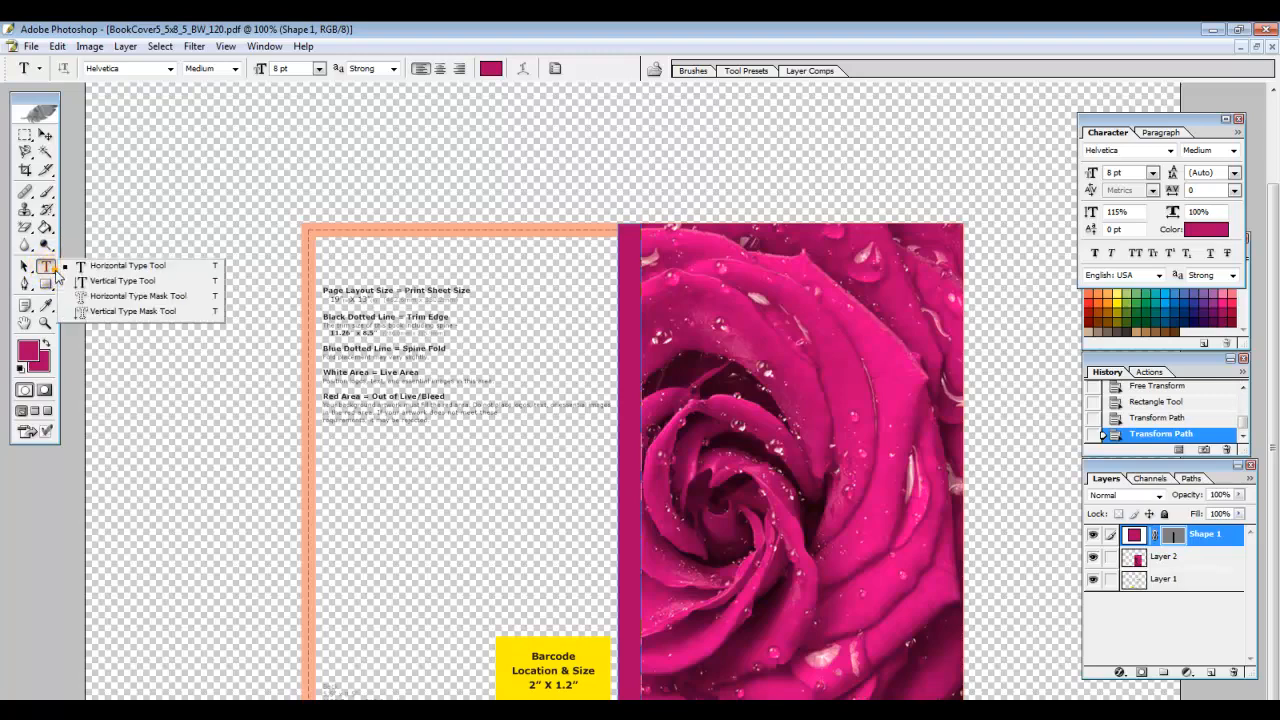
click(148, 267)
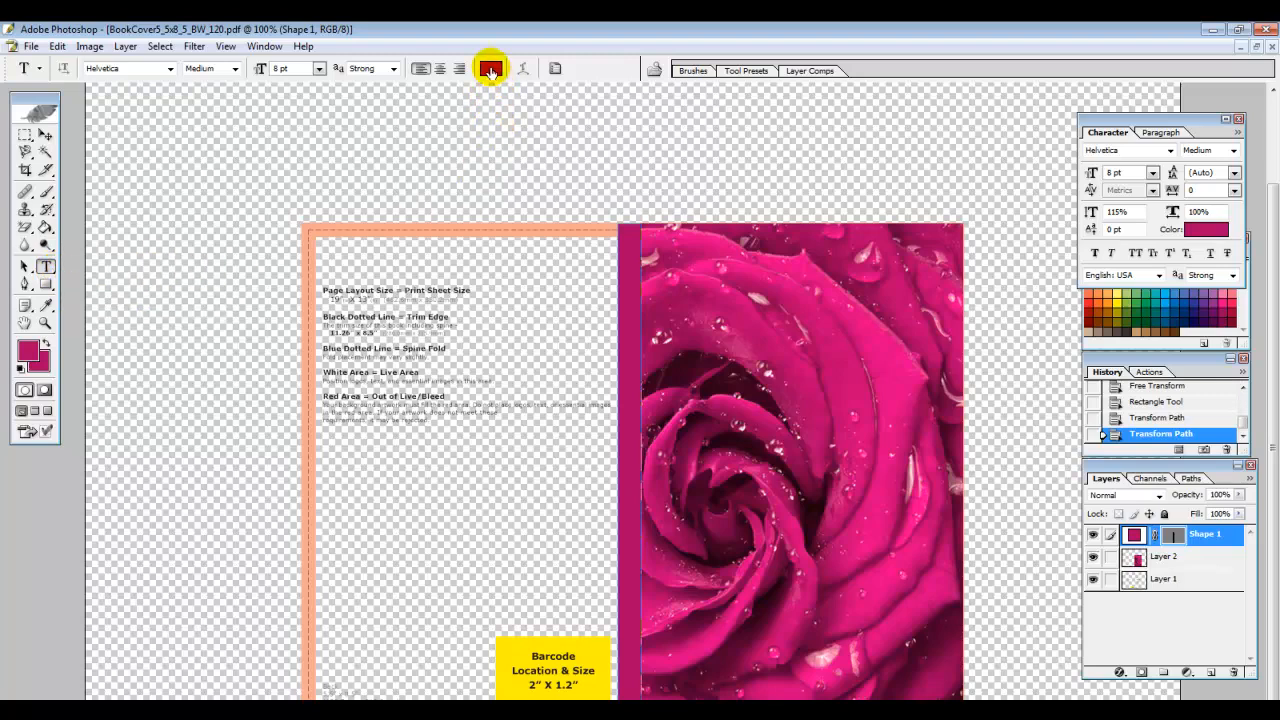
click(490, 70)
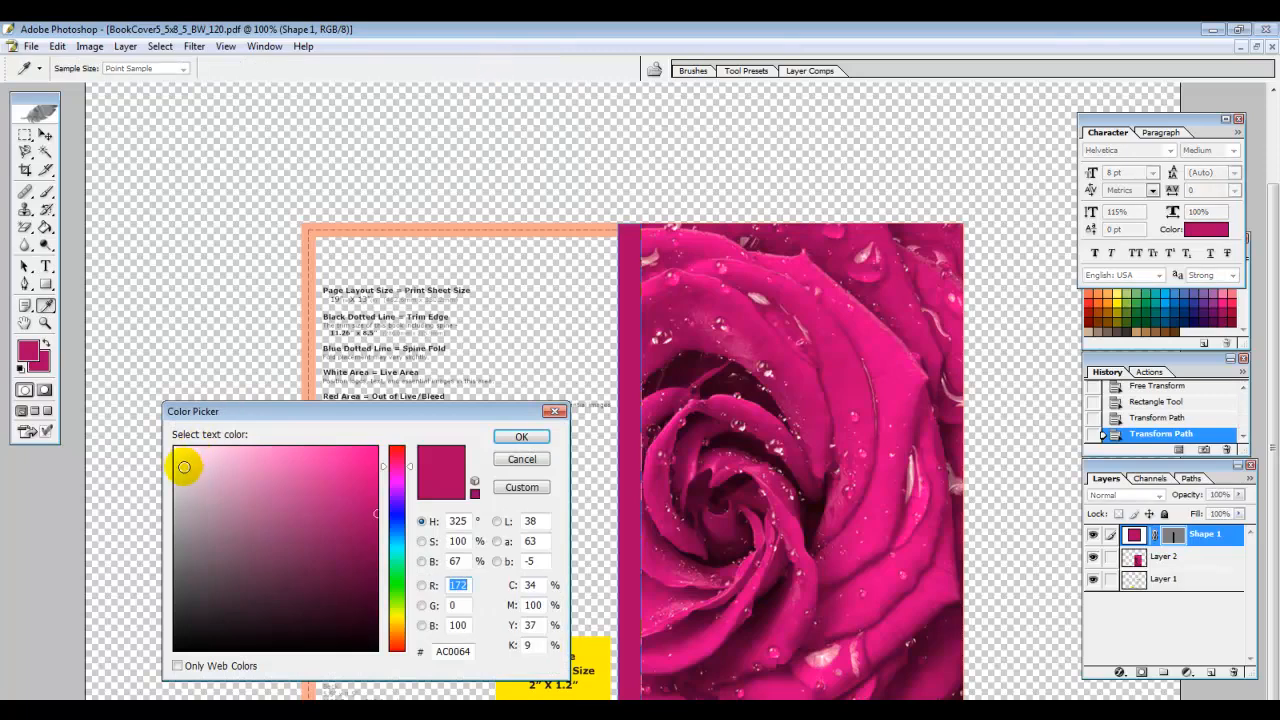
click(188, 452)
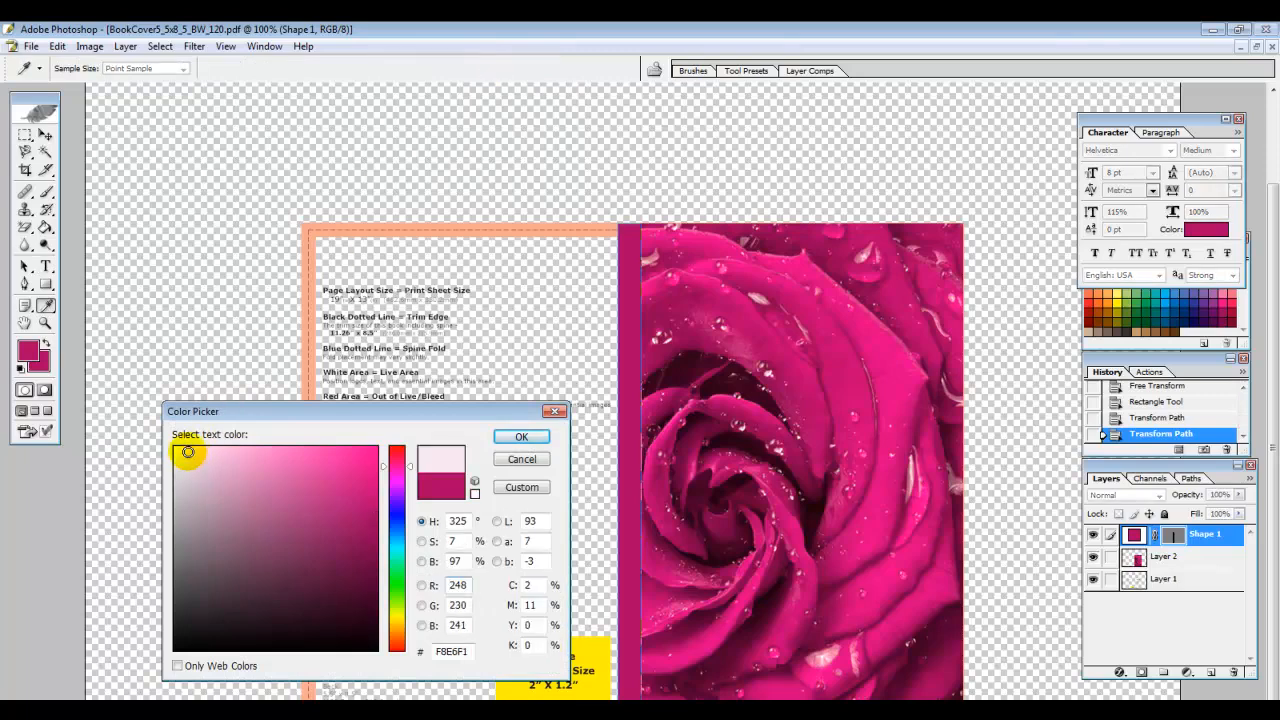
click(183, 450)
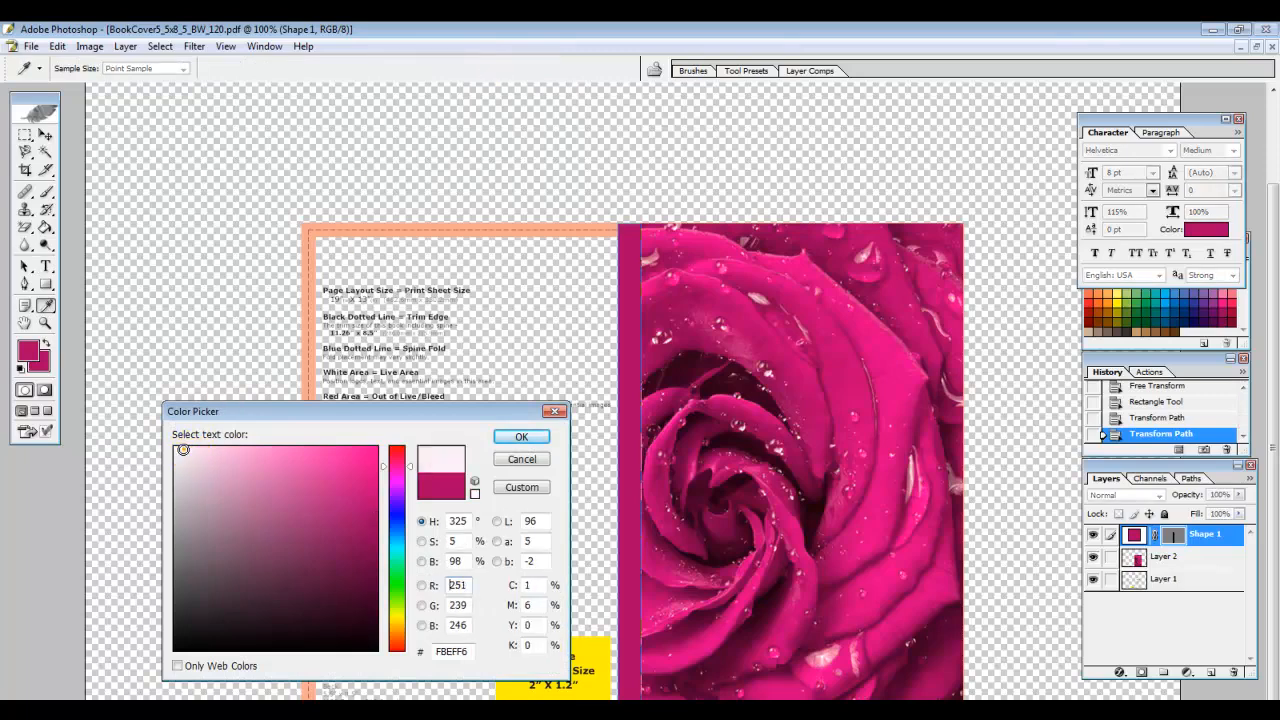
click(522, 438)
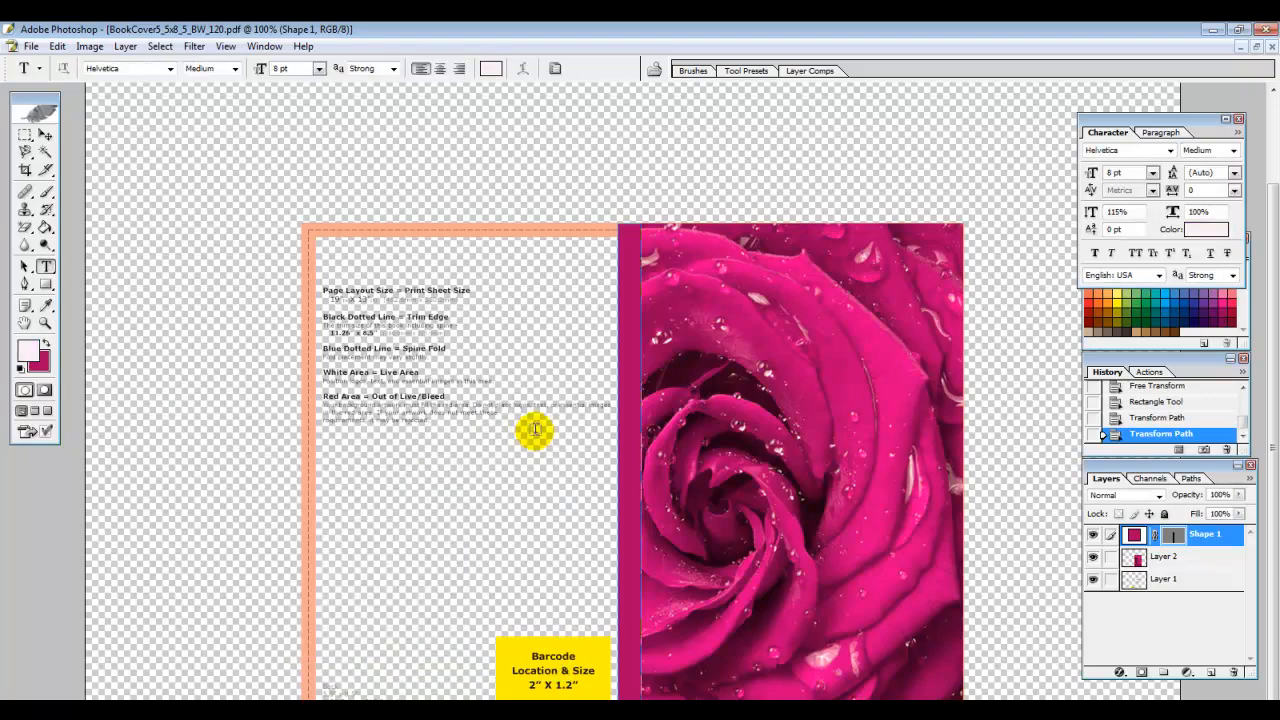
click(628, 275)
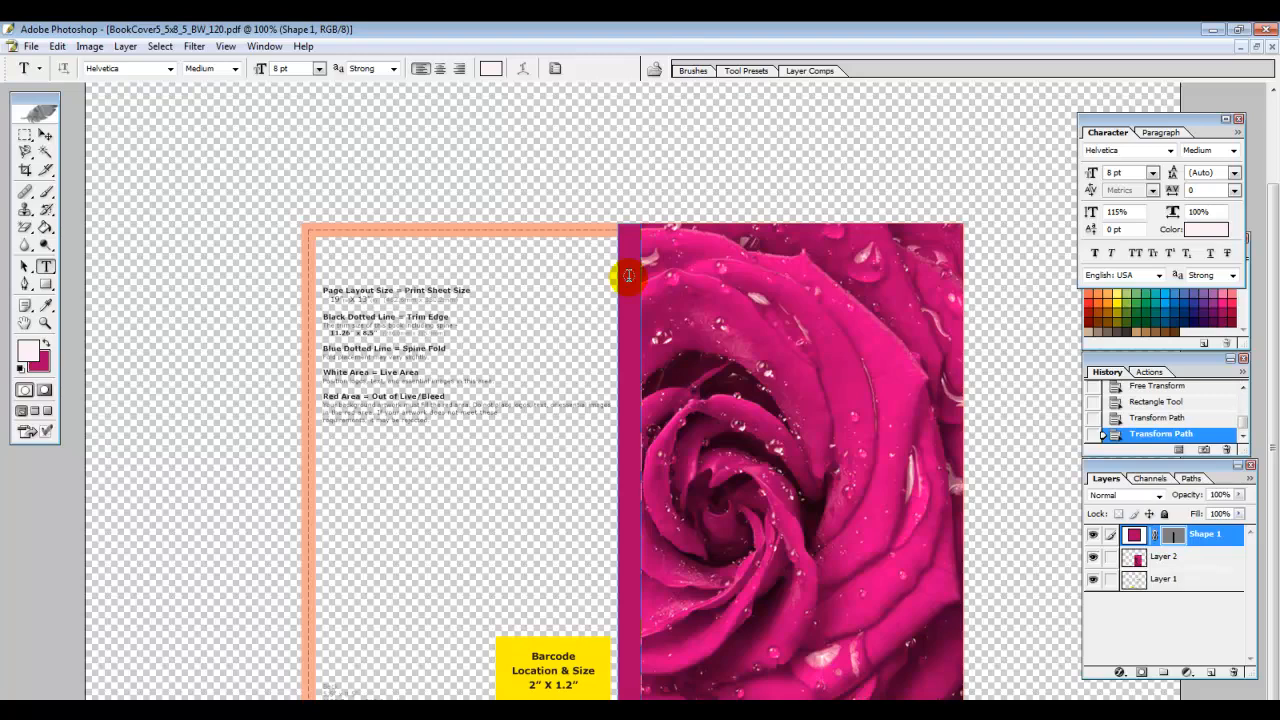
Type the author's name and 'My' on the cover and size the line to 10 pt
click(724, 340)
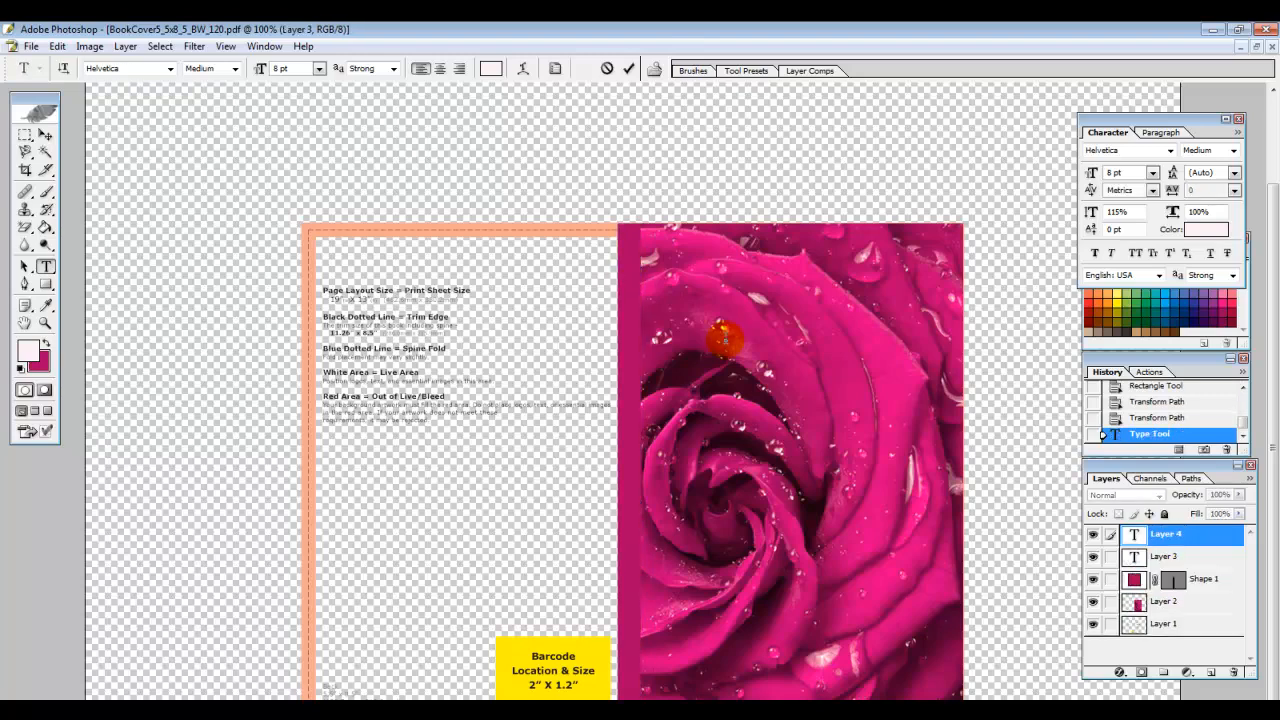
text(Aaron B.)
text(My Inspirations)
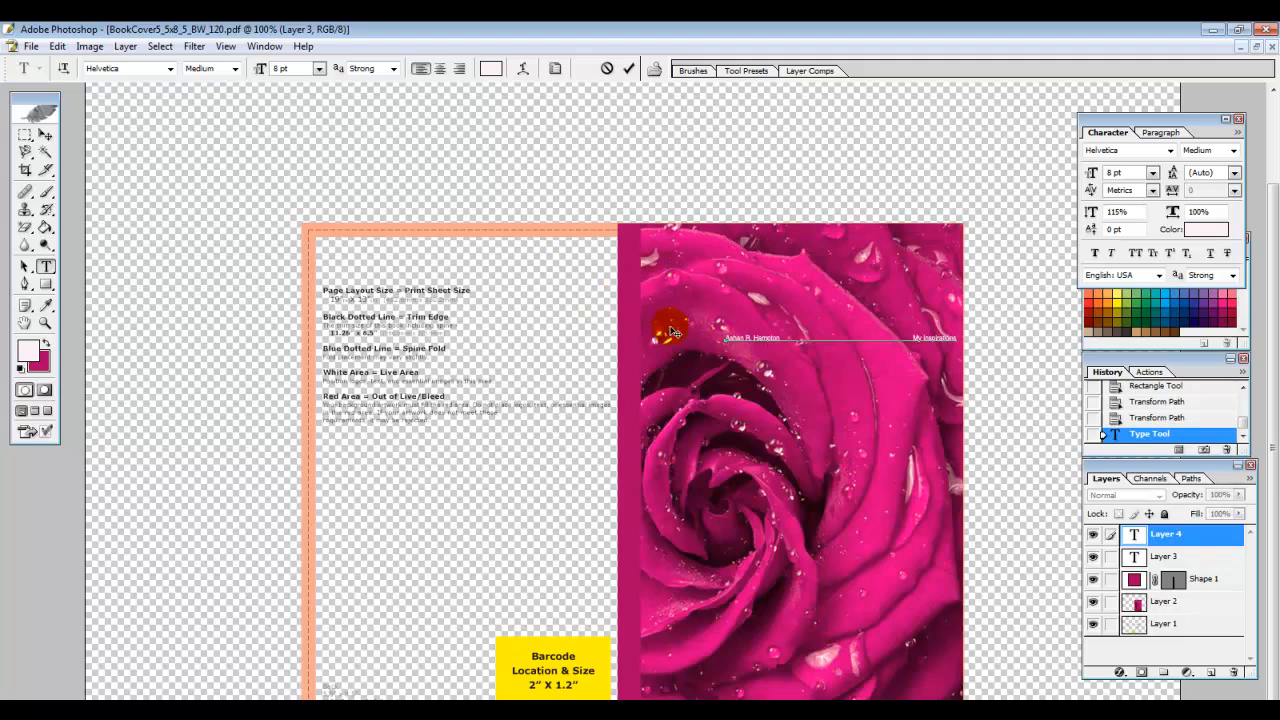
drag(722, 338, 966, 343)
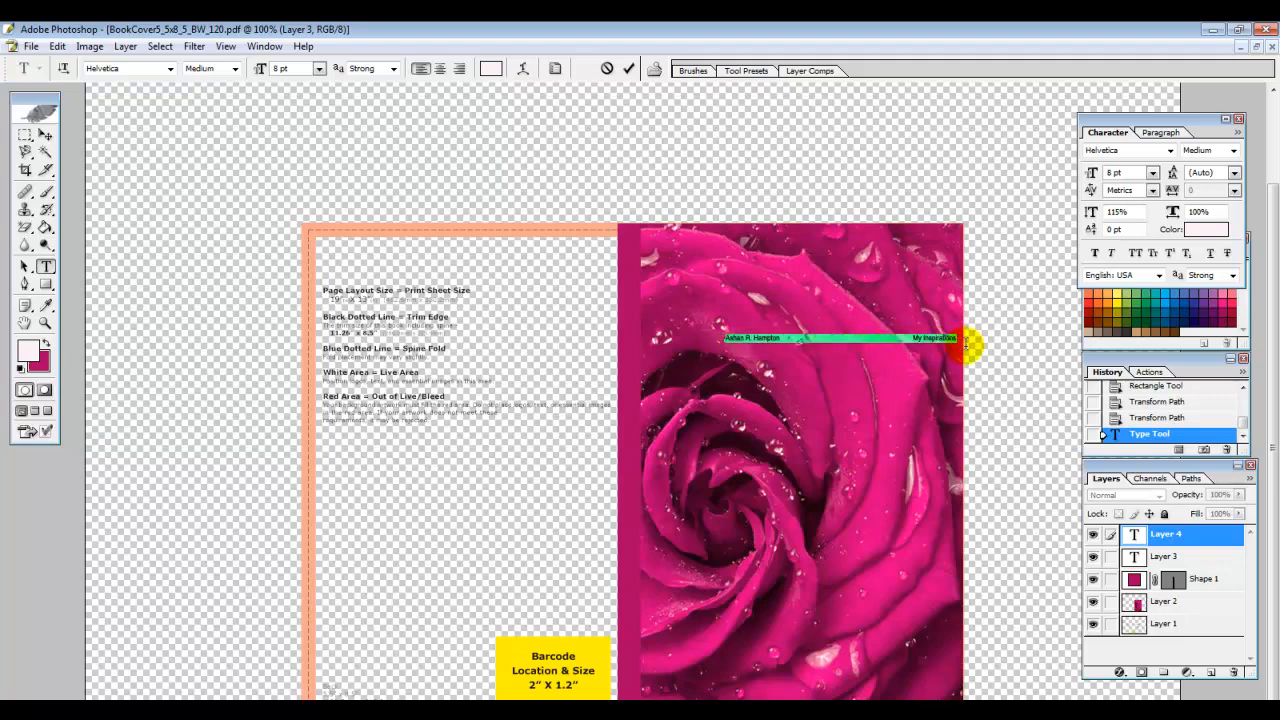
click(319, 68)
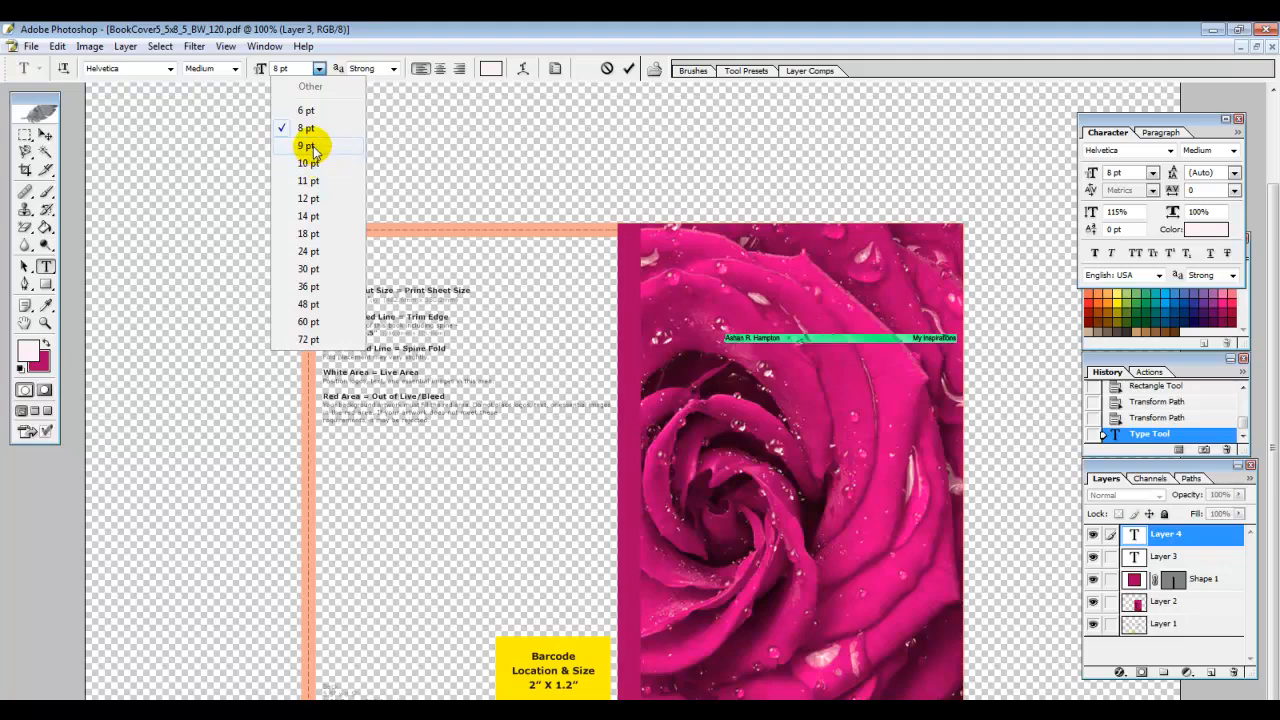
click(309, 163)
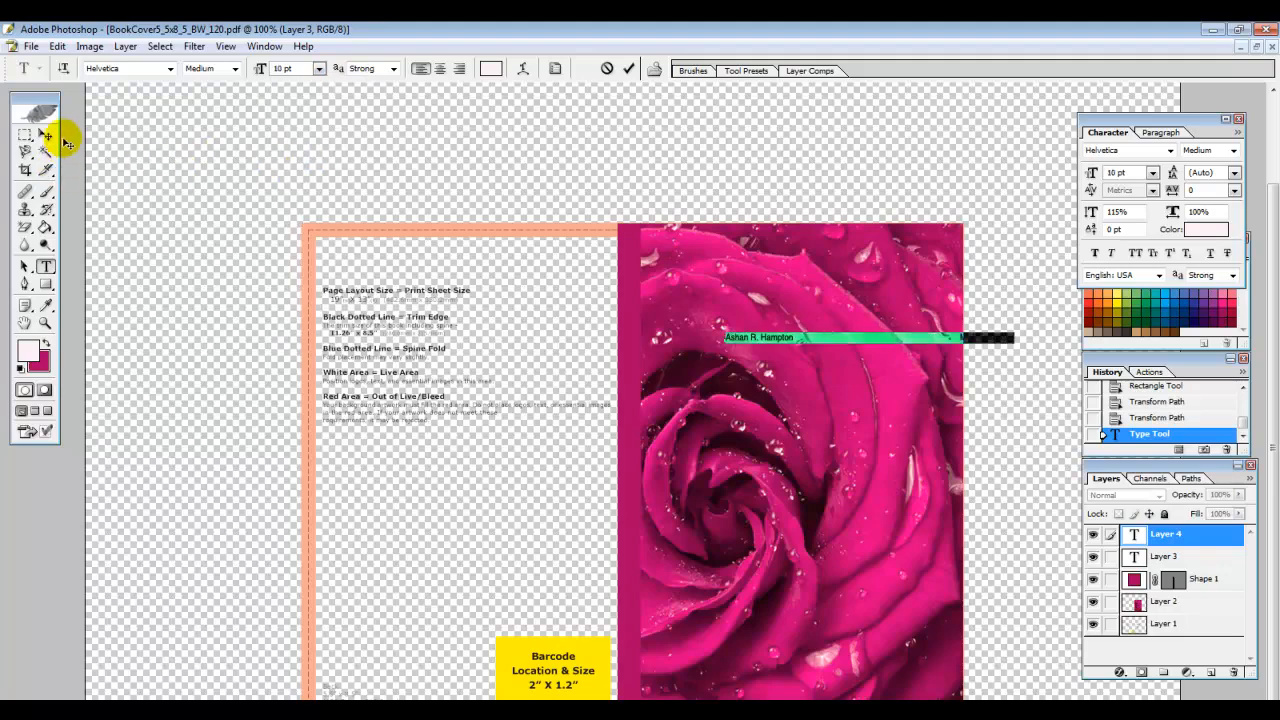
Move the text line left onto the top of the front cover
click(45, 135)
drag(788, 343, 716, 346)
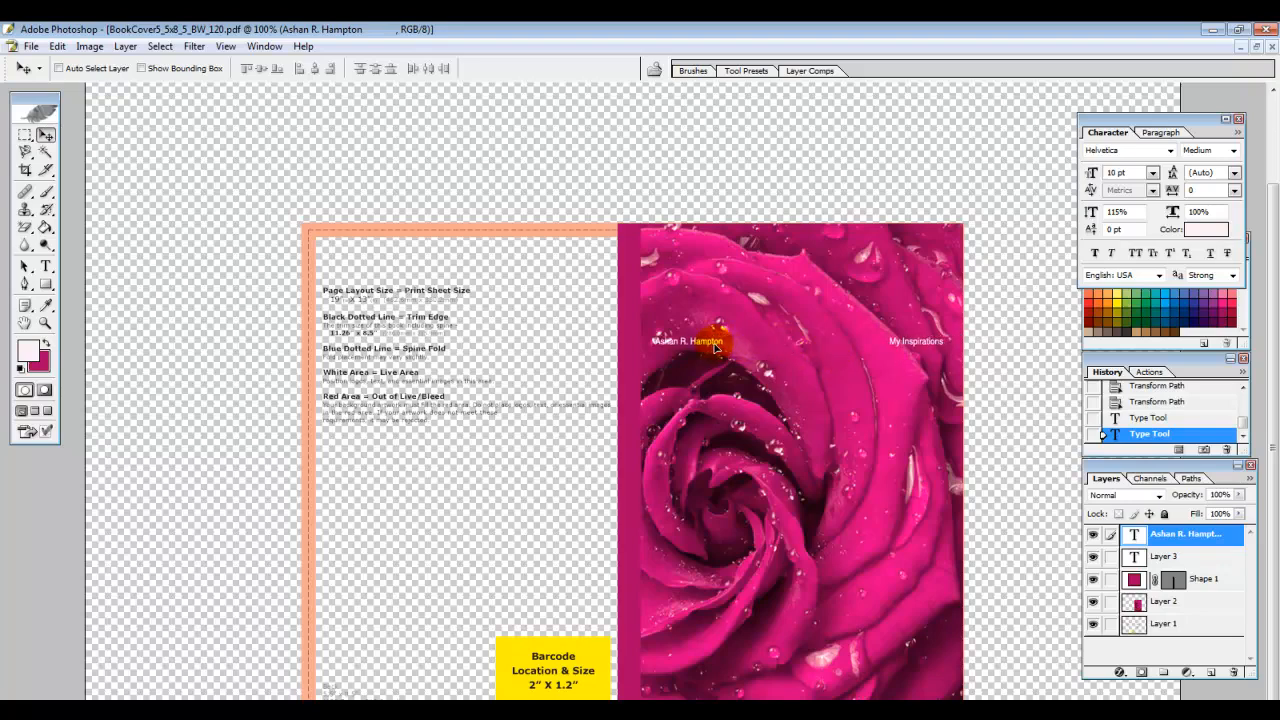
drag(716, 346, 719, 350)
Rotate the text line 90° and place it vertically down the magenta spine
key(ctrl+t)
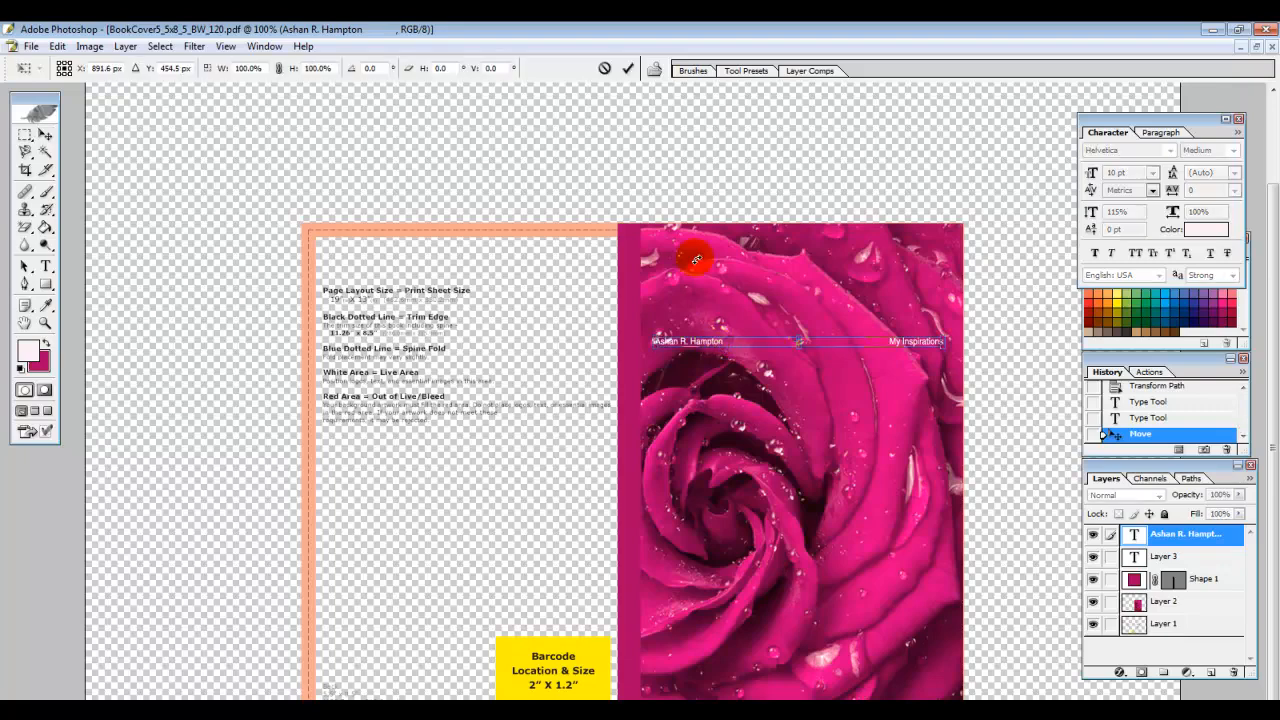
click(379, 71)
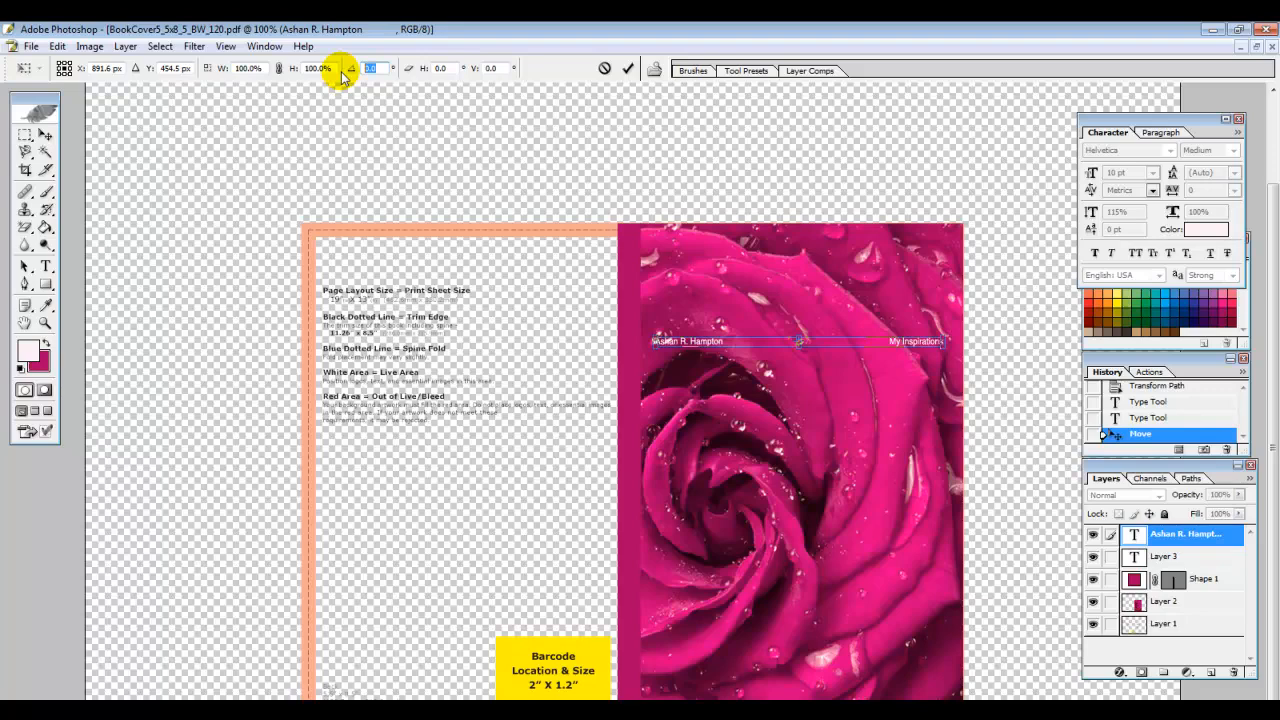
text(90)
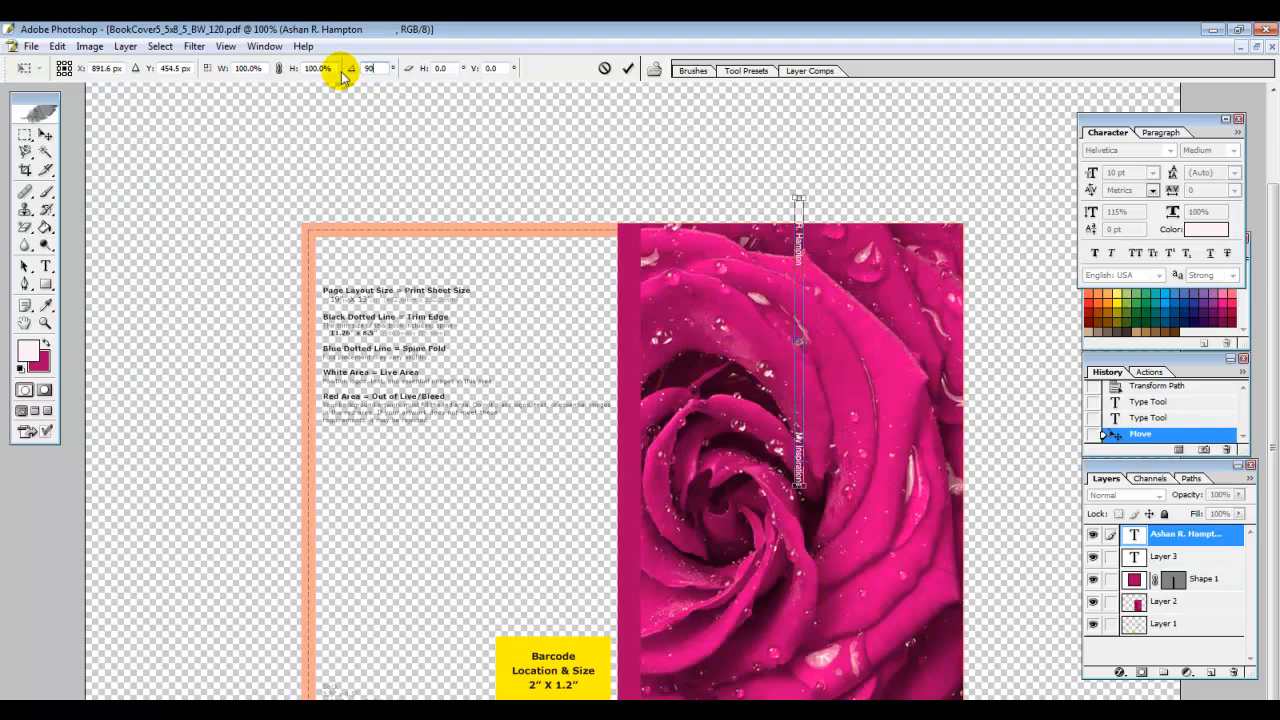
click(44, 136)
click(612, 301)
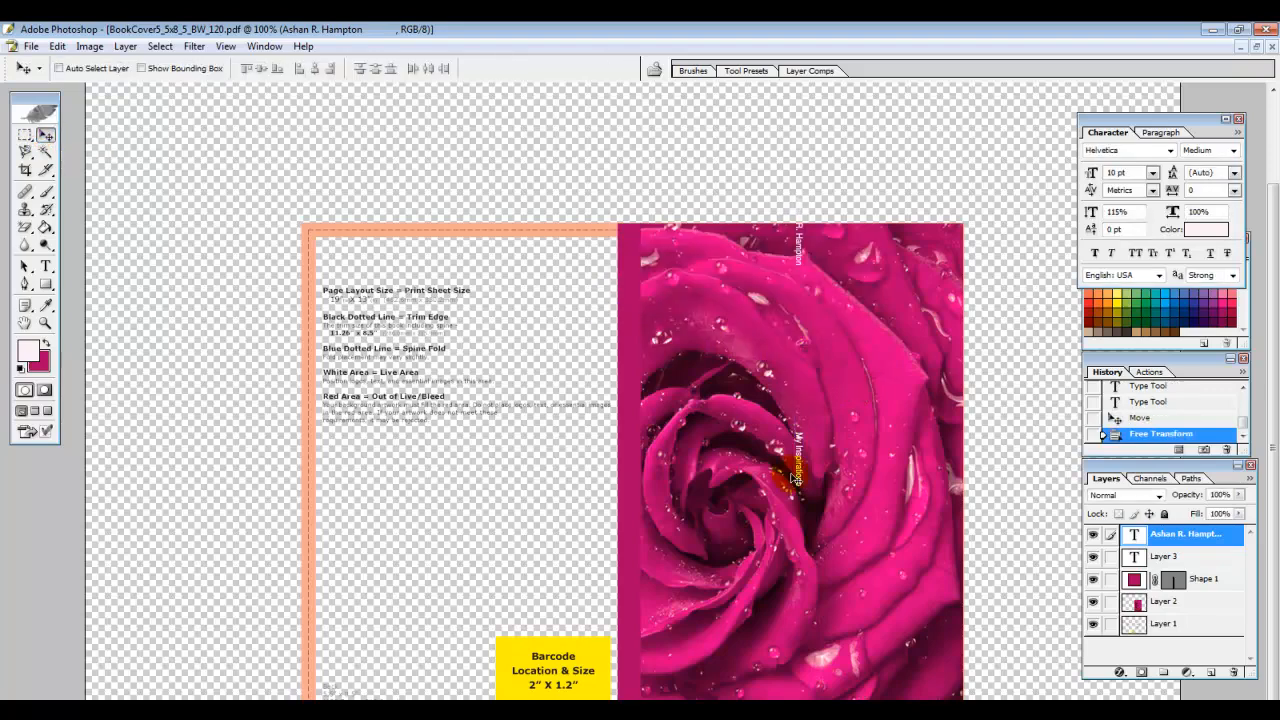
drag(806, 467, 636, 538)
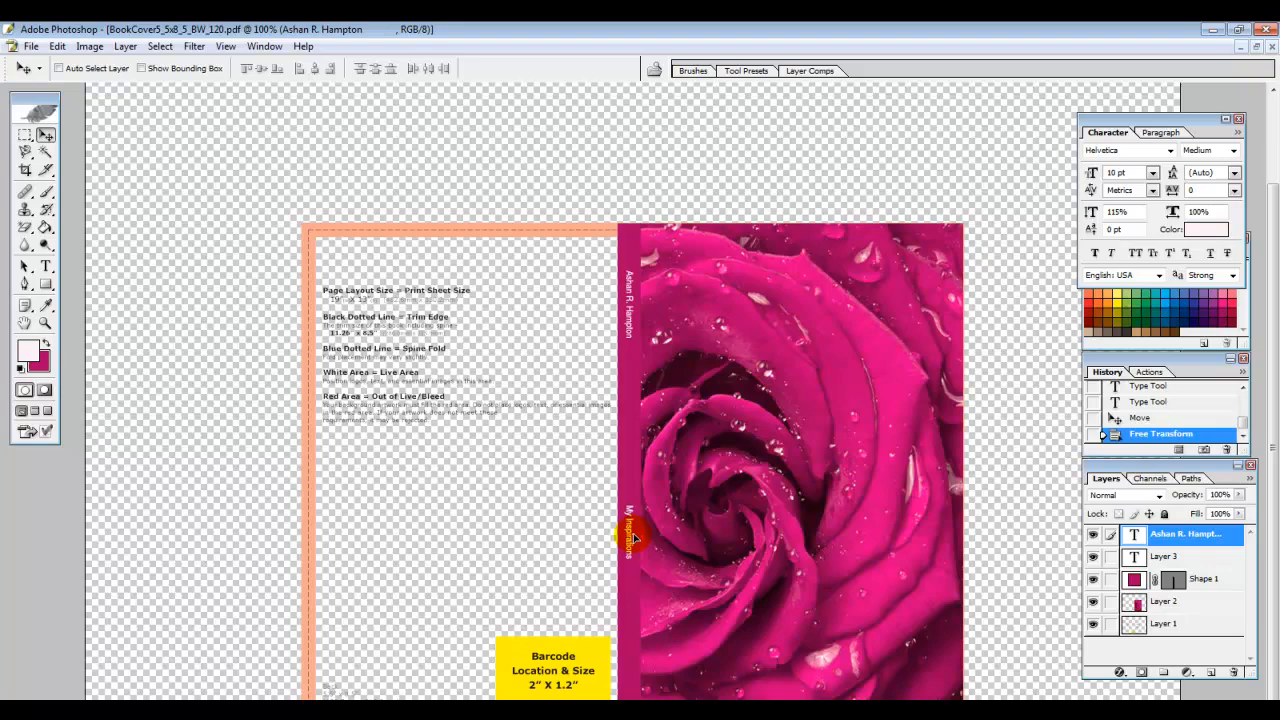
drag(633, 534, 633, 534)
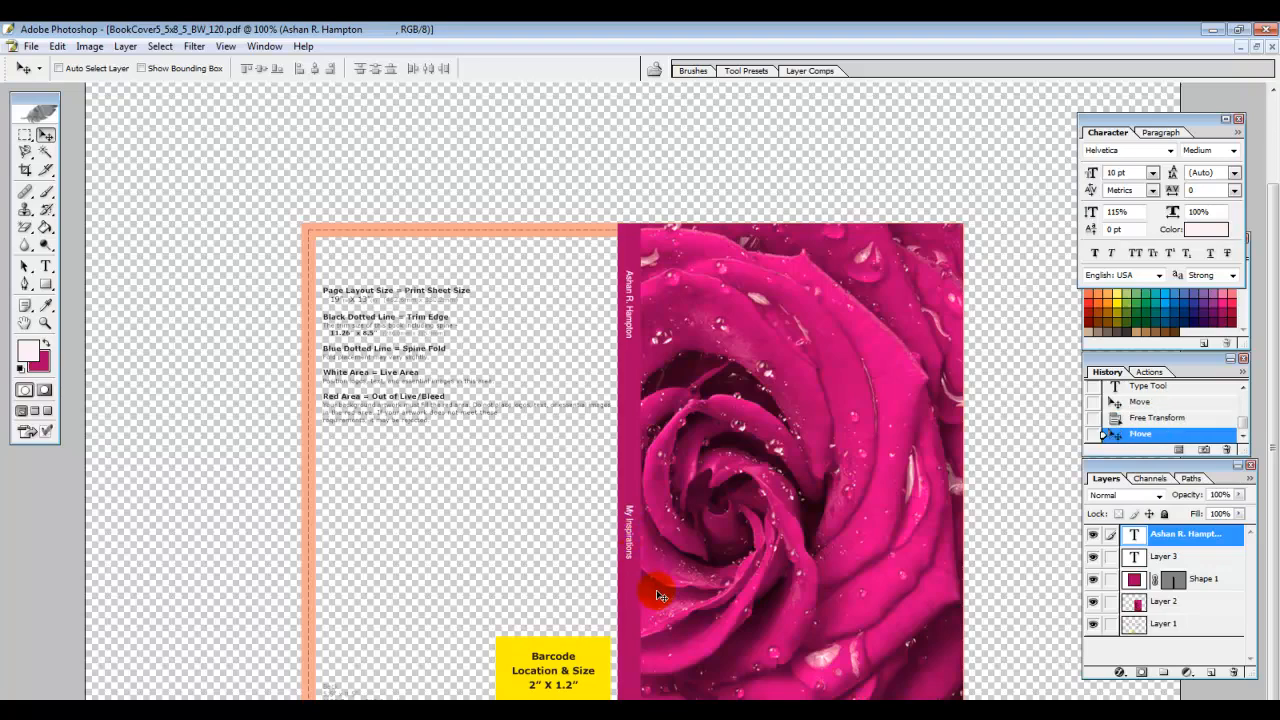
click(25, 266)
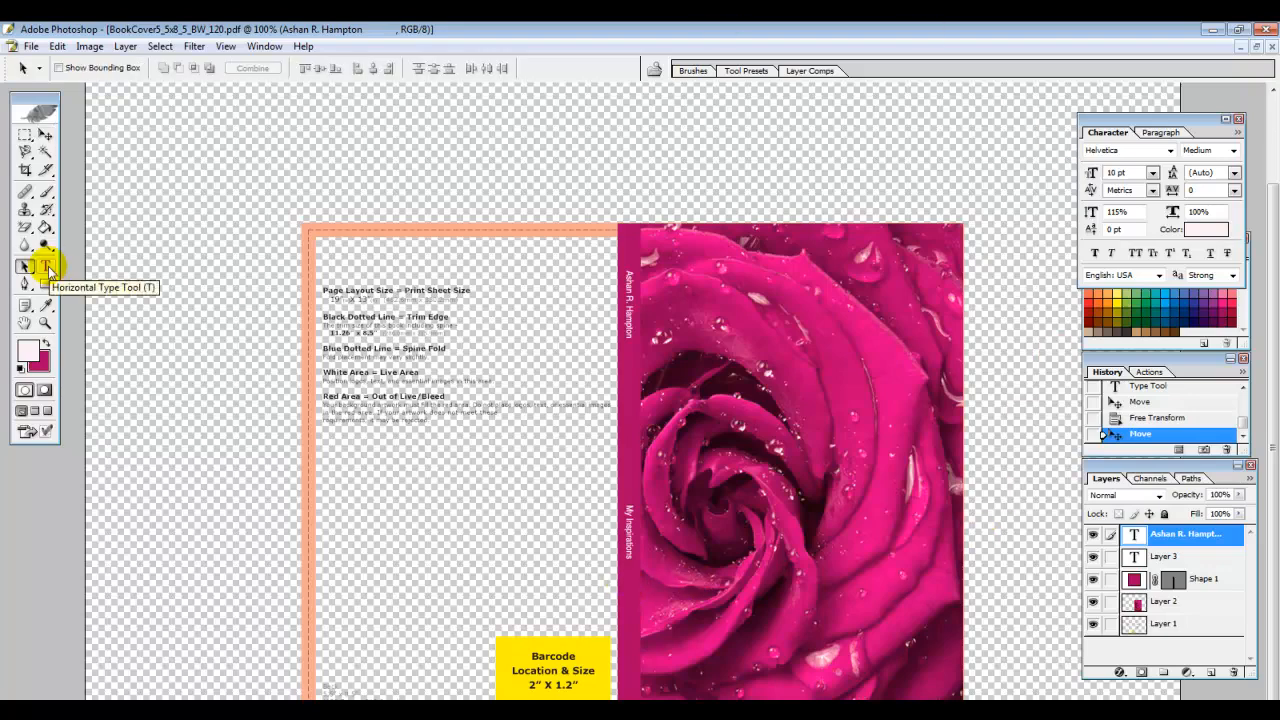
Add a new empty layer and place a text insertion point on the upper rose
click(47, 270)
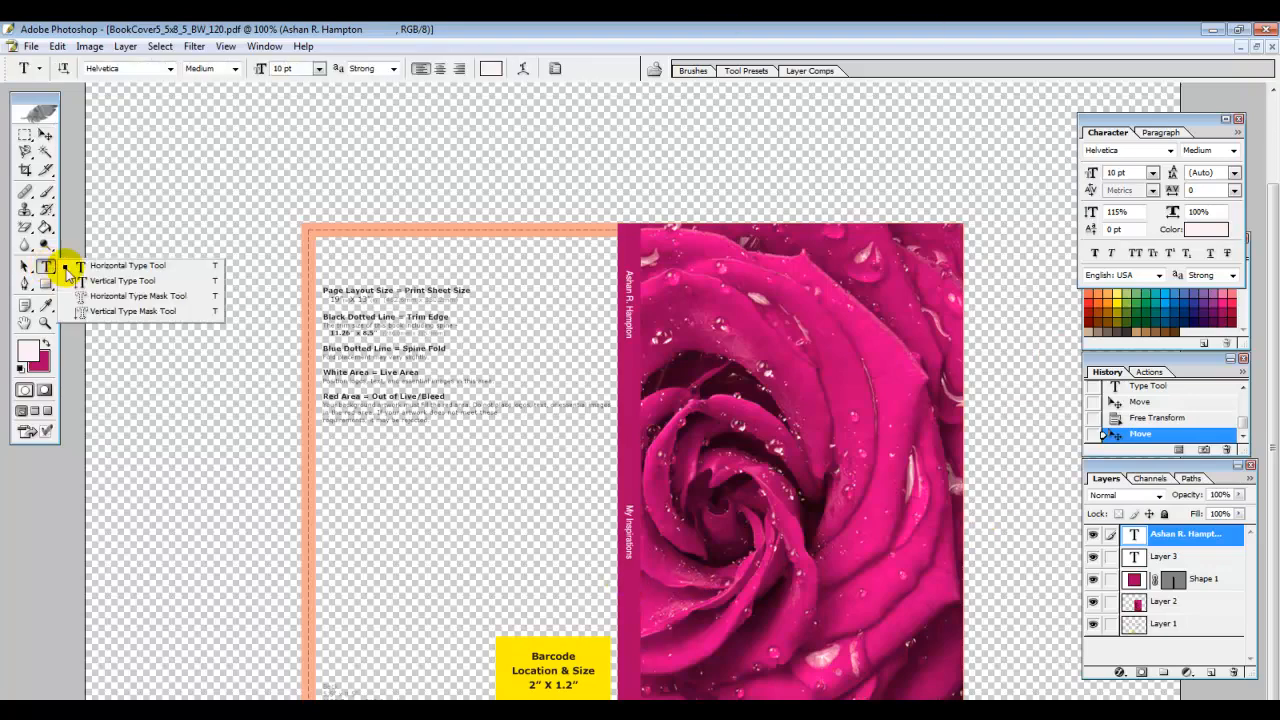
click(25, 266)
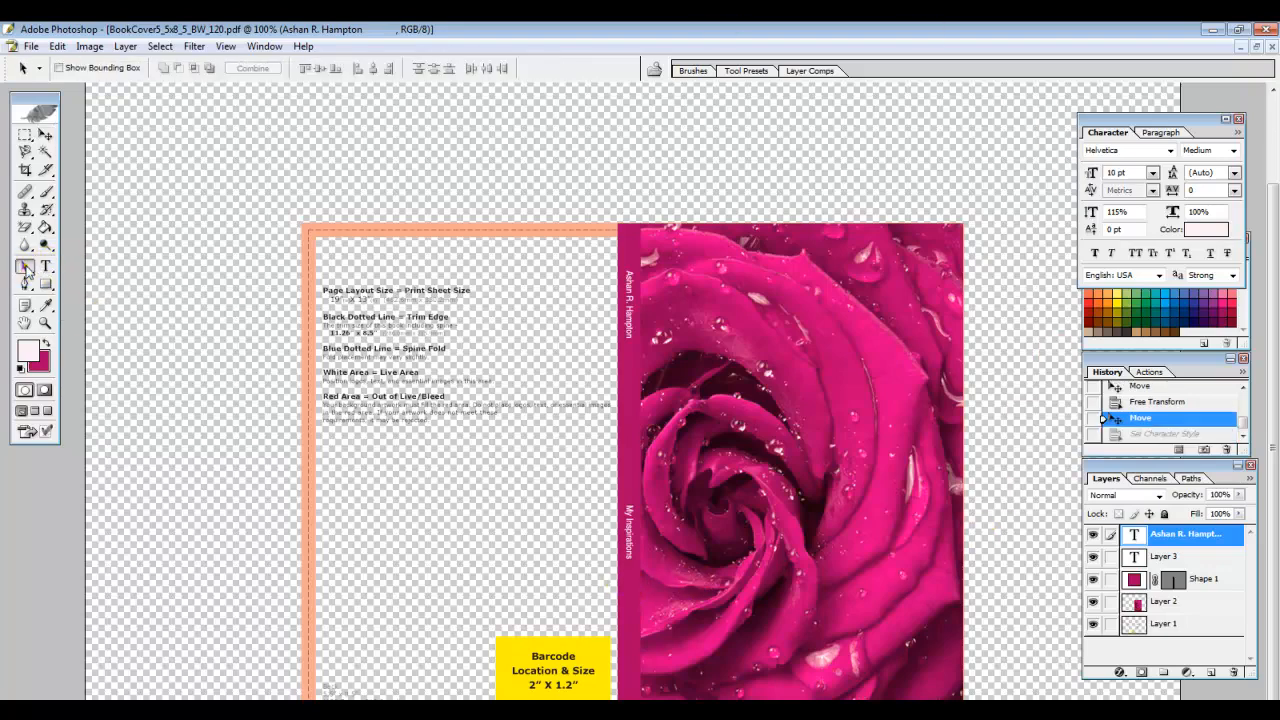
click(1213, 673)
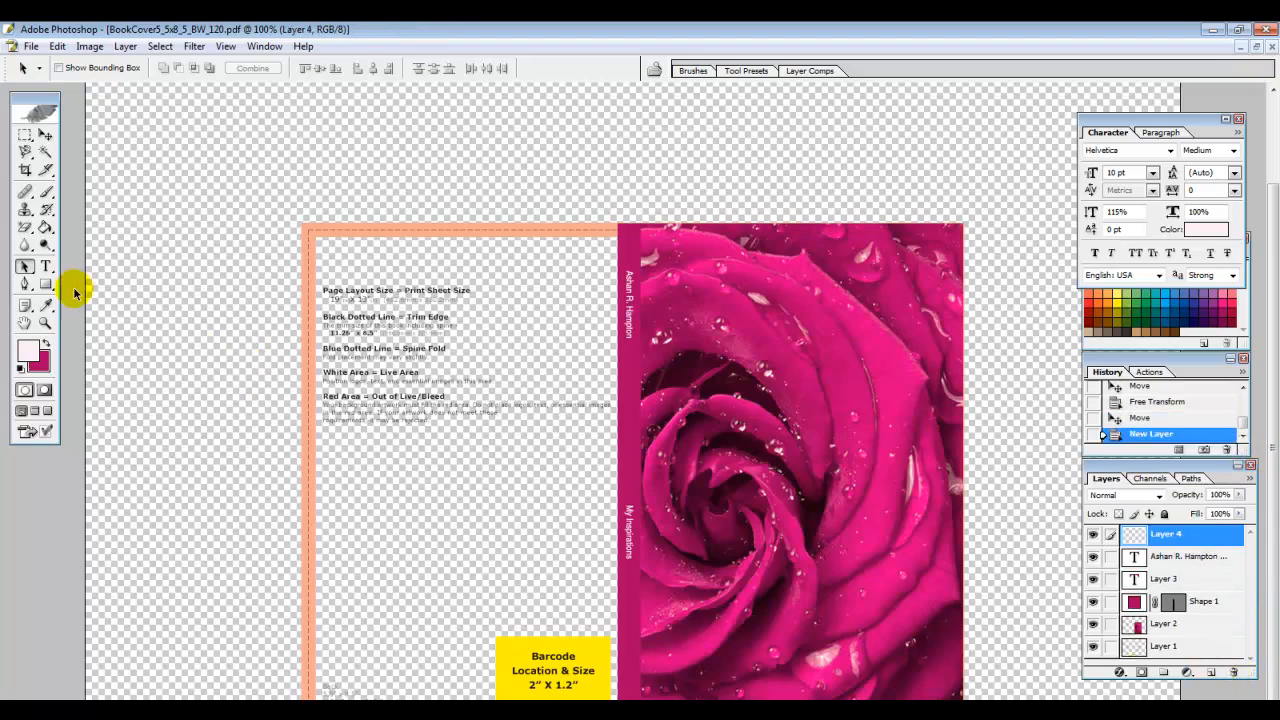
click(45, 266)
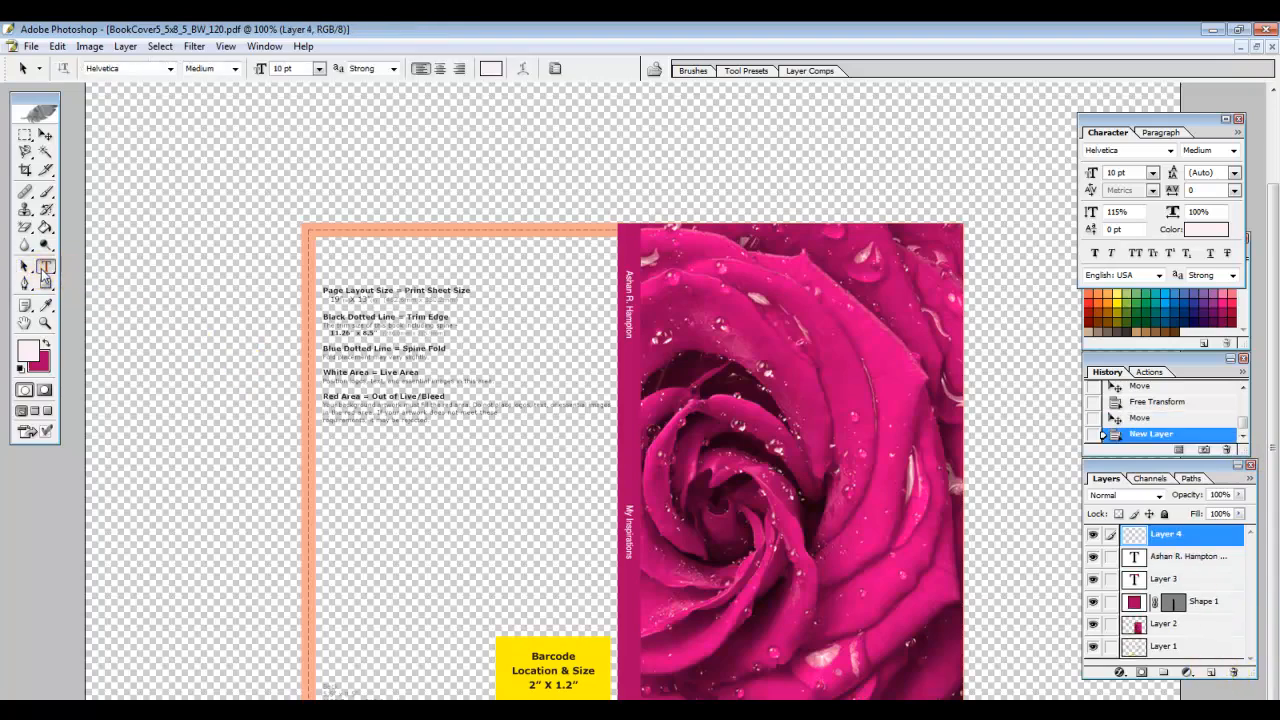
click(701, 390)
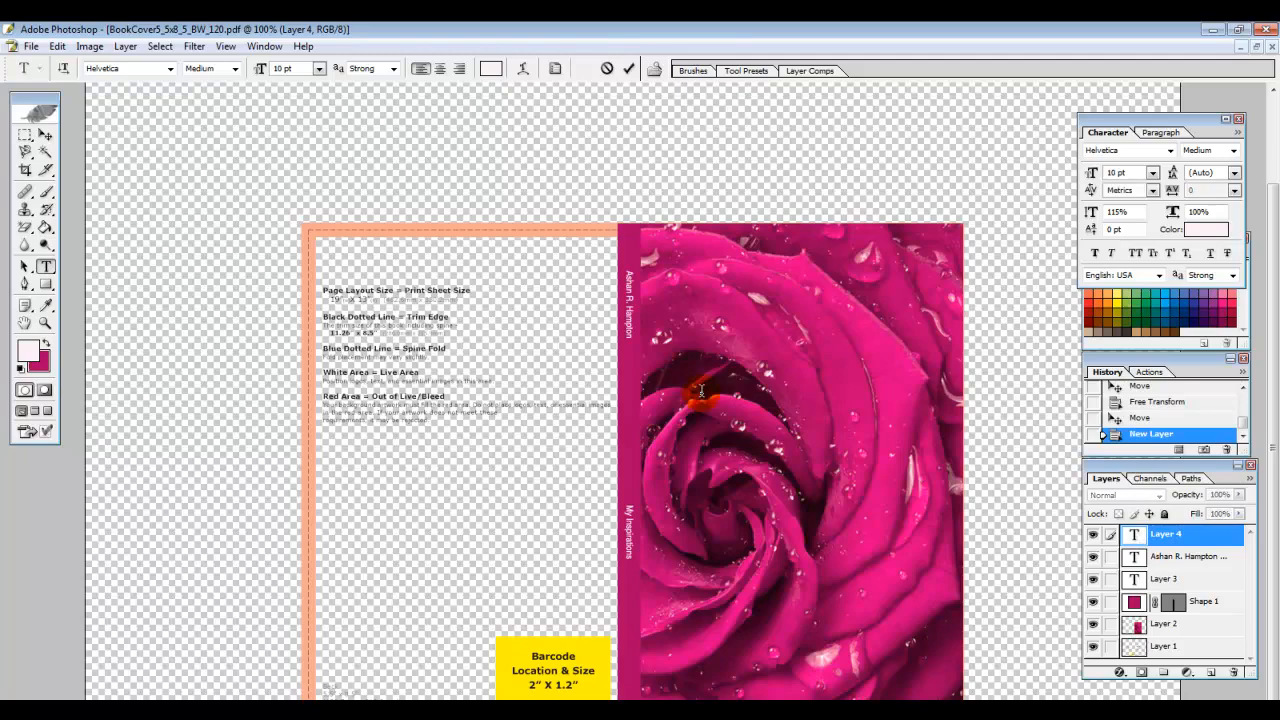
Set the font to Trajan Pro 48 pt and type 'MY INPIRATIO'
click(170, 68)
scroll(226, 198, down, 3)
drag(226, 192, 224, 266)
click(190, 264)
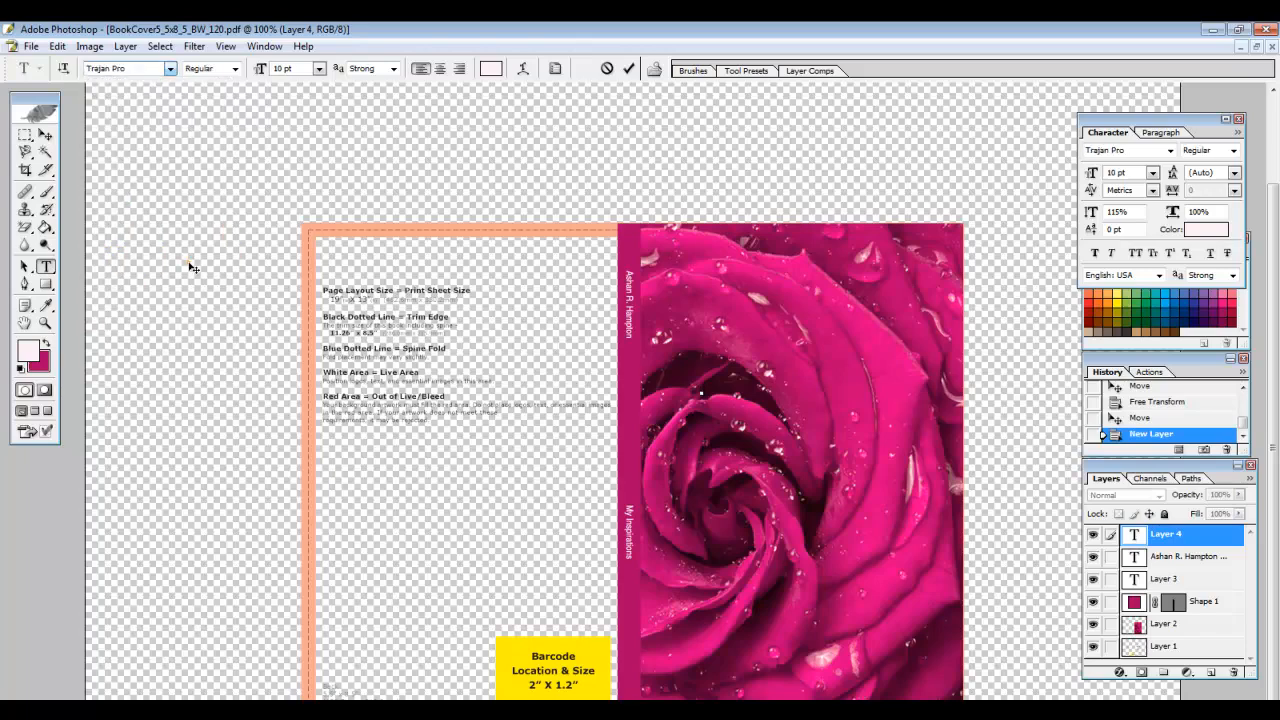
click(318, 68)
click(308, 304)
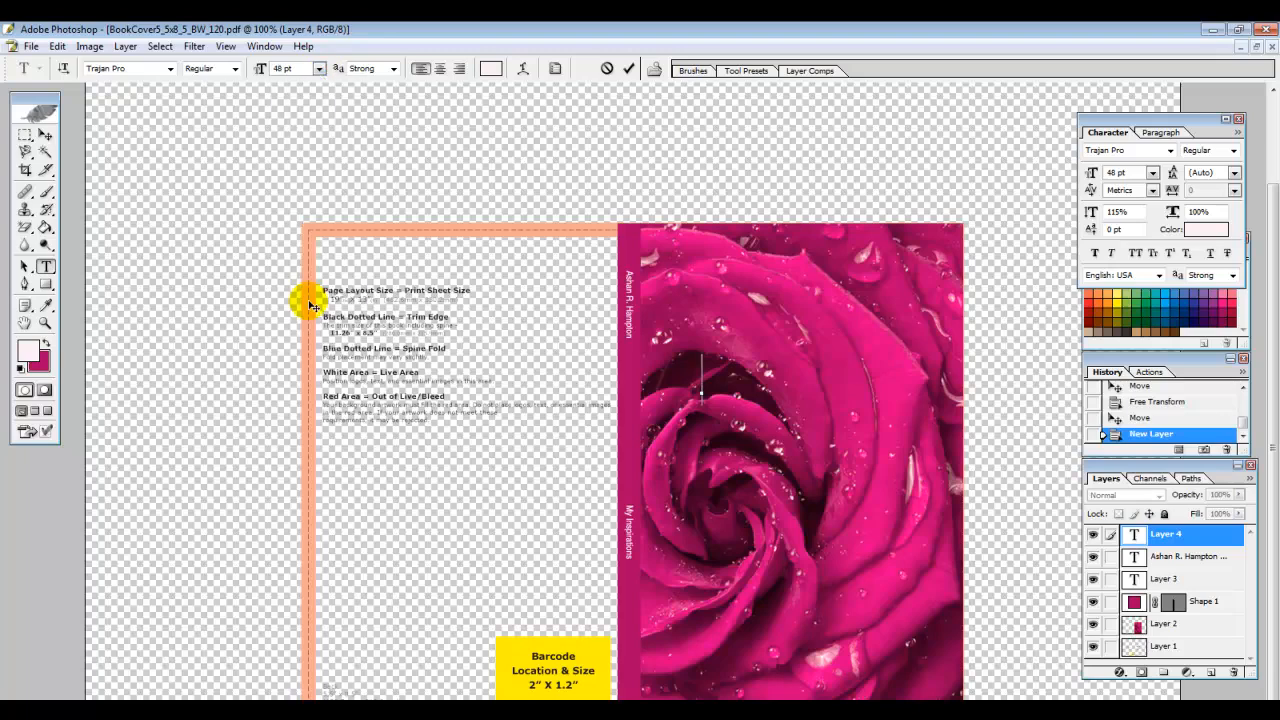
text(MY)
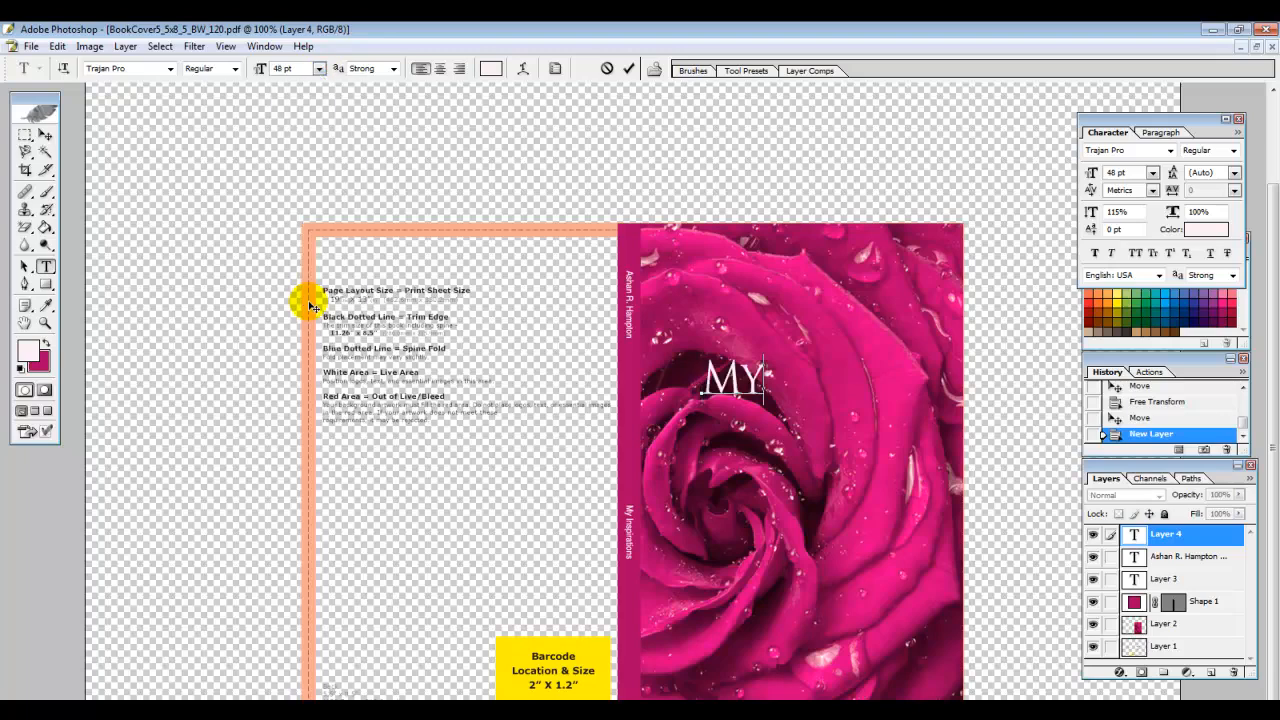
text( INPIRATIO)
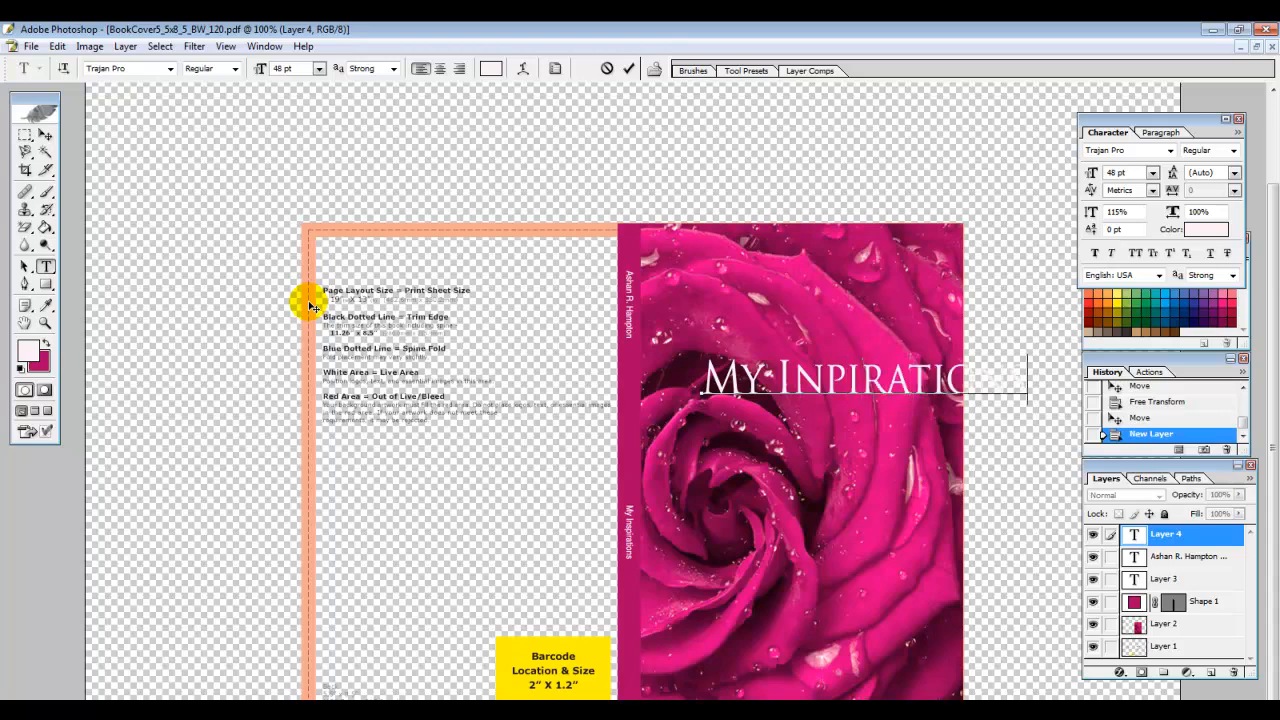
Shift the title left, resize it to 36 pt, and recentre it on the cover
click(44, 134)
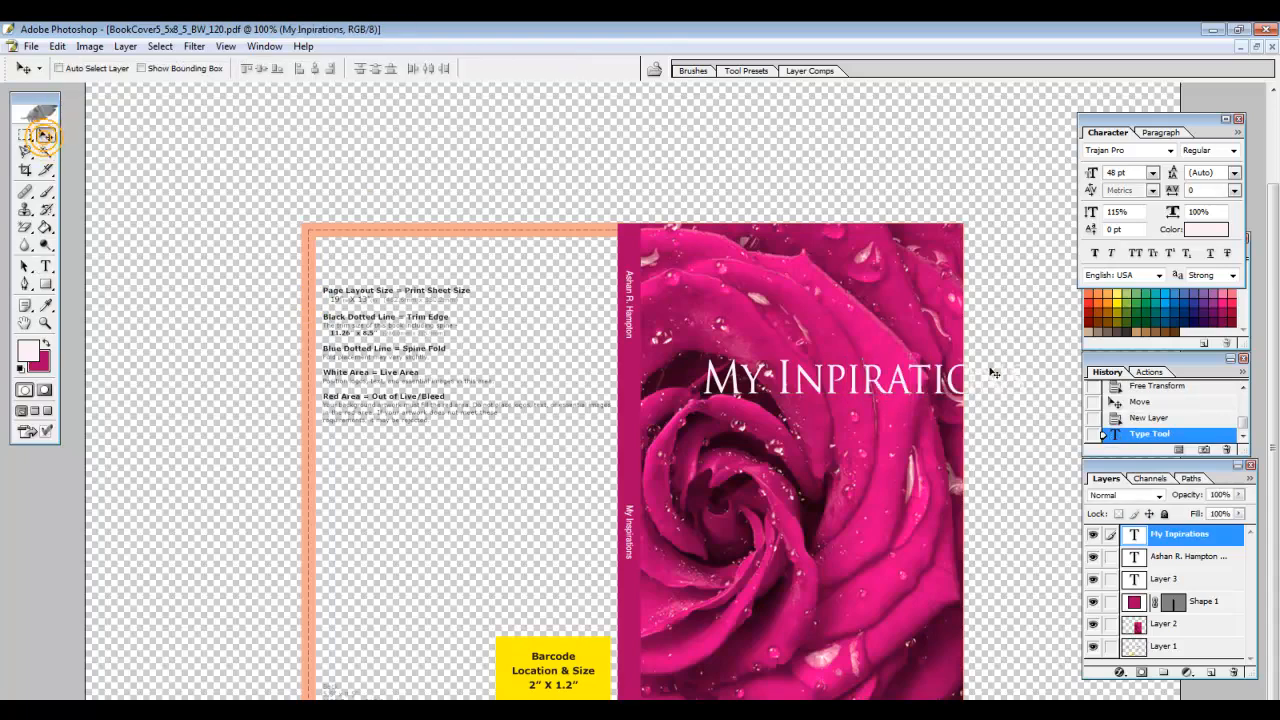
drag(920, 385, 862, 372)
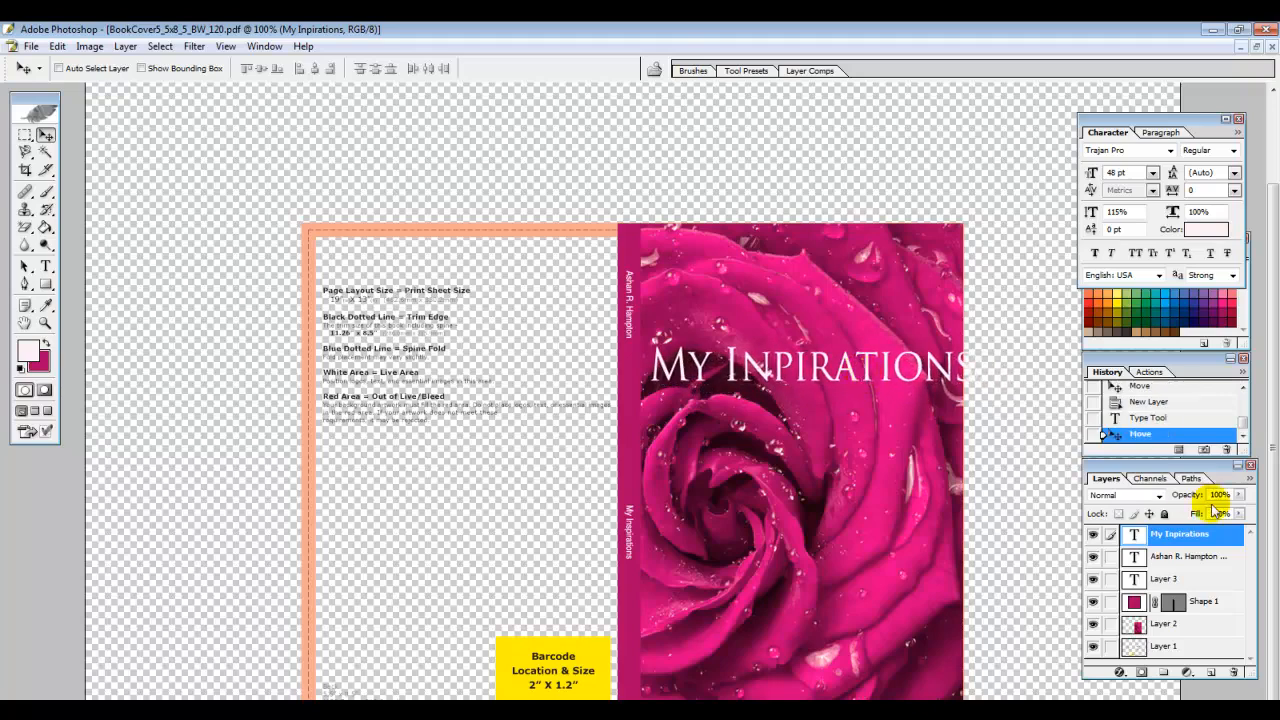
double_click(1134, 536)
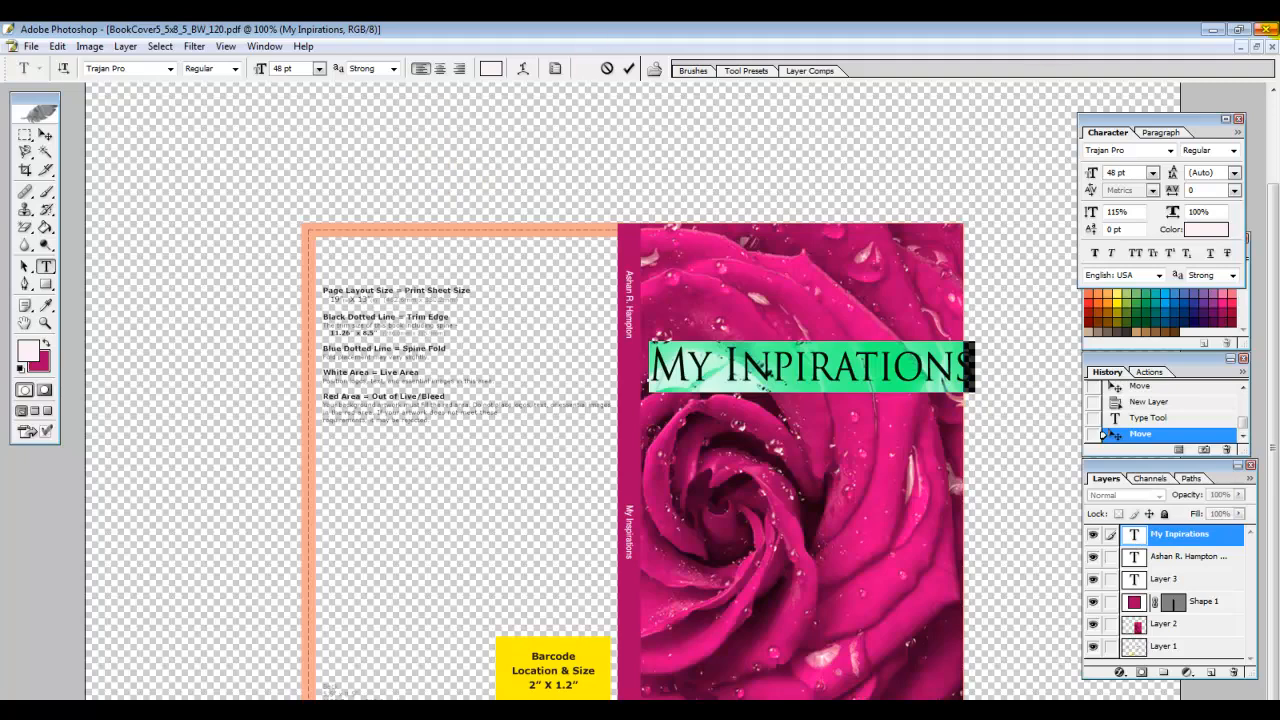
click(318, 68)
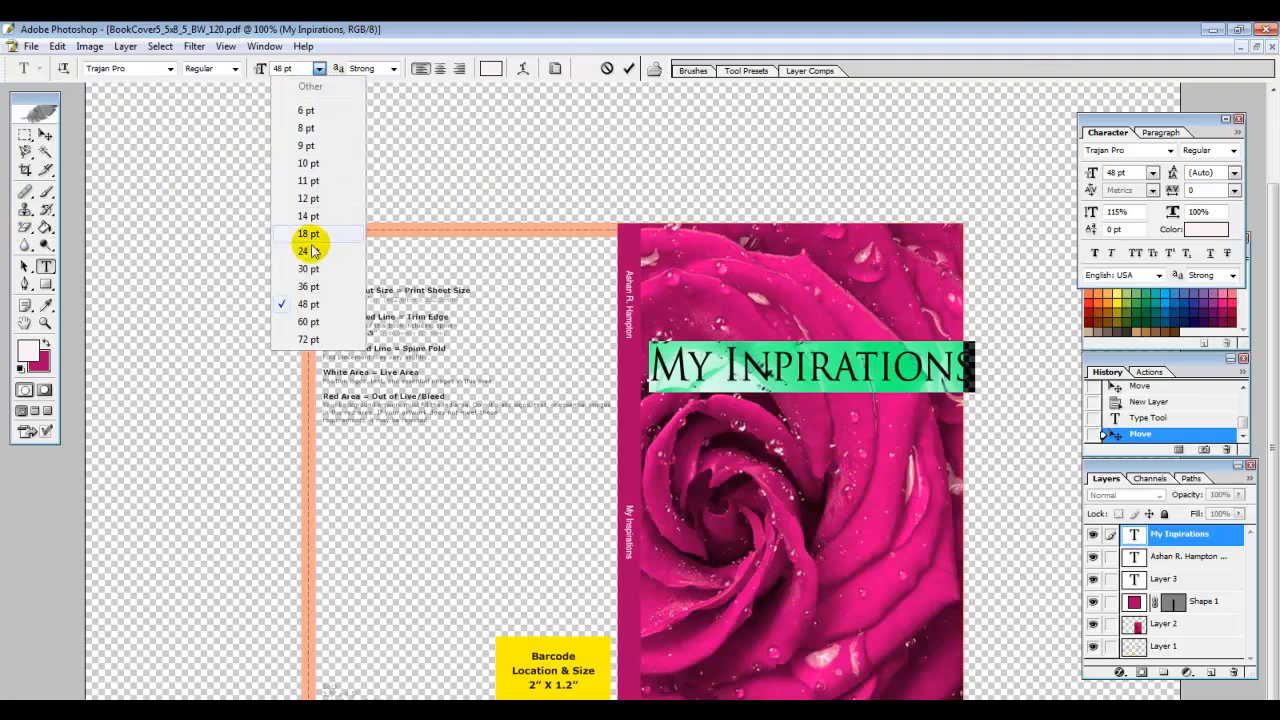
click(310, 278)
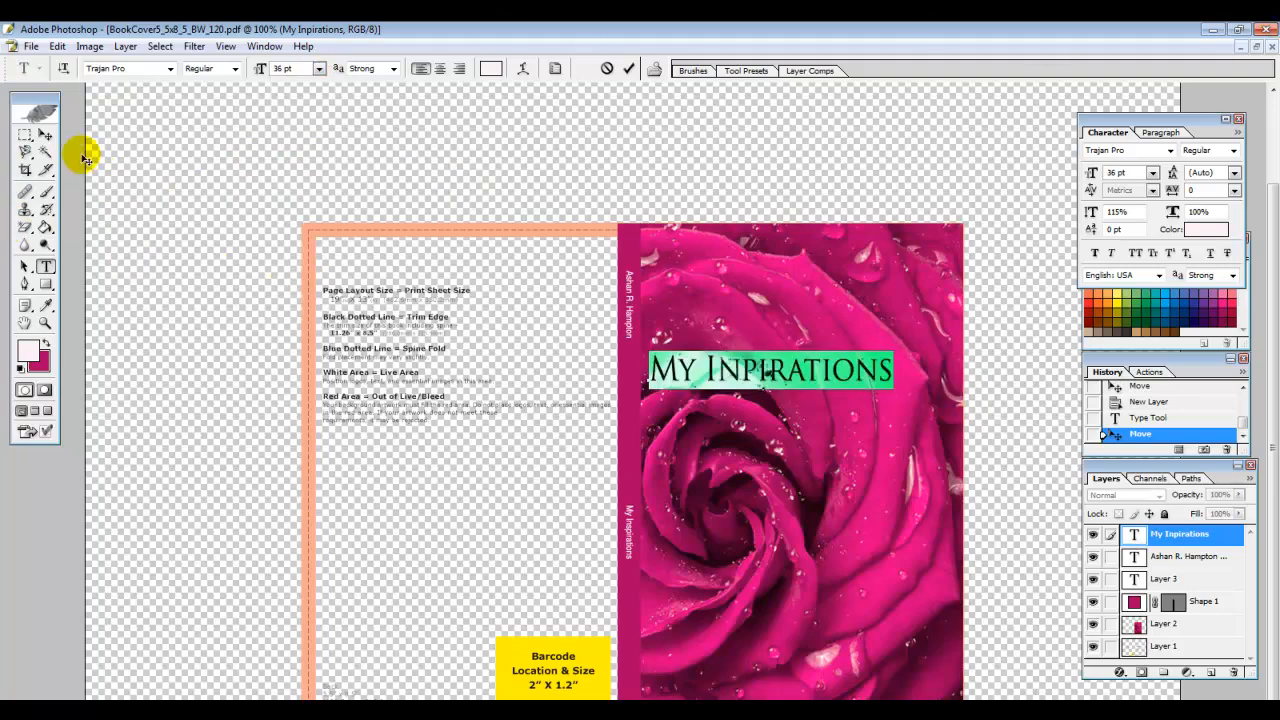
click(45, 134)
drag(724, 374, 746, 367)
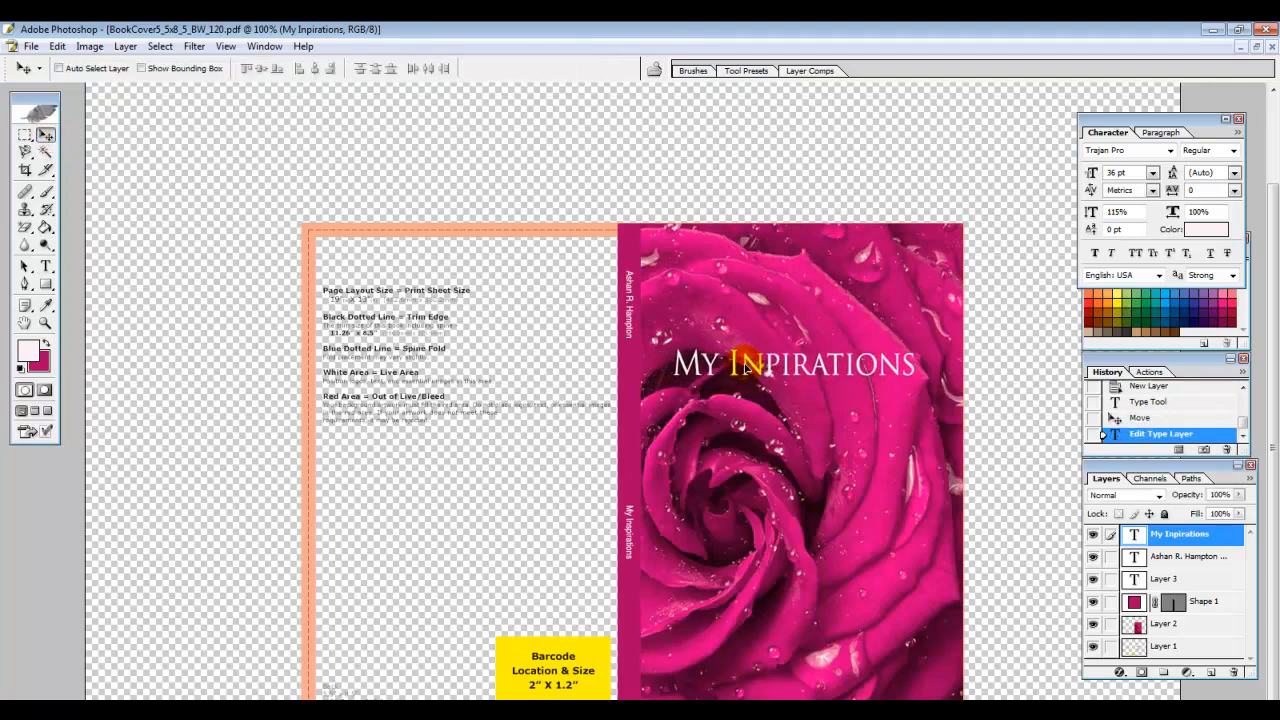
Make the title Trajan Pro Bold and add a new empty layer
double_click(1136, 537)
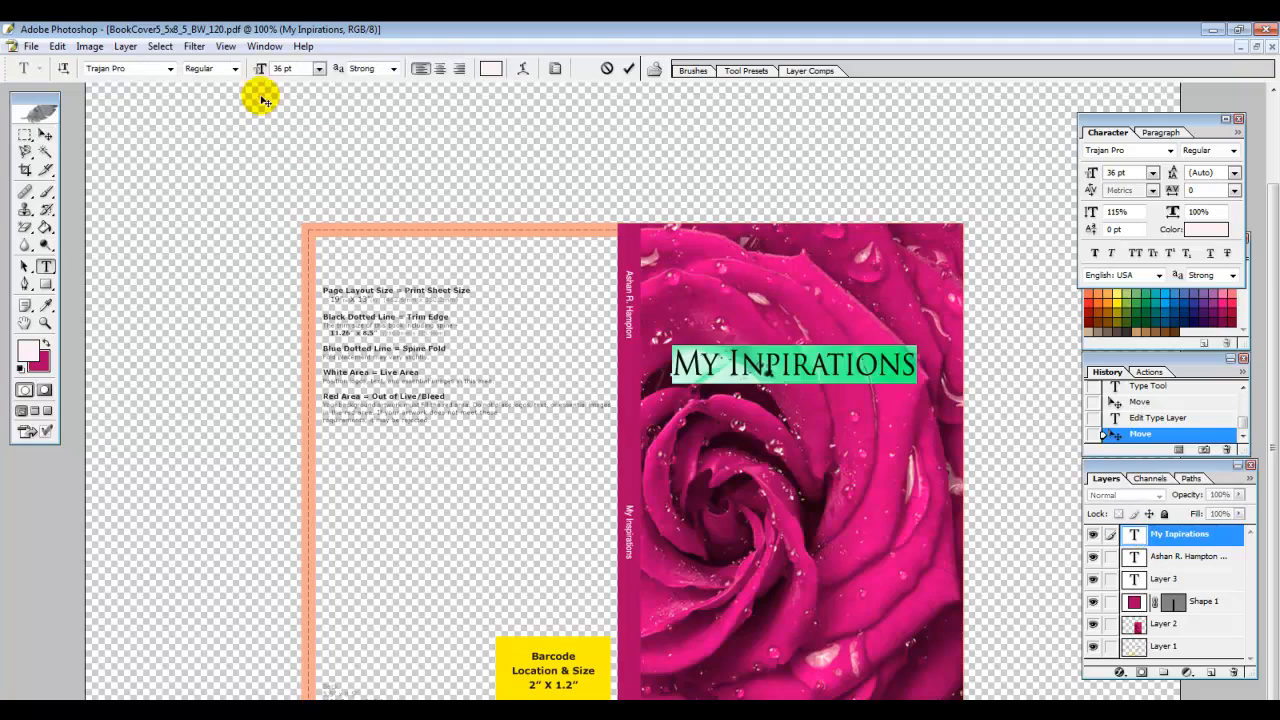
click(235, 68)
click(200, 91)
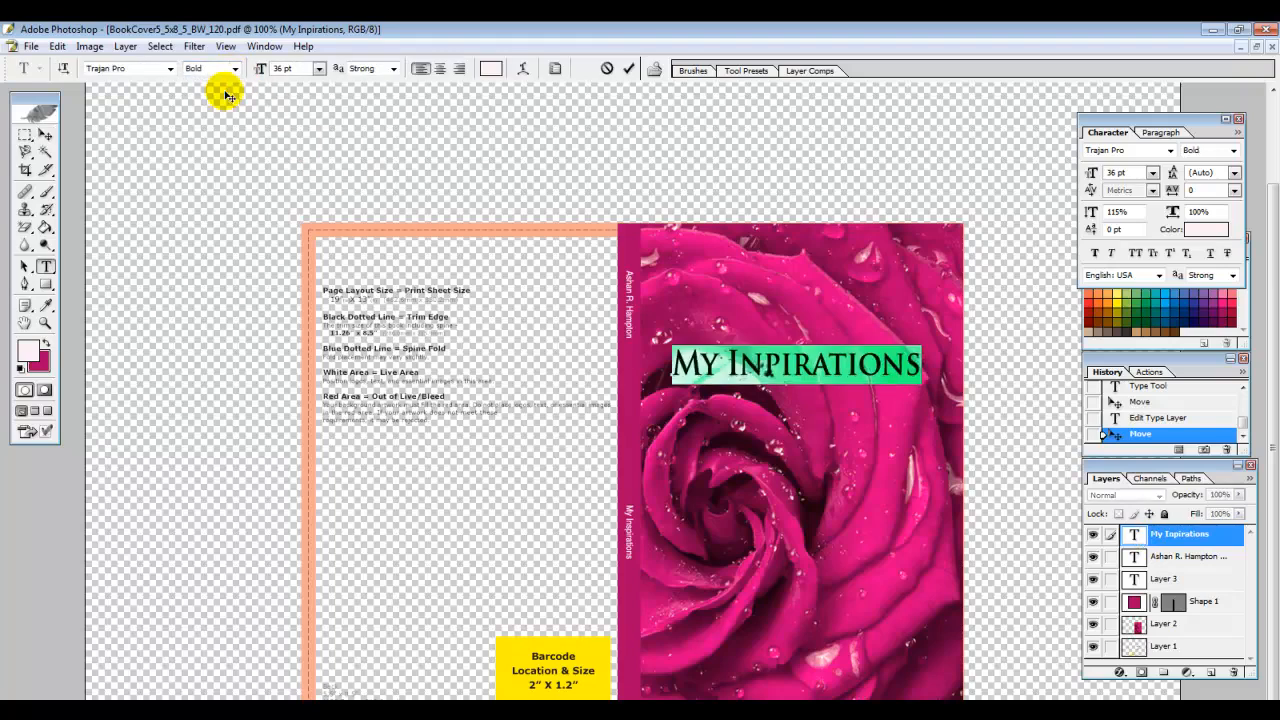
click(25, 267)
key(ctrl+shift+alt+n)
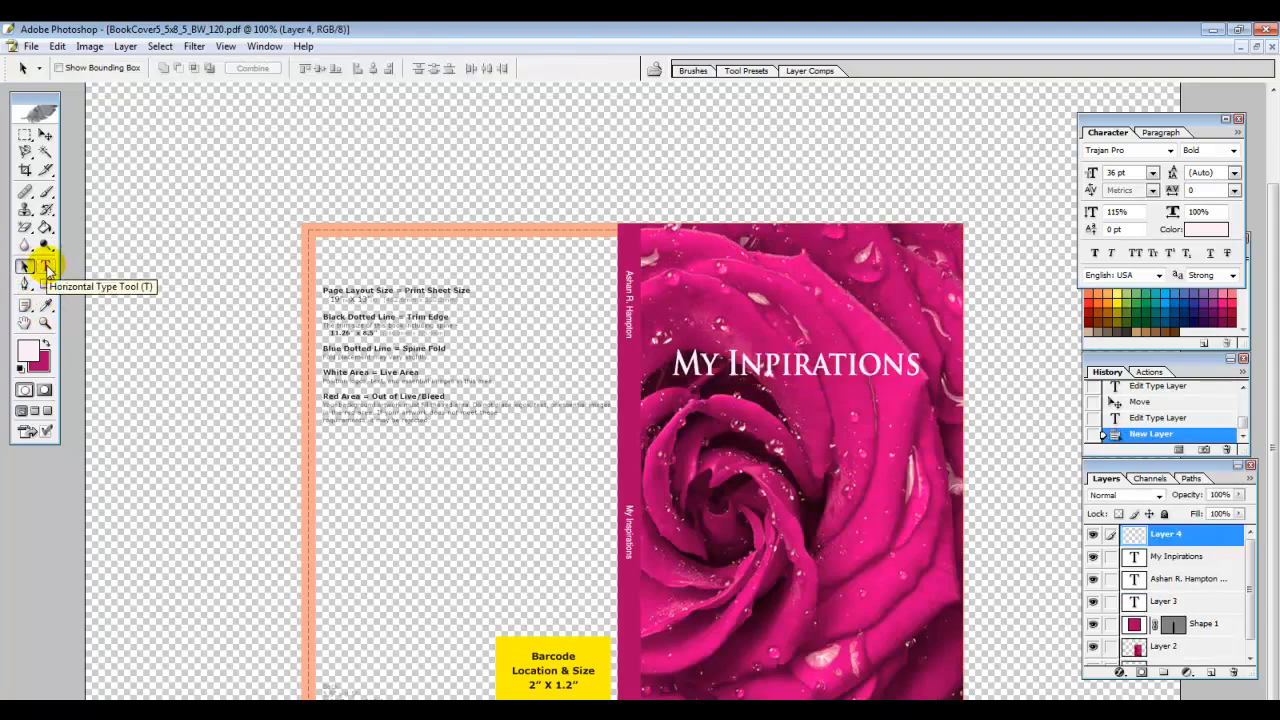
Type the author's name in Helvetica near the bottom of the rose
click(46, 267)
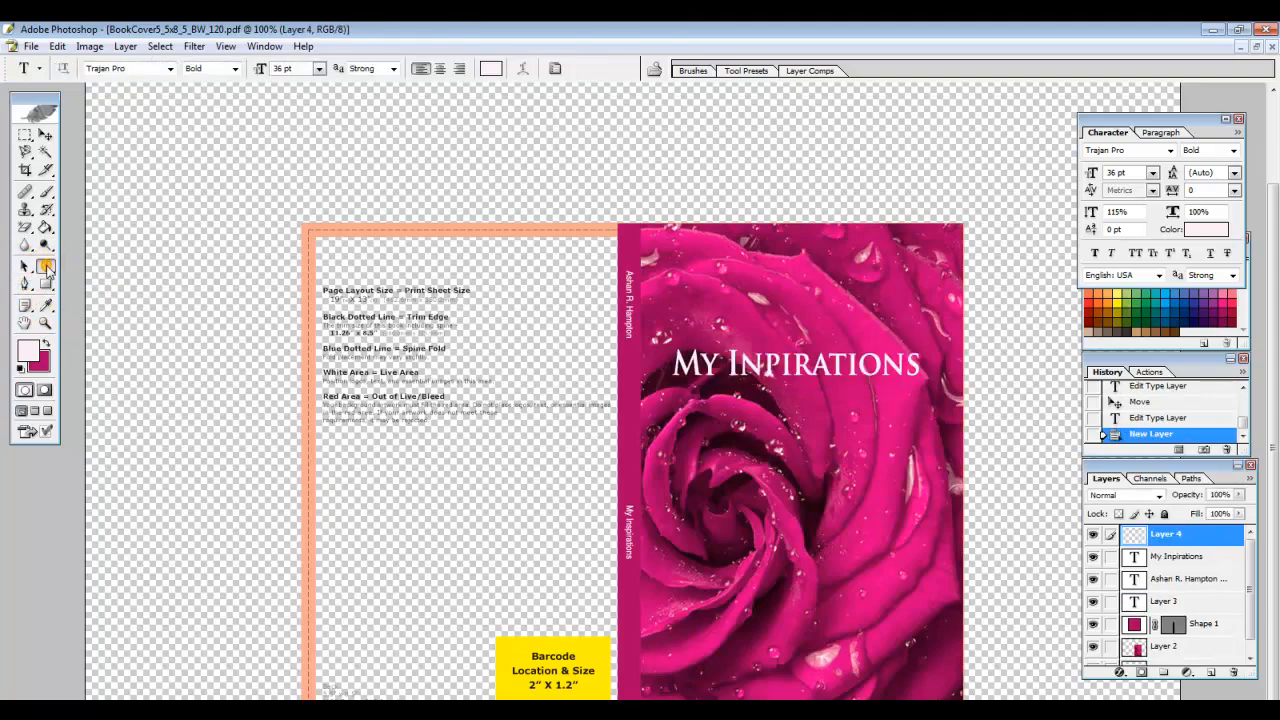
click(171, 68)
drag(222, 272, 221, 185)
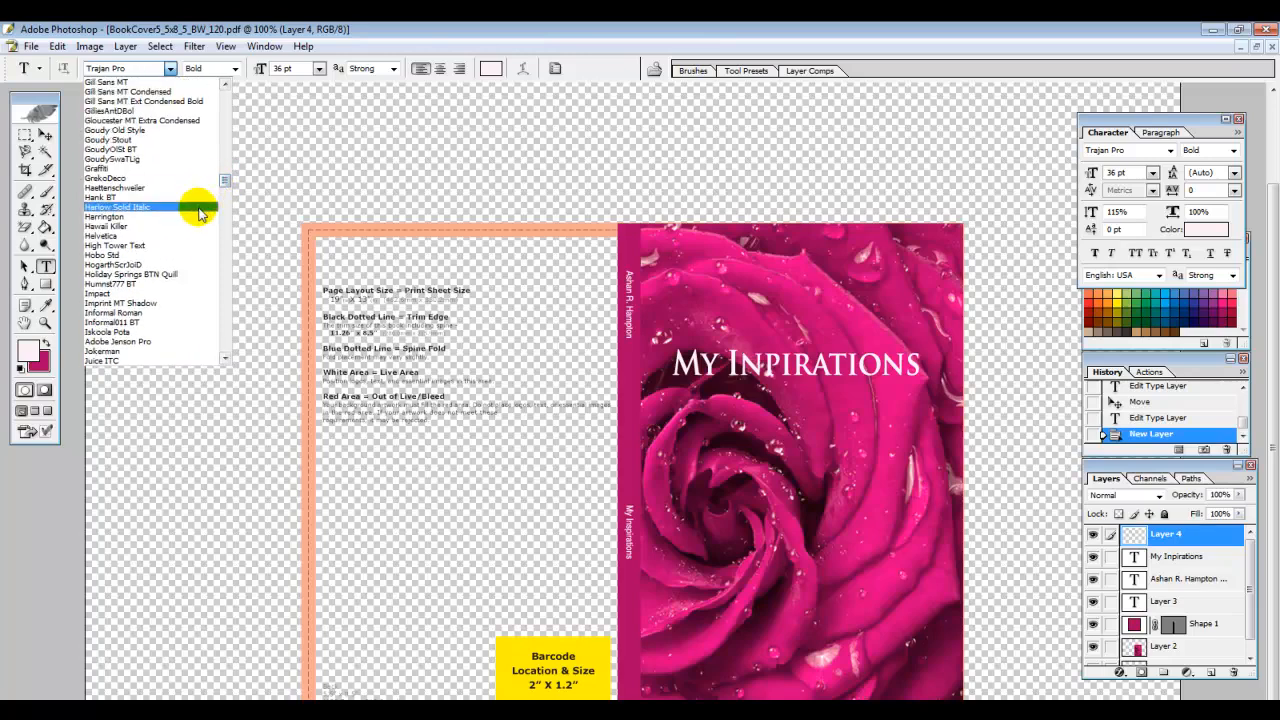
click(194, 236)
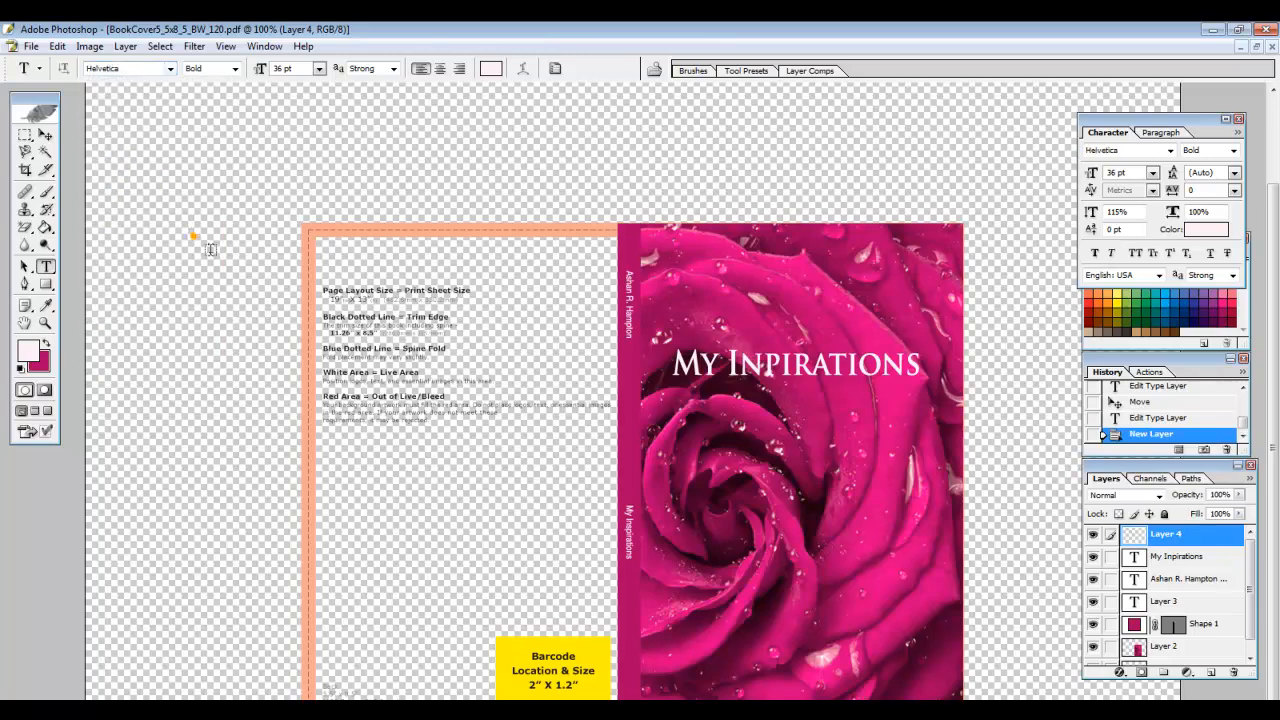
click(726, 605)
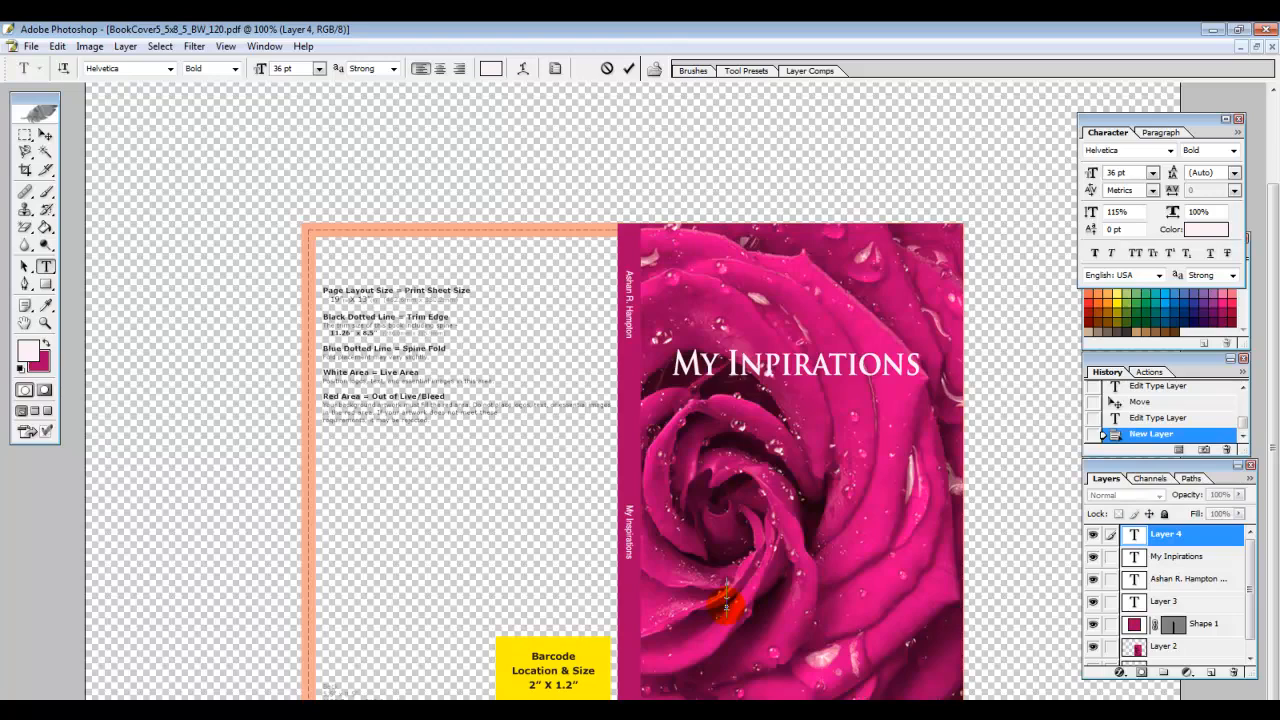
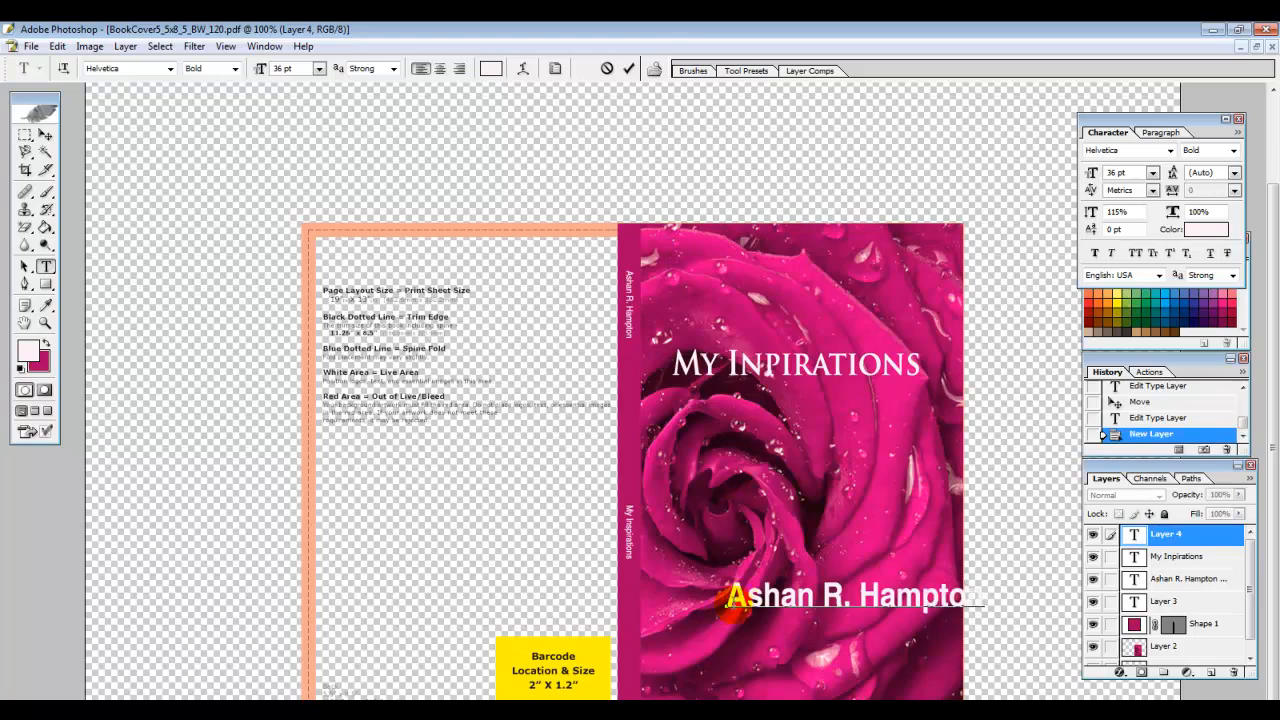
Restyle the author's name at 24 pt in Kunstler Script after trying Kristen ITC
drag(724, 597, 977, 596)
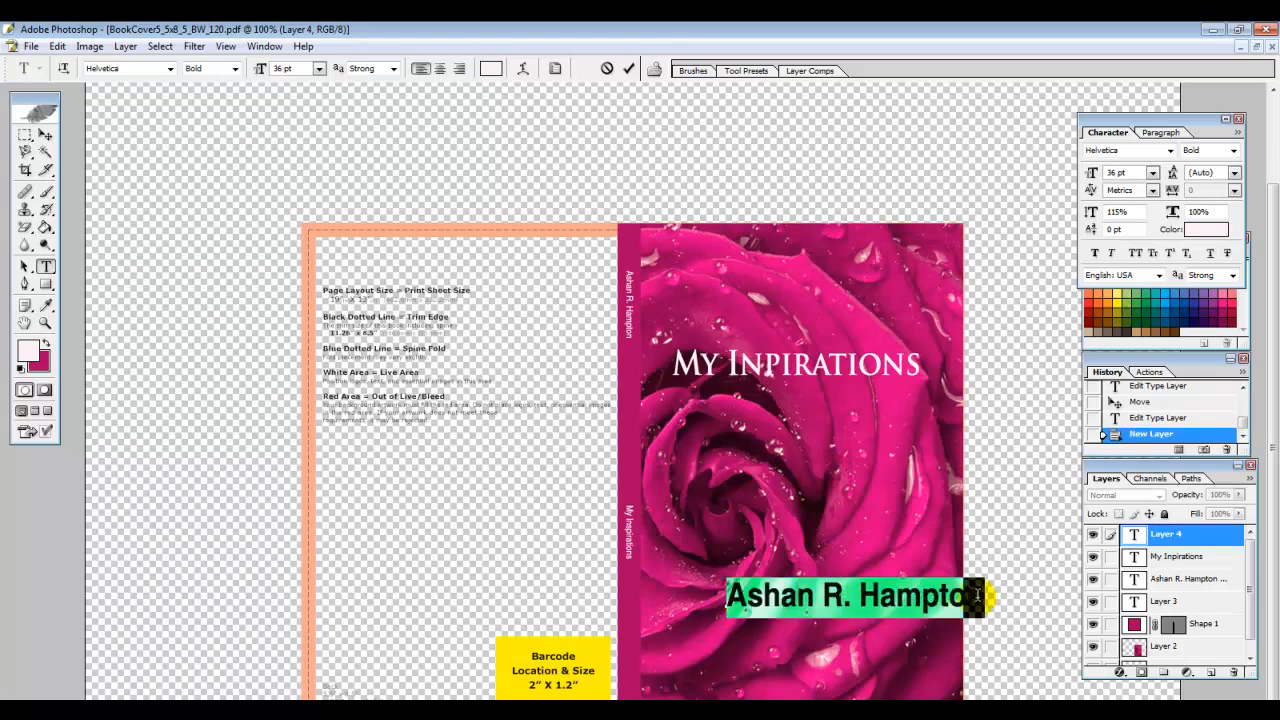
click(319, 68)
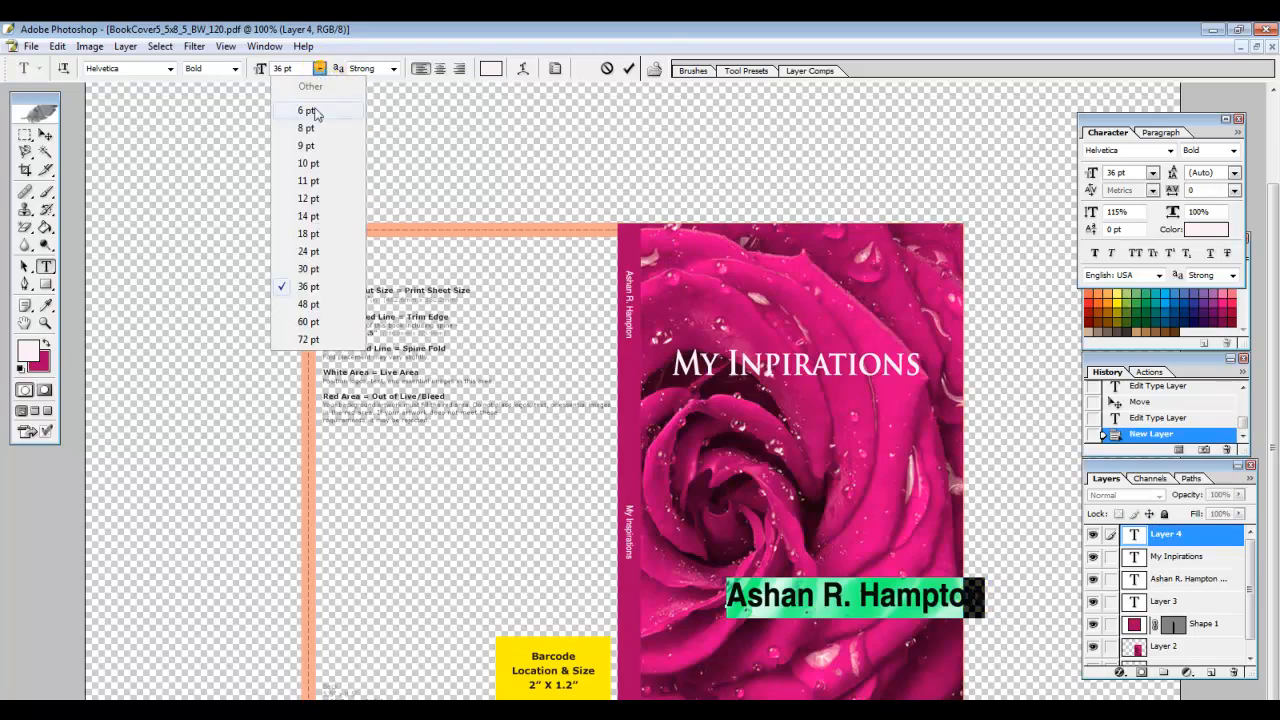
click(310, 251)
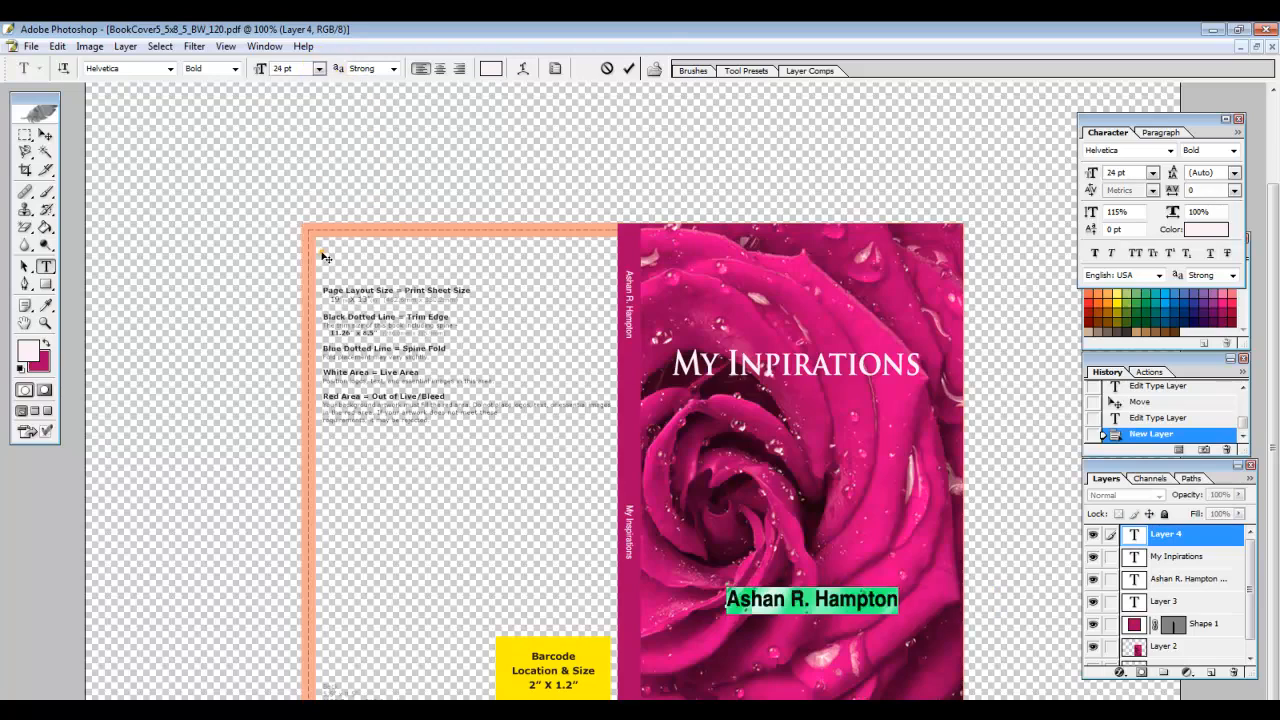
click(171, 70)
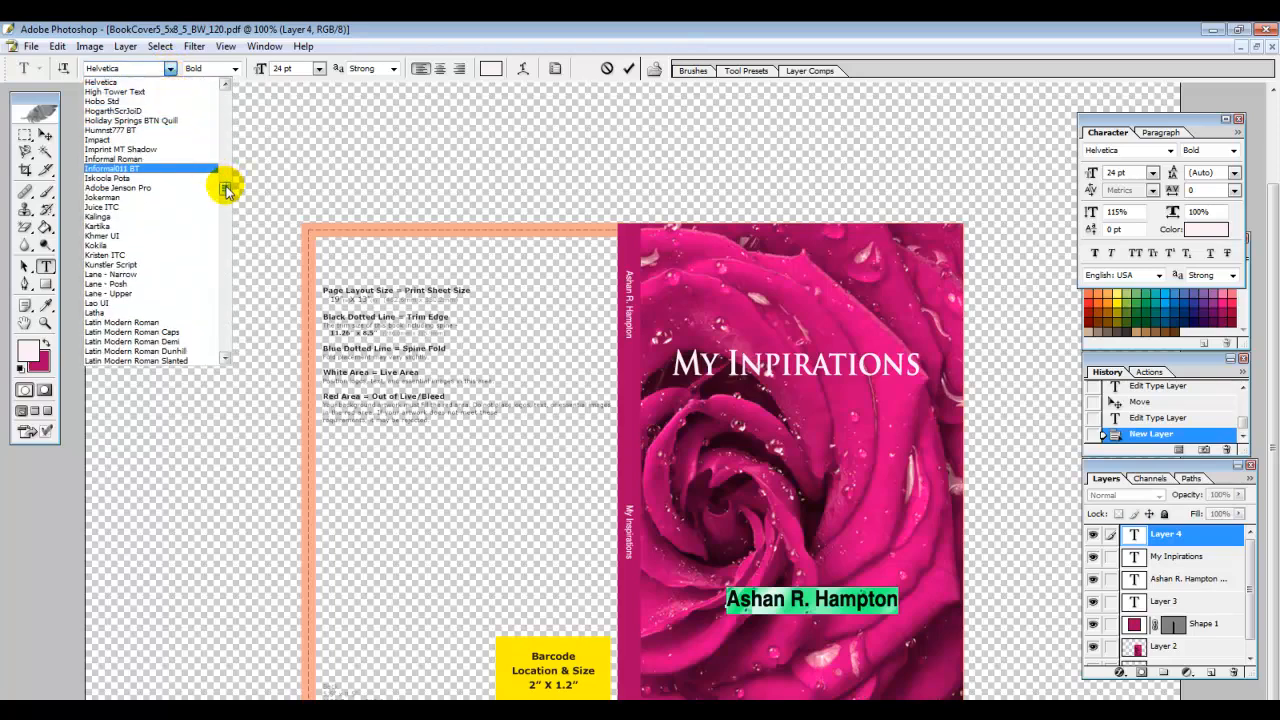
click(183, 257)
click(171, 68)
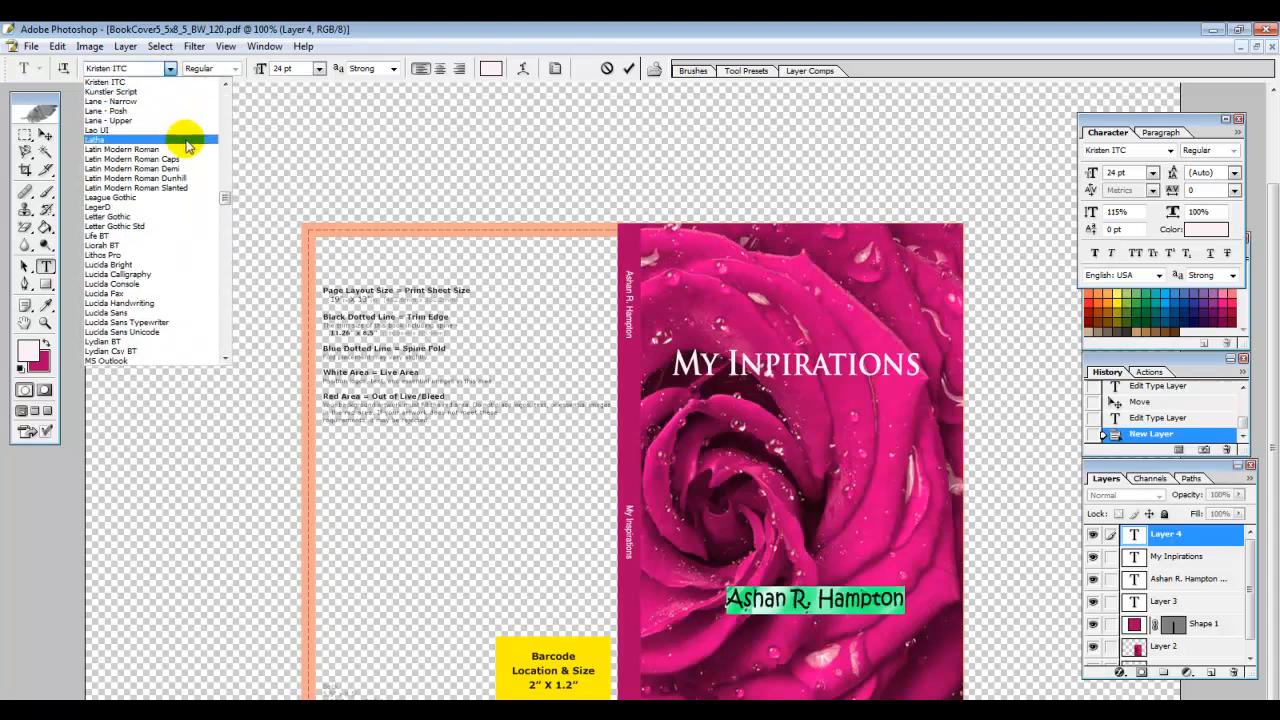
click(163, 95)
Nudge the author's name slightly left and down, then add a new empty layer
click(45, 134)
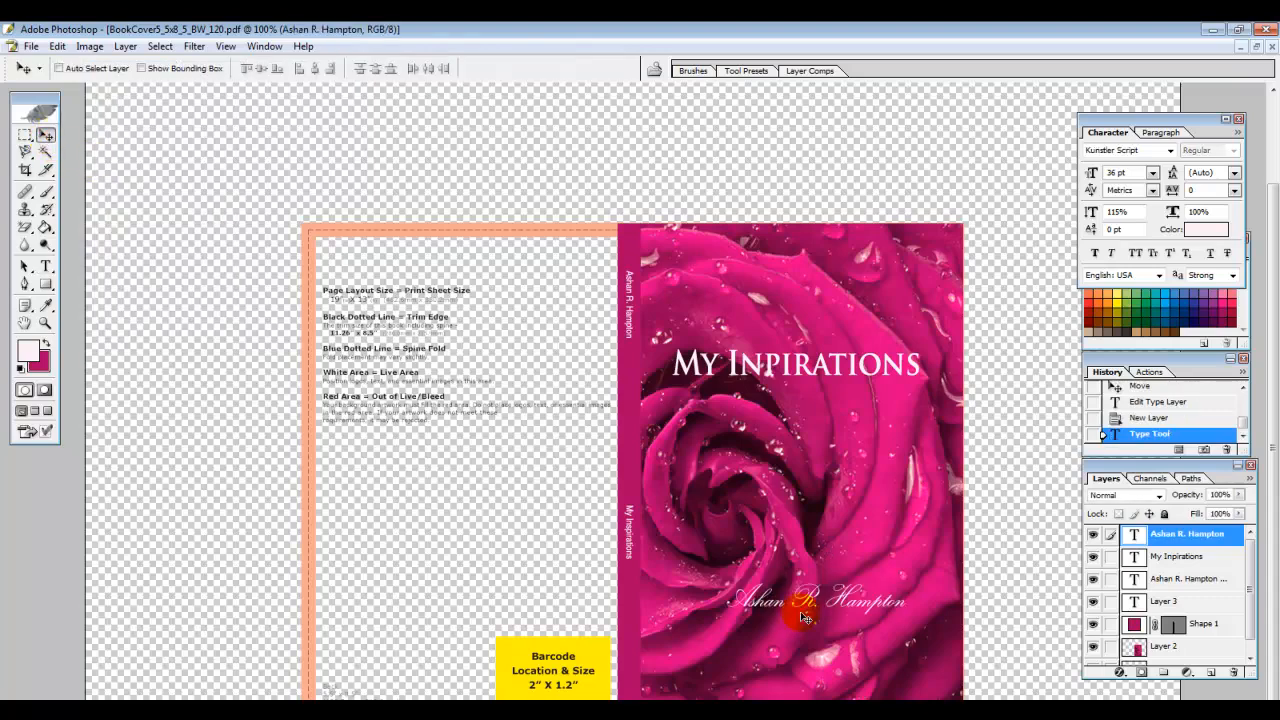
drag(814, 604, 803, 617)
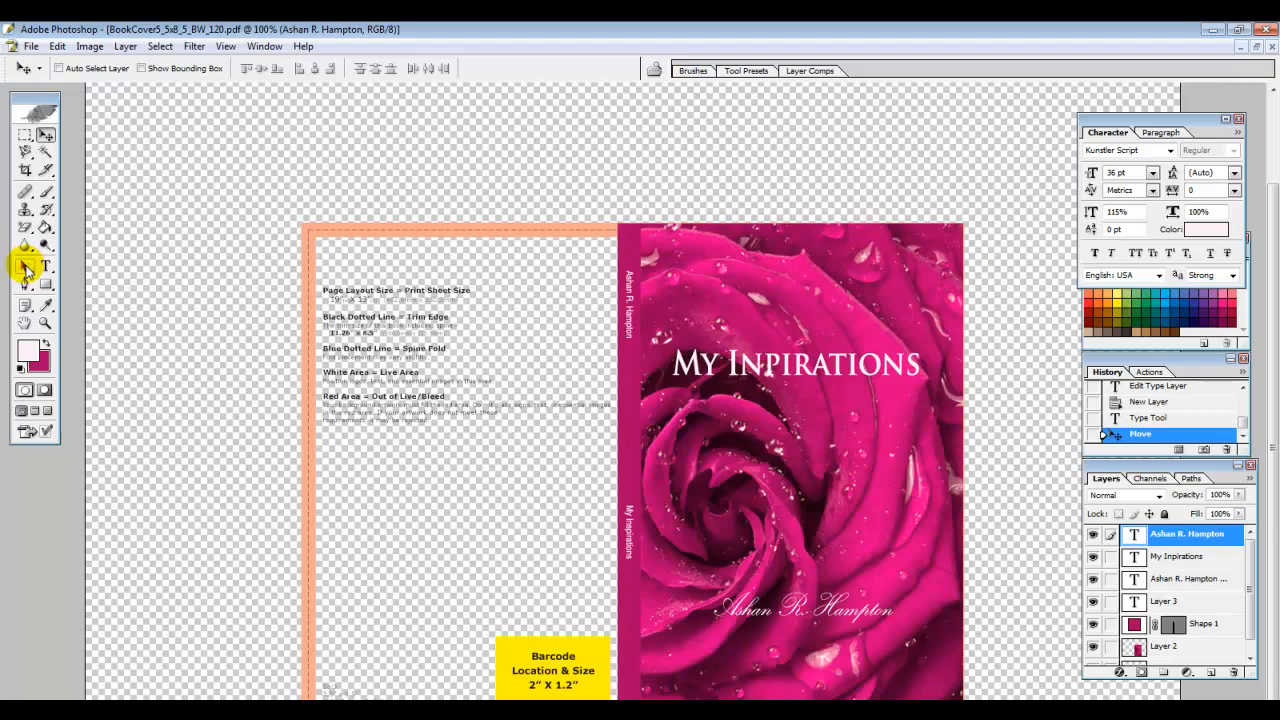
click(25, 268)
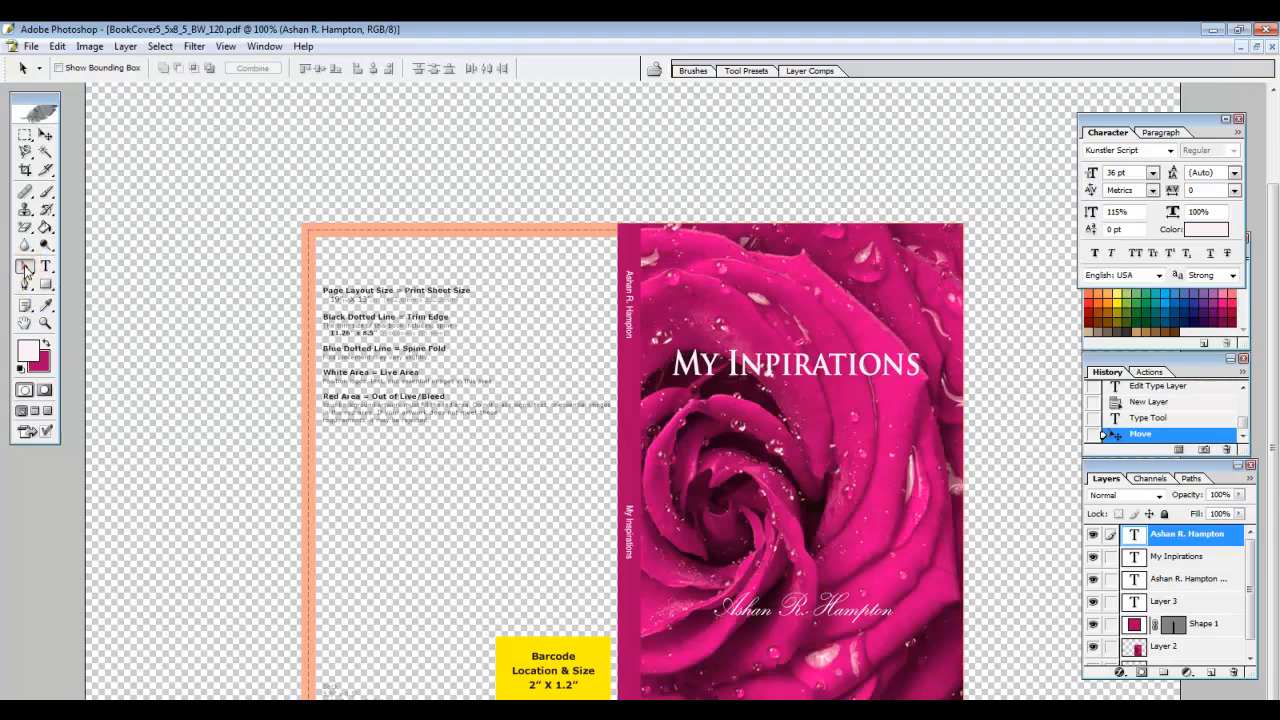
click(1211, 672)
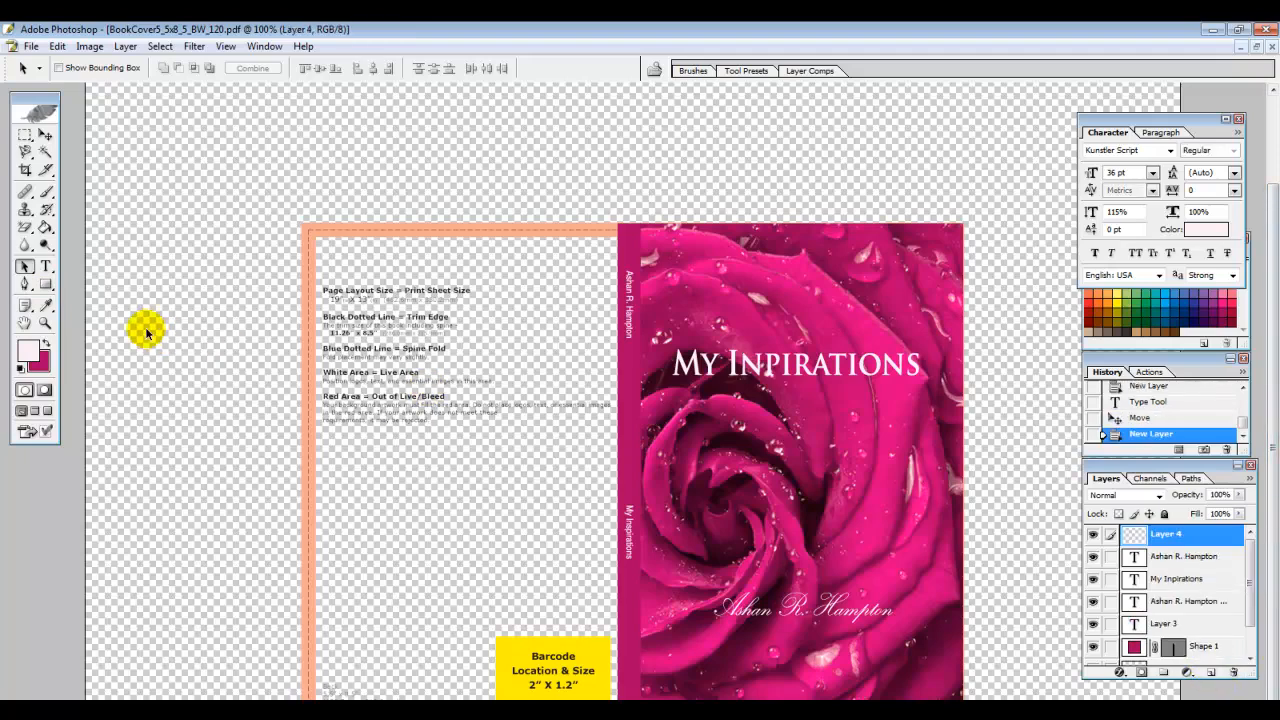
Draw the pale pink rectangle Shape 2 below the title and stretch it left to the spine
click(47, 285)
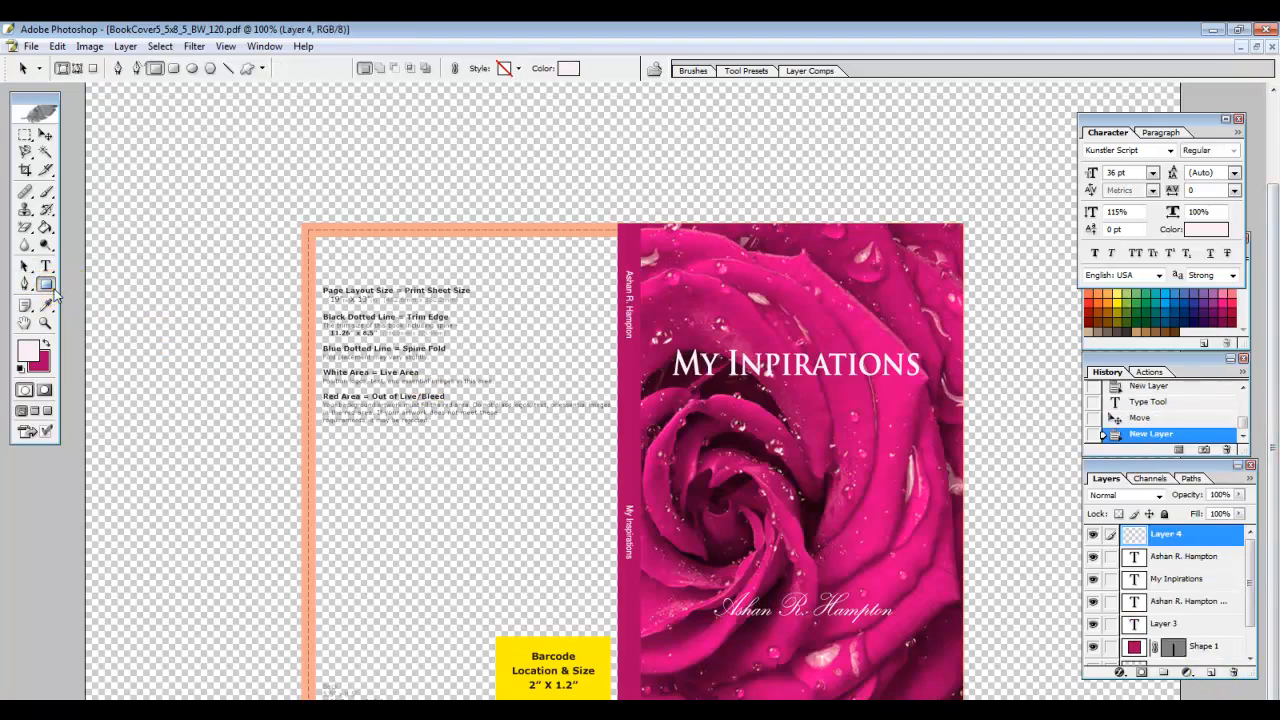
click(106, 286)
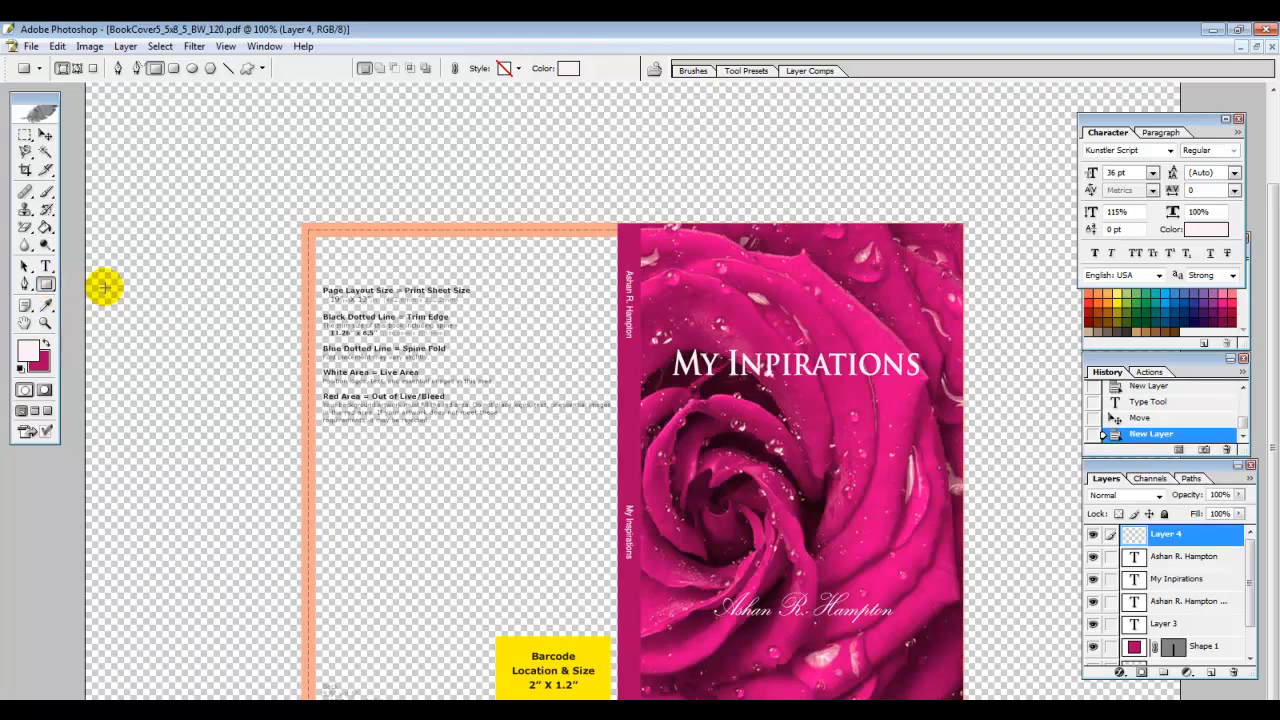
drag(673, 434, 963, 550)
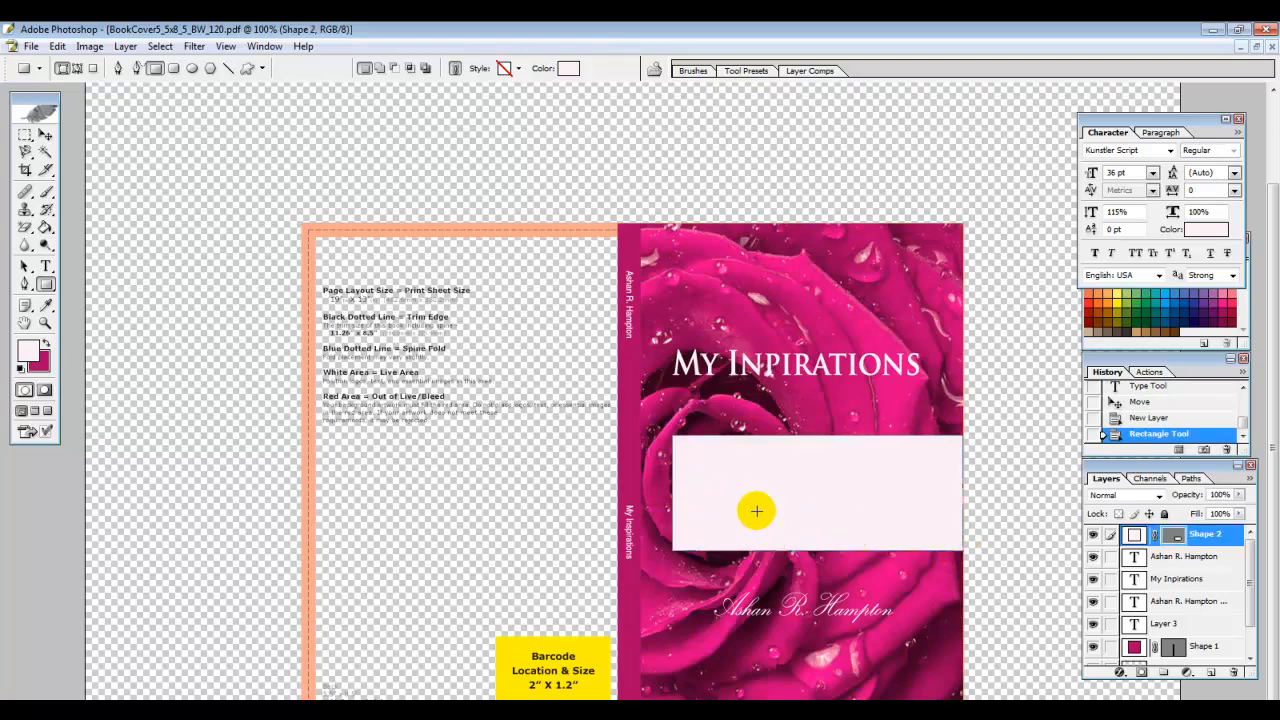
key(ctrl+t)
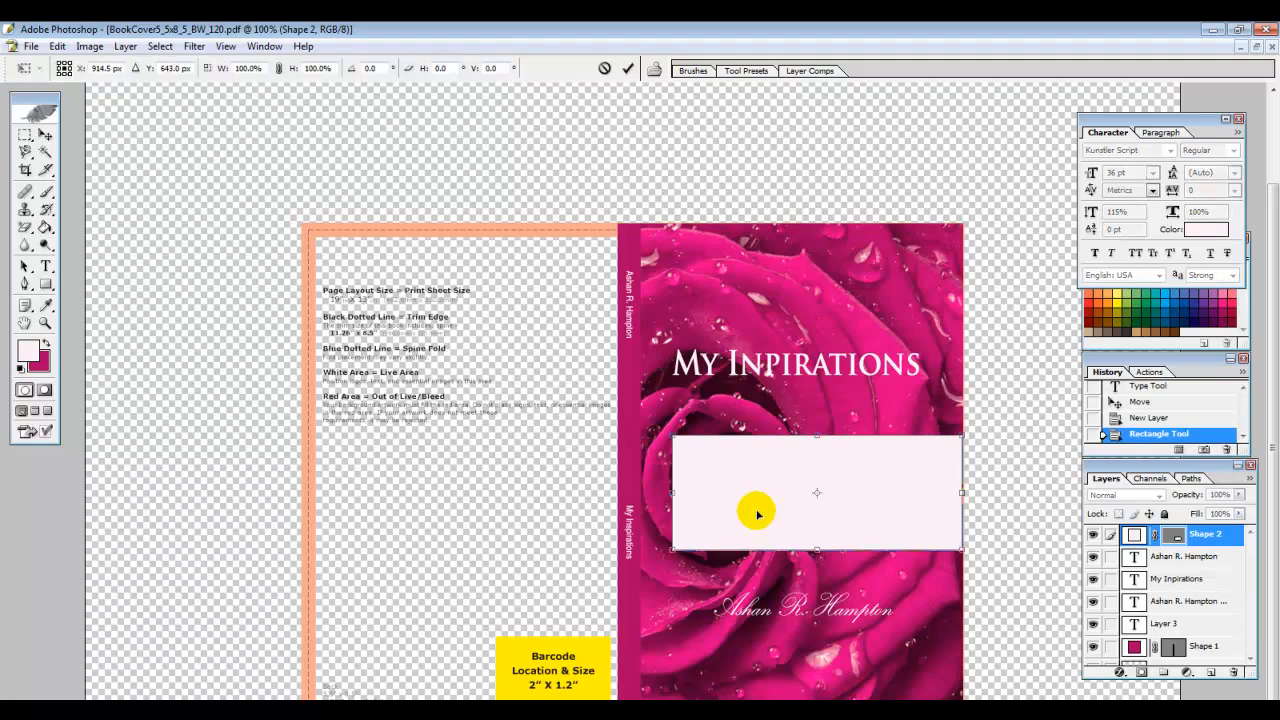
drag(672, 492, 642, 492)
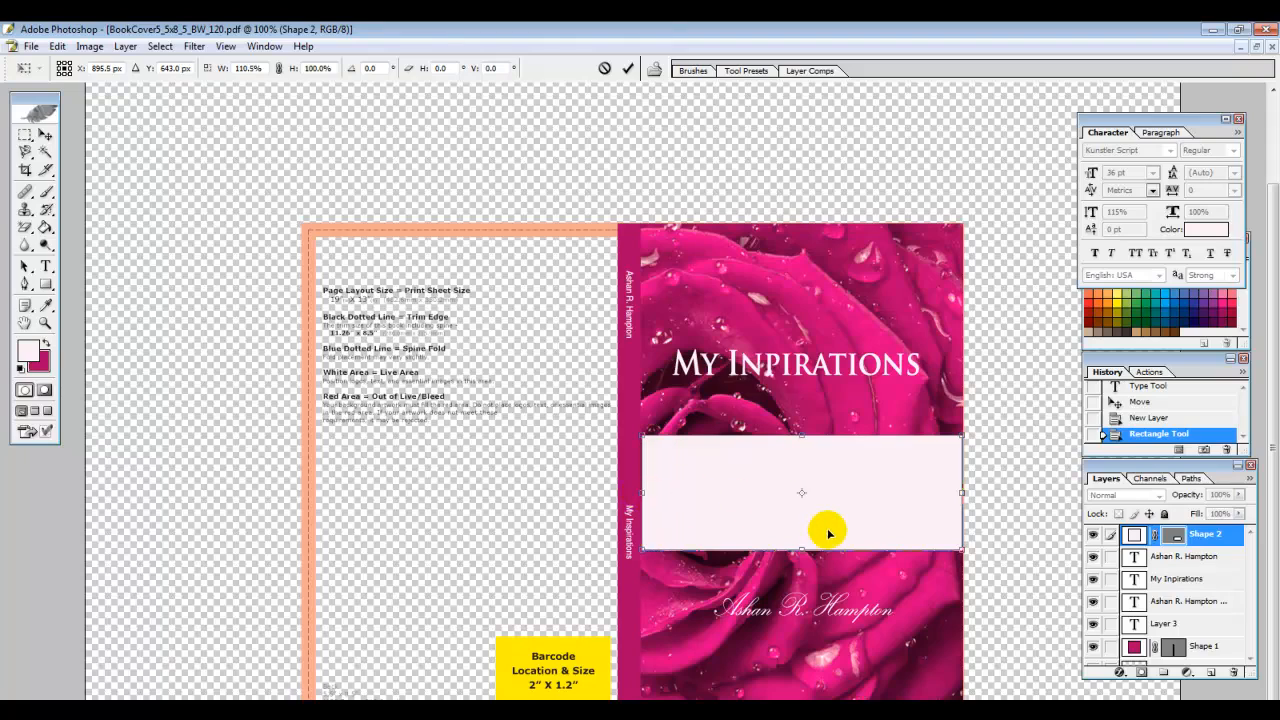
key(Return)
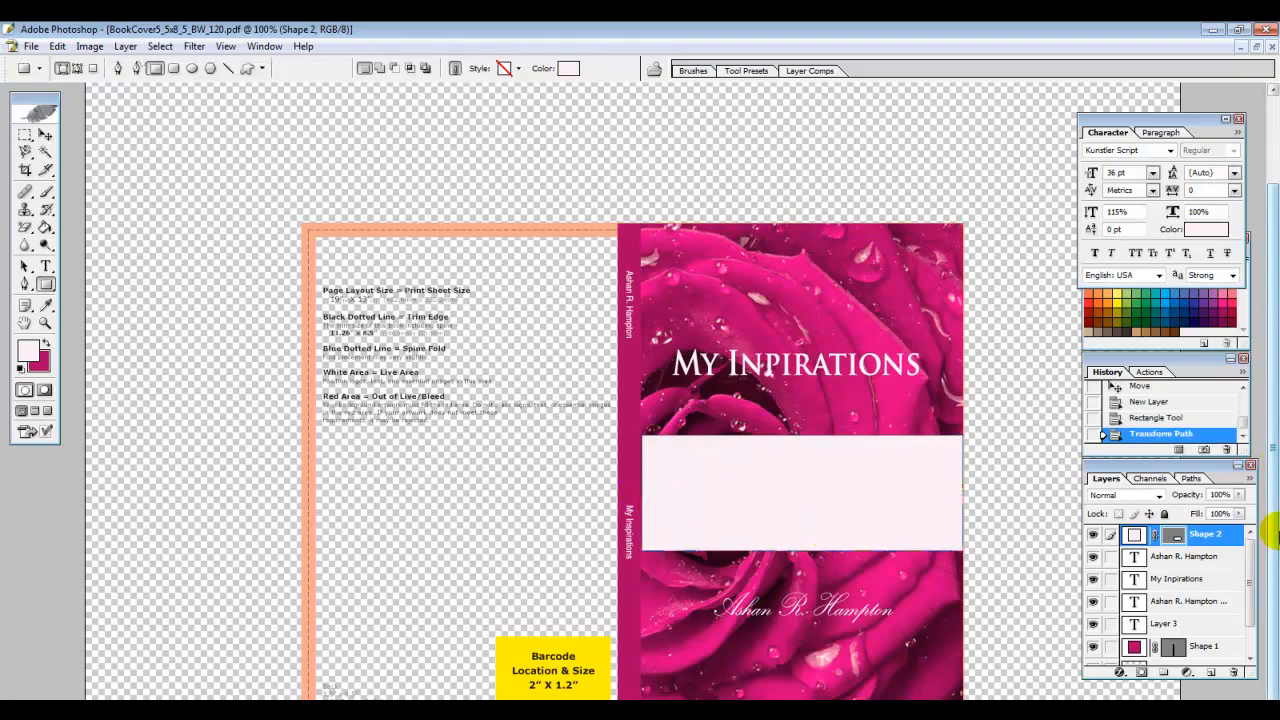
click(1239, 494)
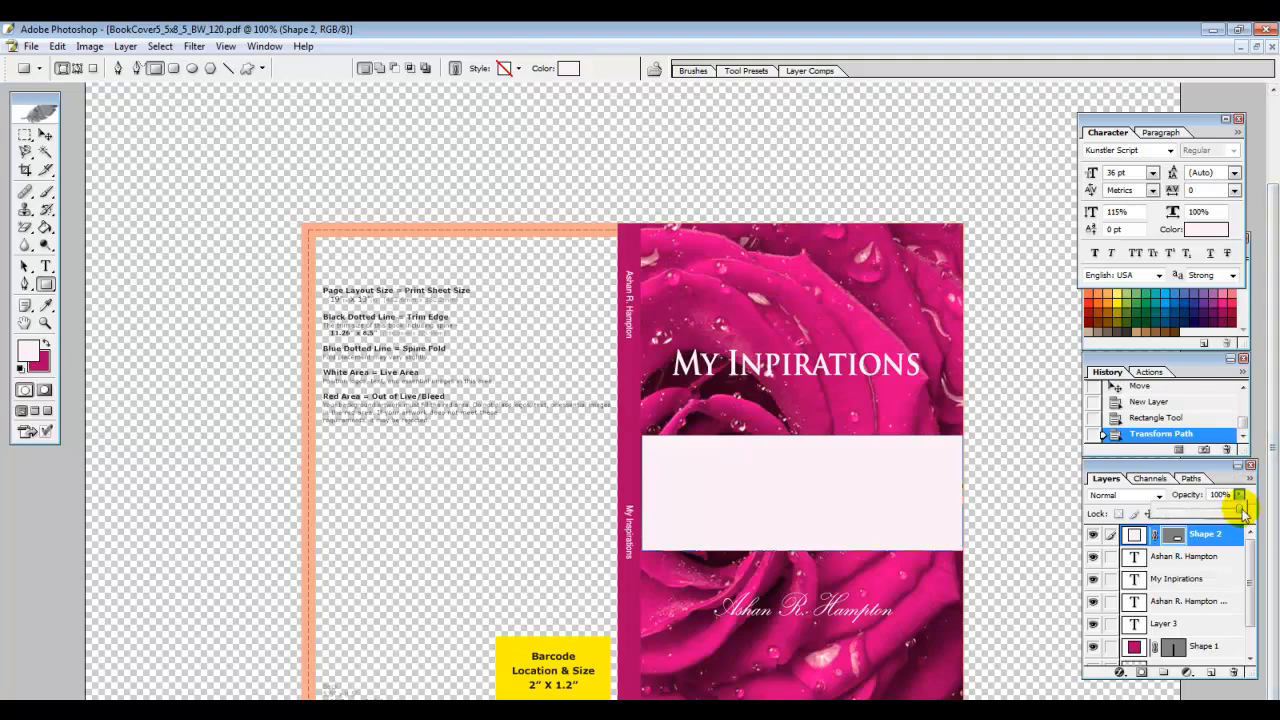
Set Shape 2 to 82% opacity and 91% fill, then move it down over the author name
mouse_move(1241, 511)
mouse_down()
mouse_move(1216, 507)
mouse_move(1229, 512)
mouse_up()
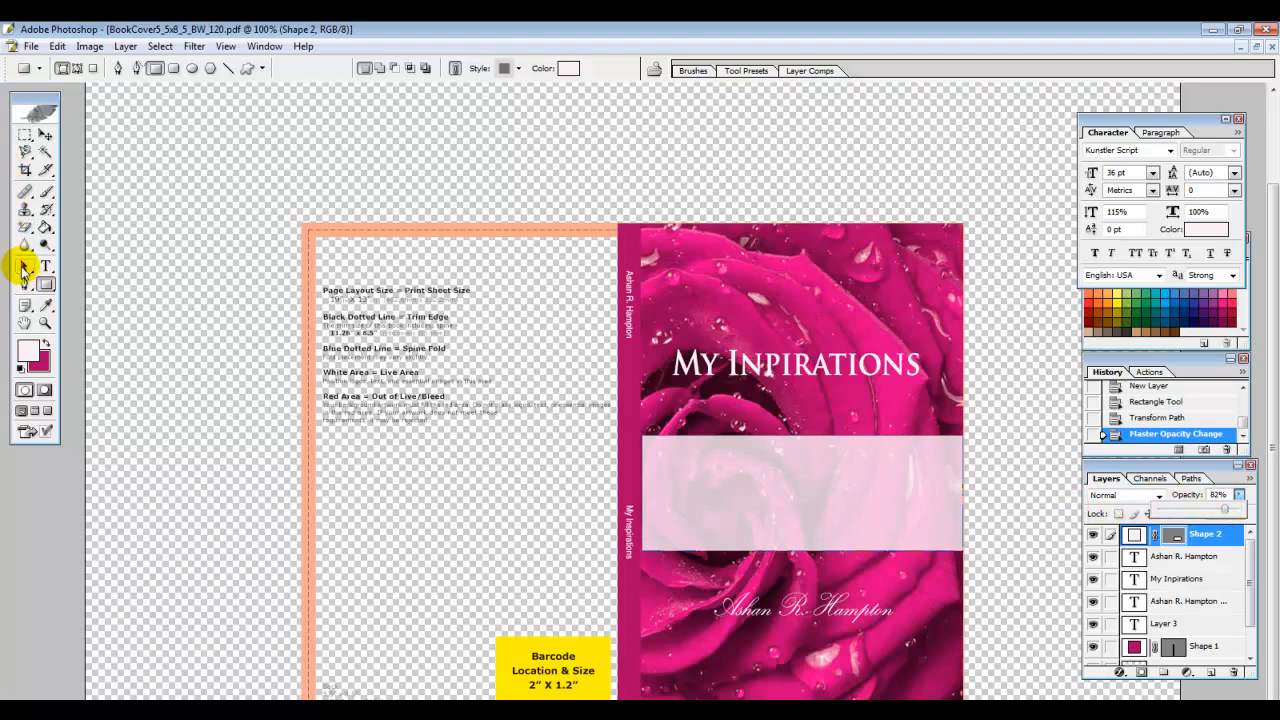
click(22, 265)
click(1242, 513)
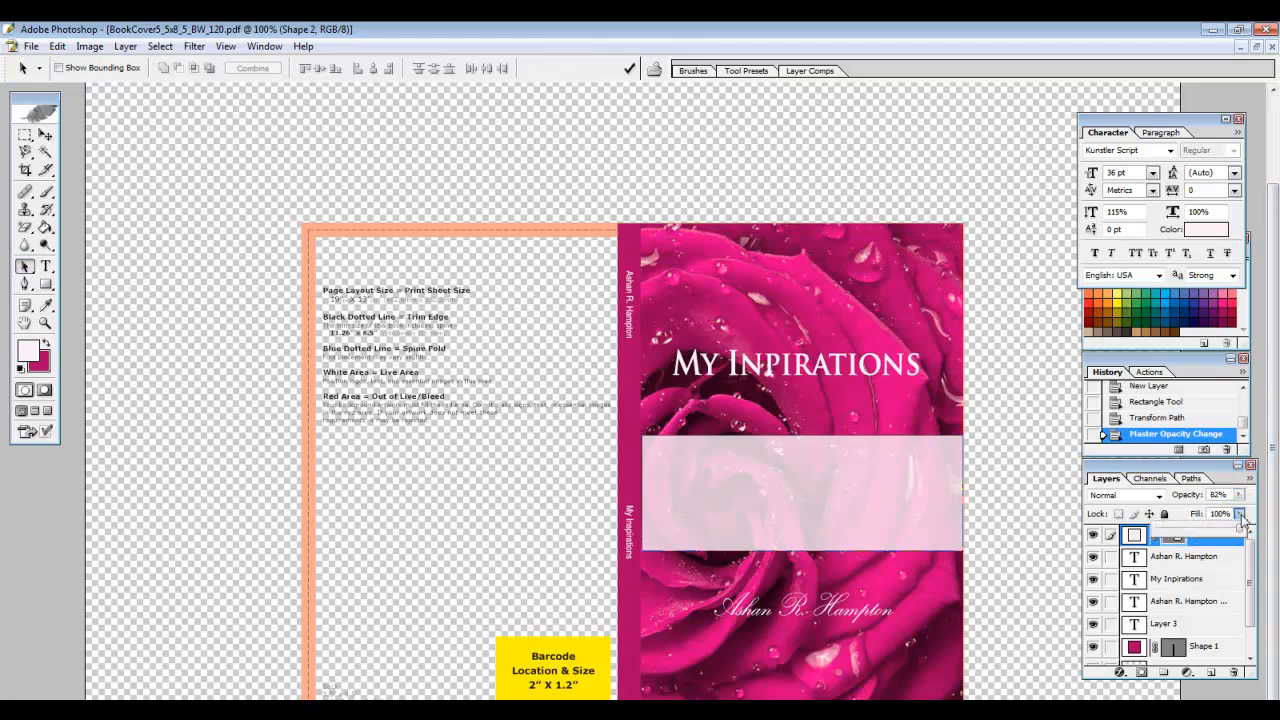
drag(1241, 530, 1237, 532)
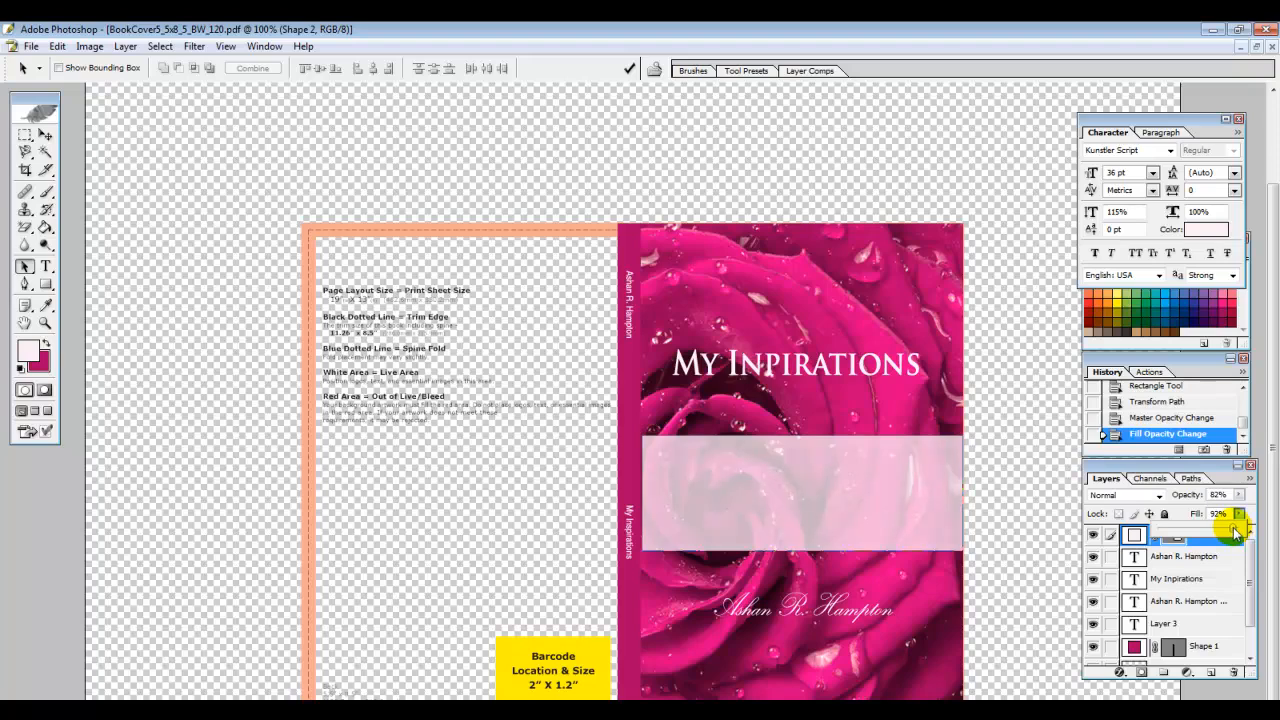
click(45, 134)
drag(811, 481, 815, 590)
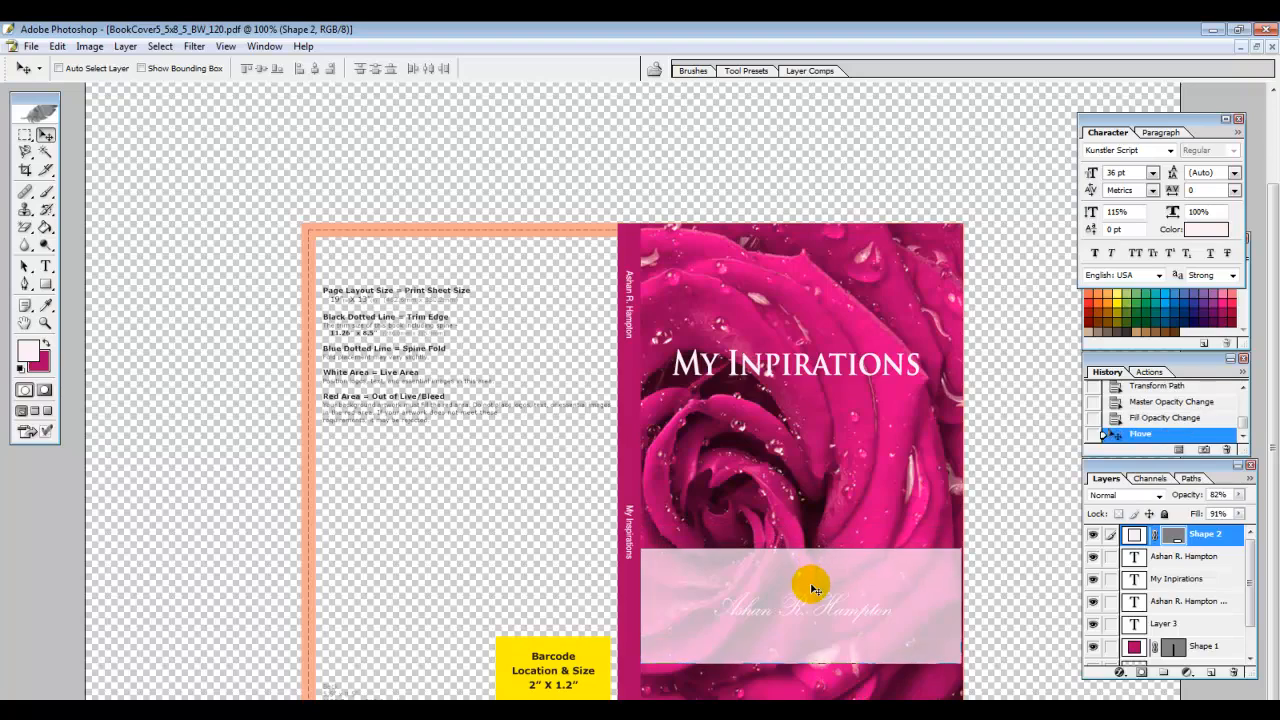
Make the author name black at 48 pt and move its layer above Shape 2
double_click(1135, 560)
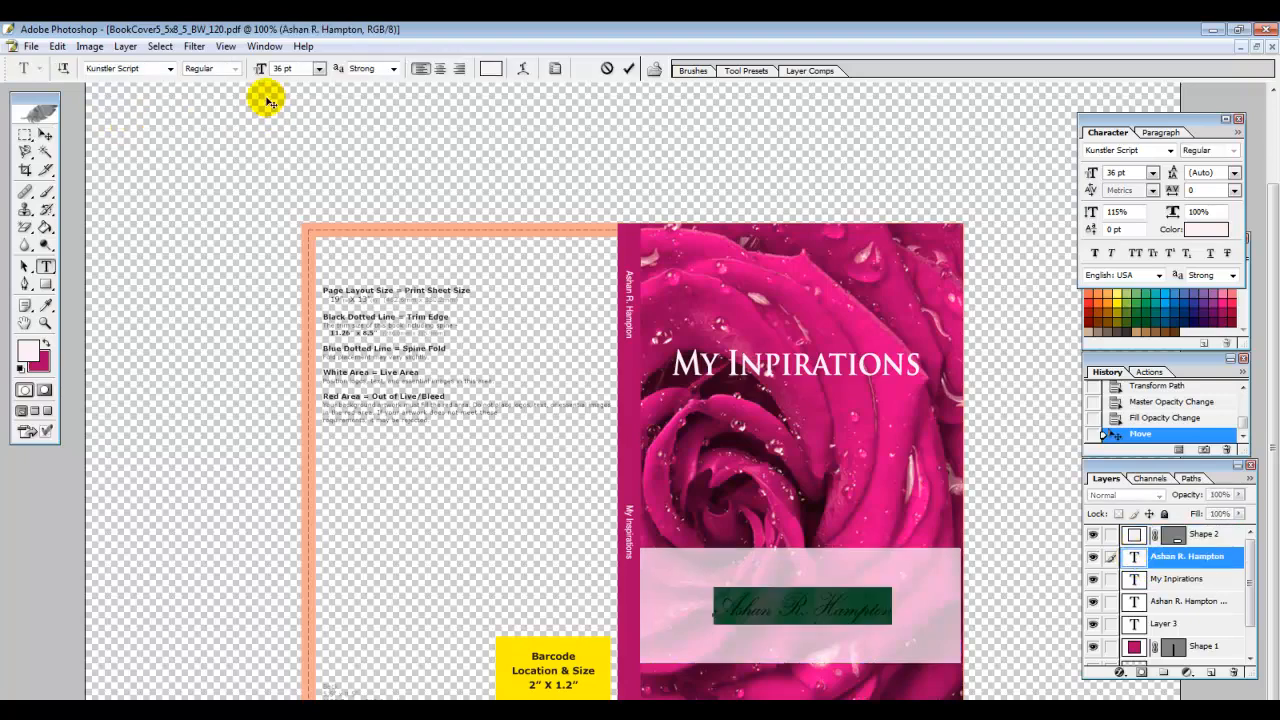
click(490, 68)
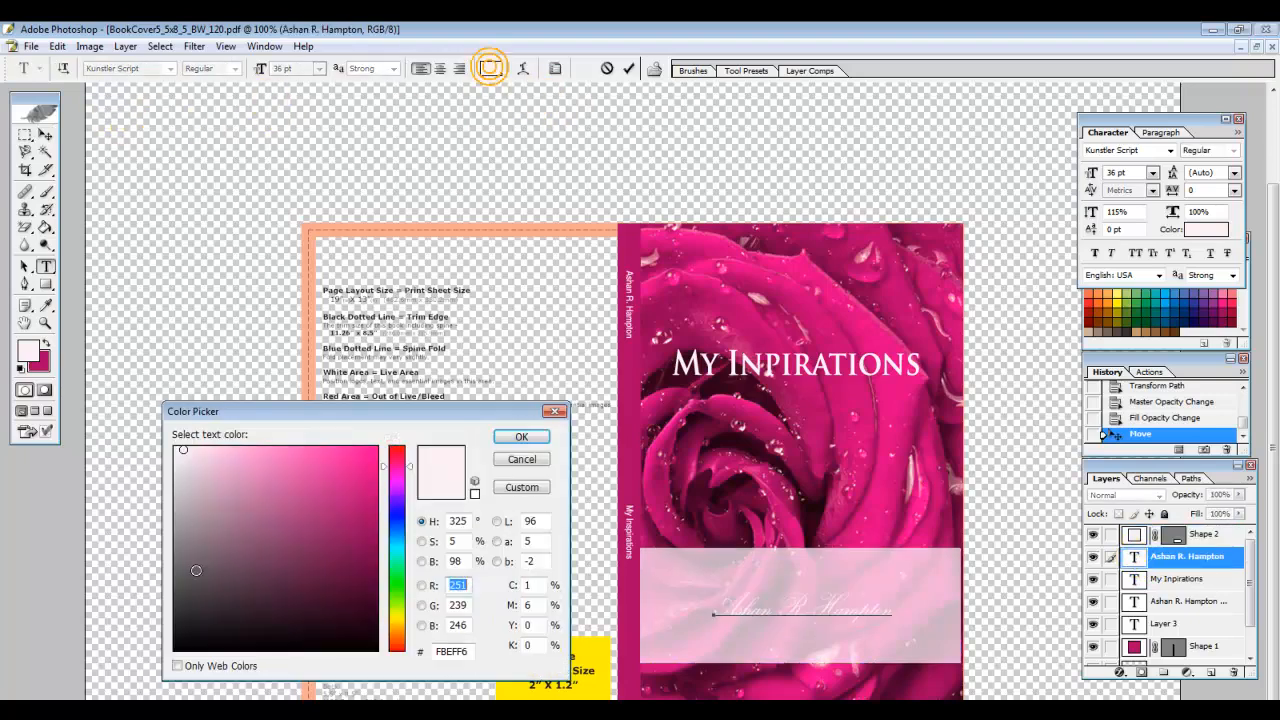
click(375, 648)
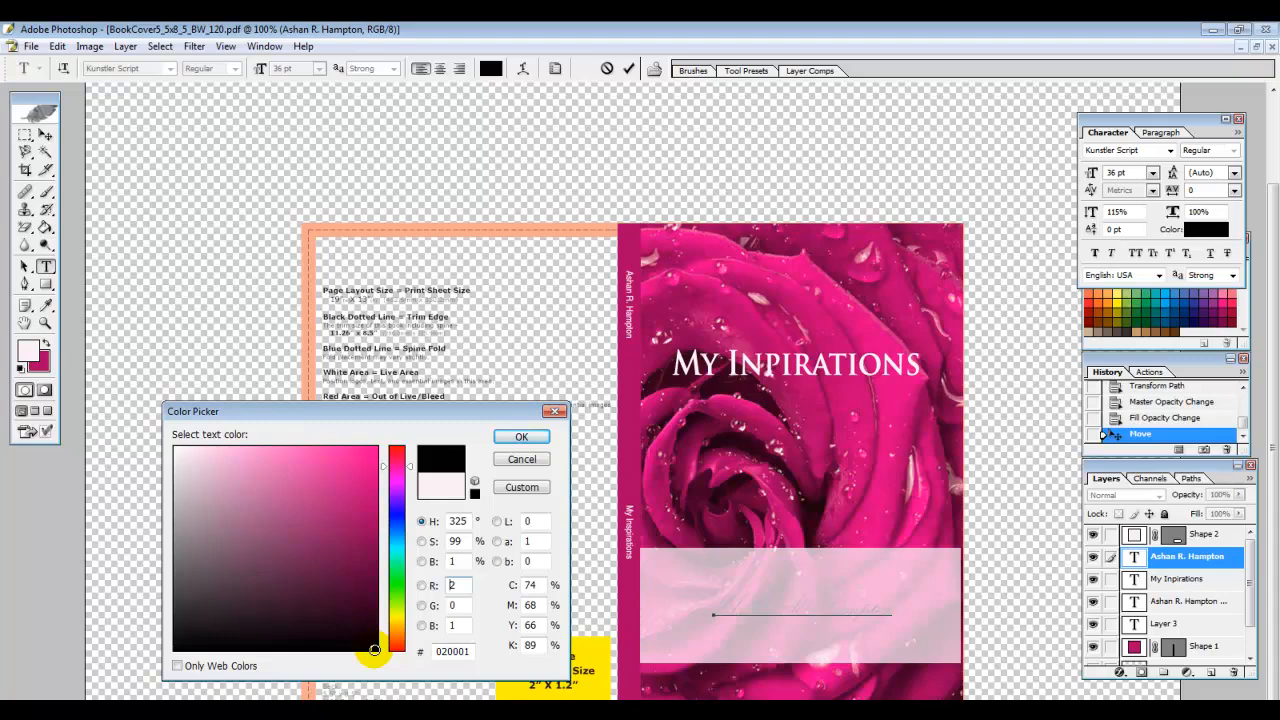
key(Return)
click(318, 68)
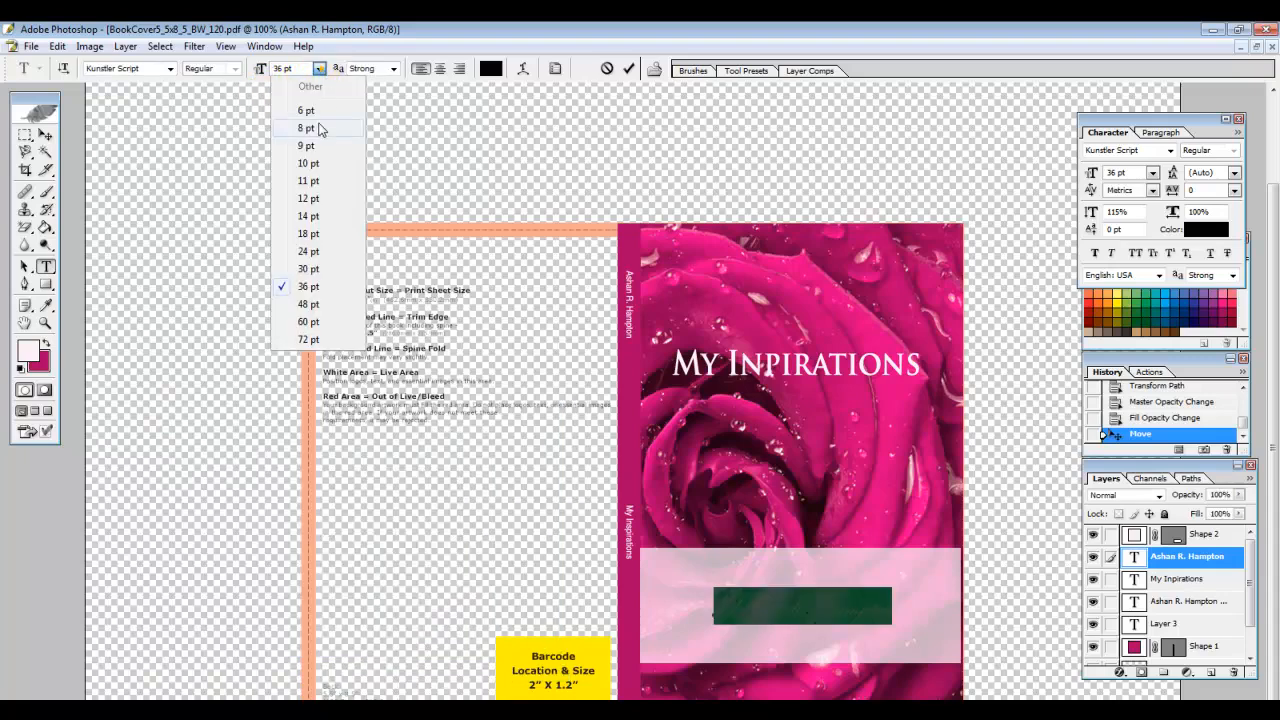
click(305, 304)
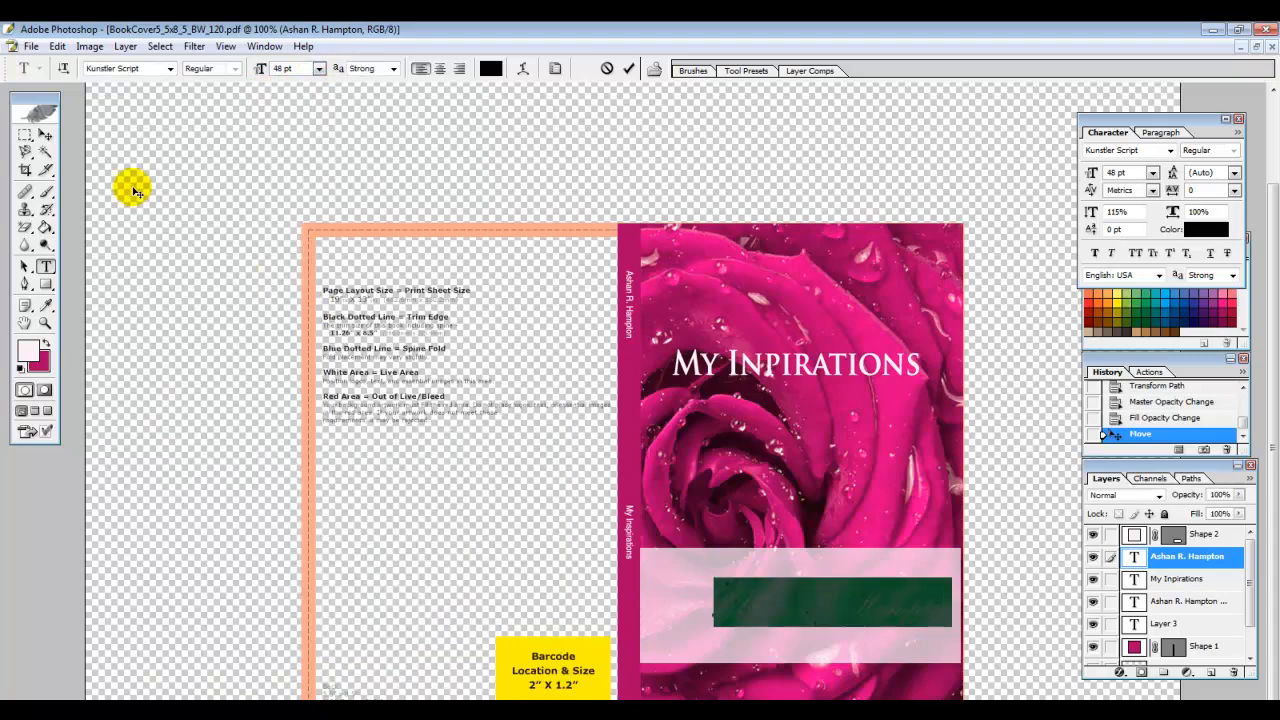
click(45, 134)
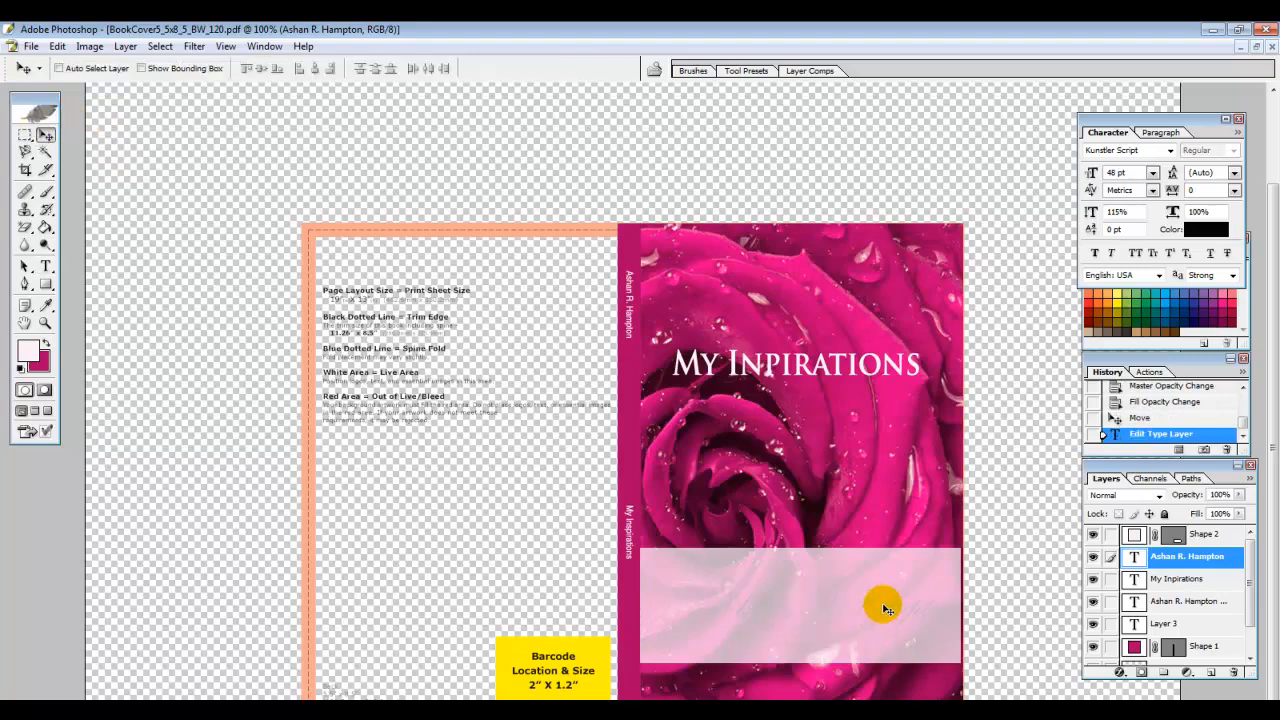
drag(858, 607, 862, 608)
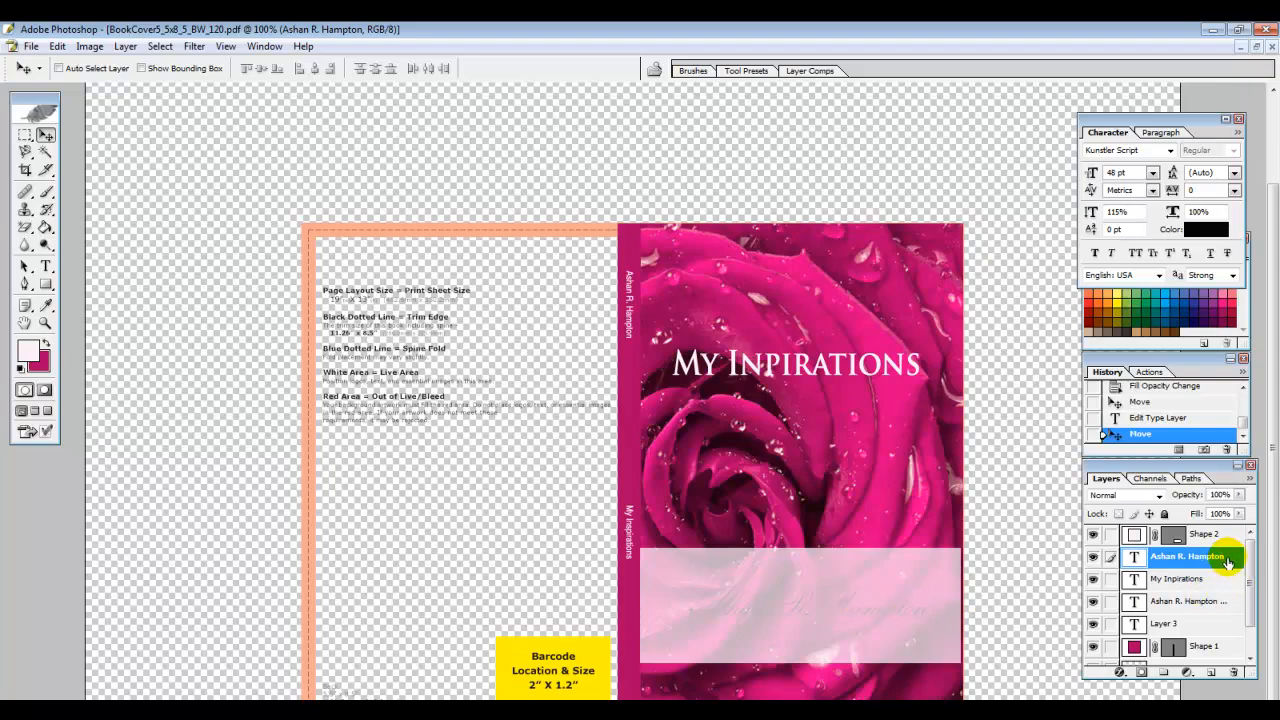
drag(1228, 562, 1232, 537)
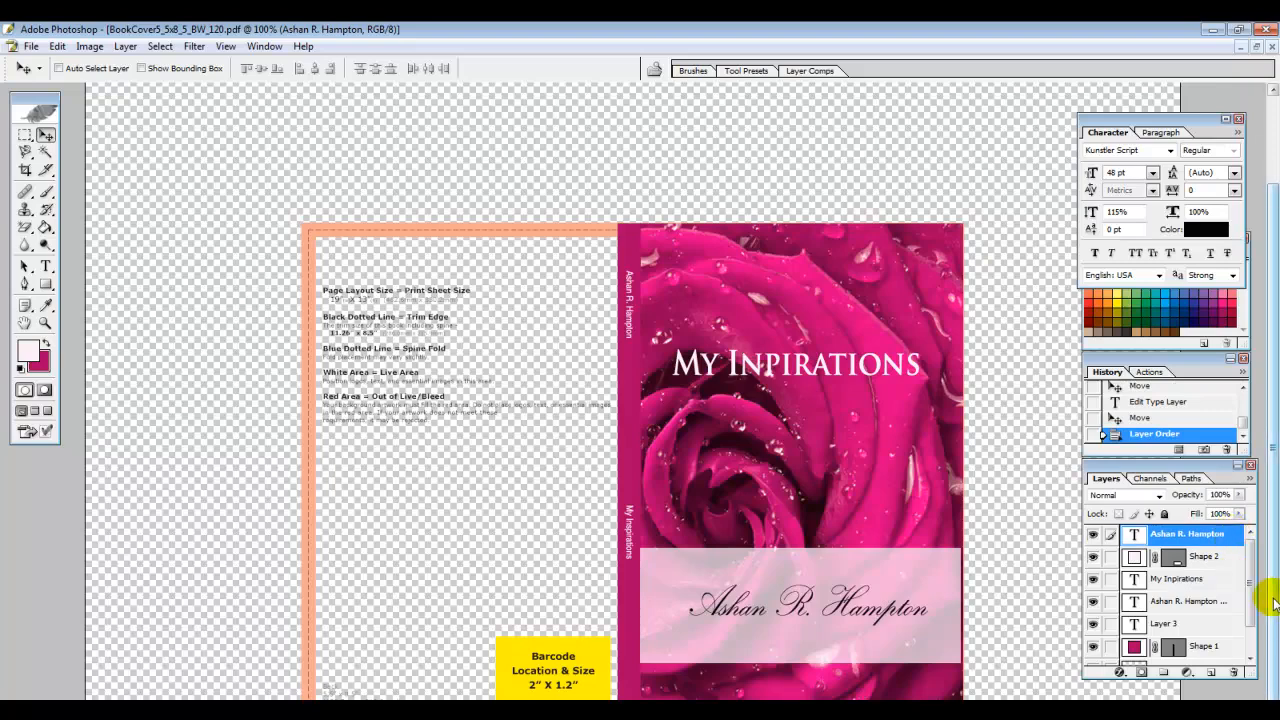
Sample the rose's deep pink with the Eyedropper
click(24, 268)
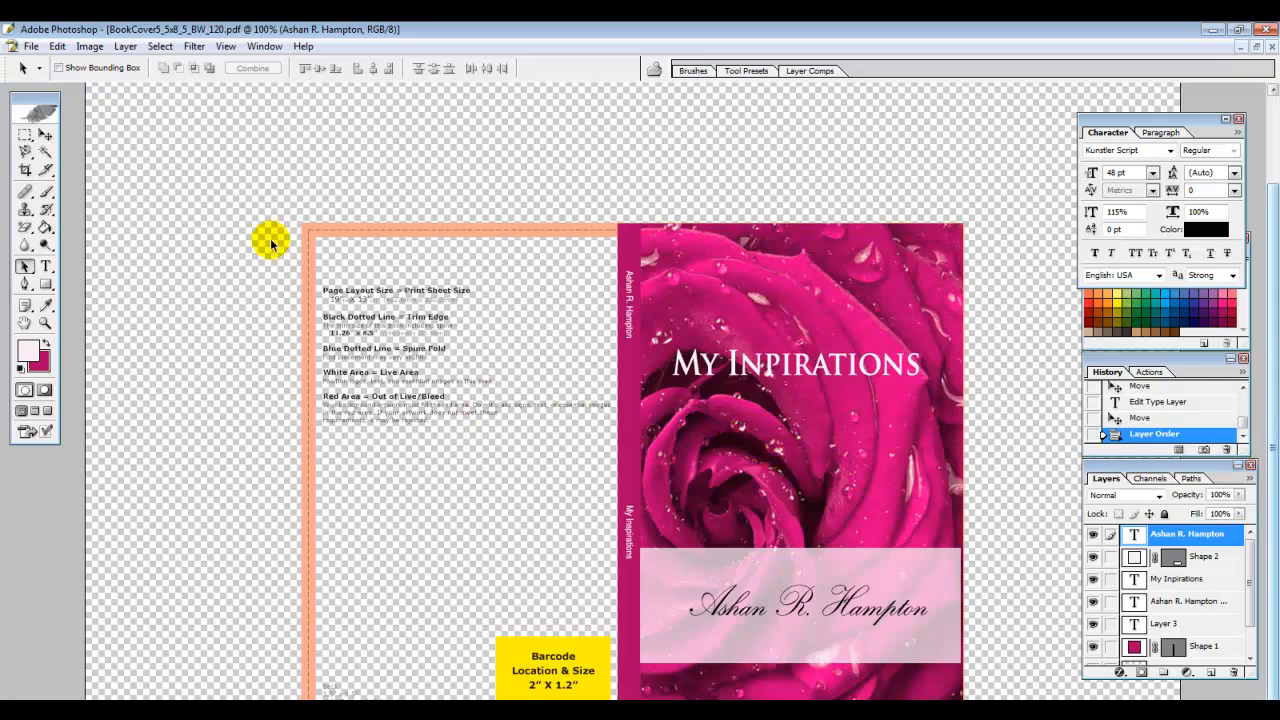
click(46, 308)
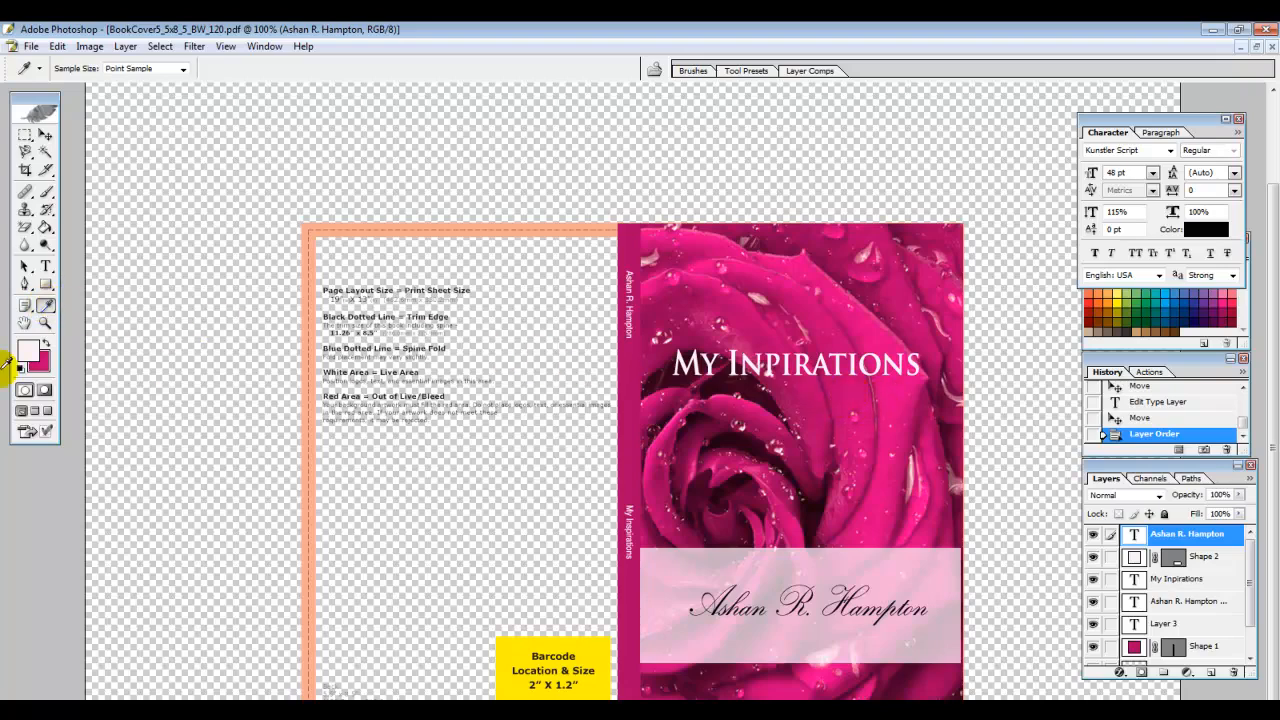
click(714, 433)
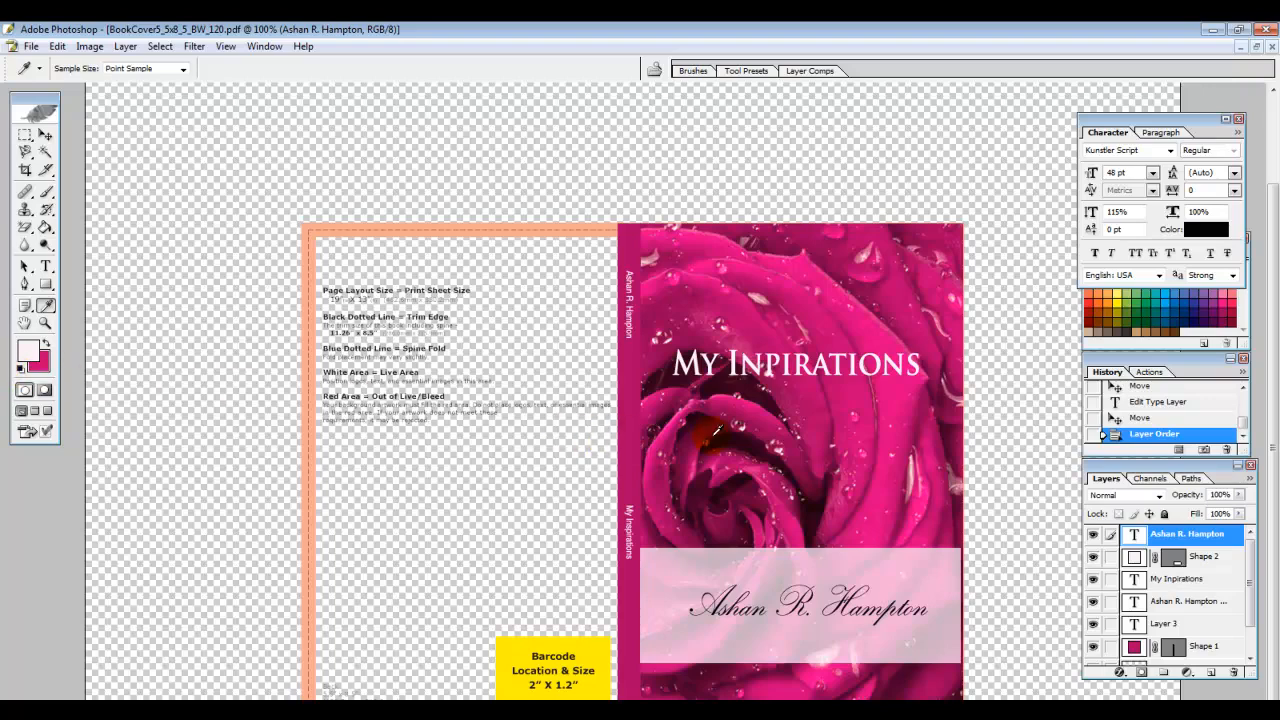
Copy hex C70173 from the colour picker and paste it in as the foreground colour
click(37, 362)
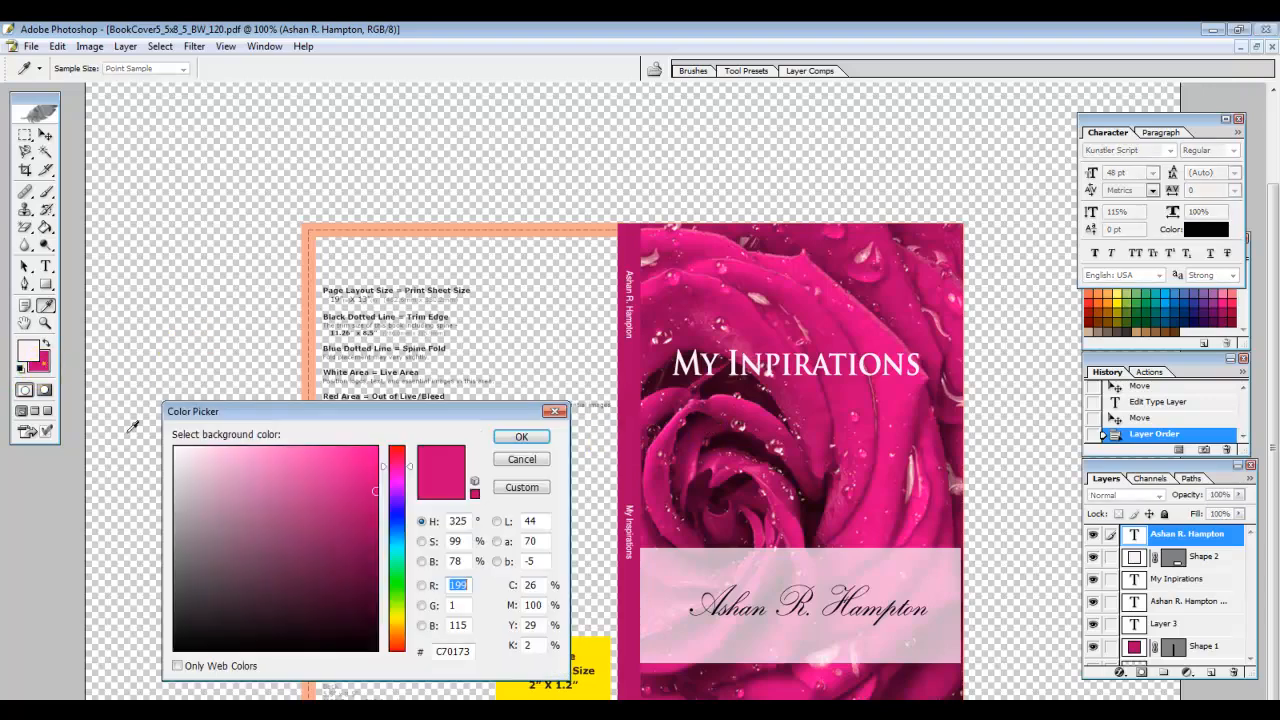
double_click(445, 651)
key(ctrl+c)
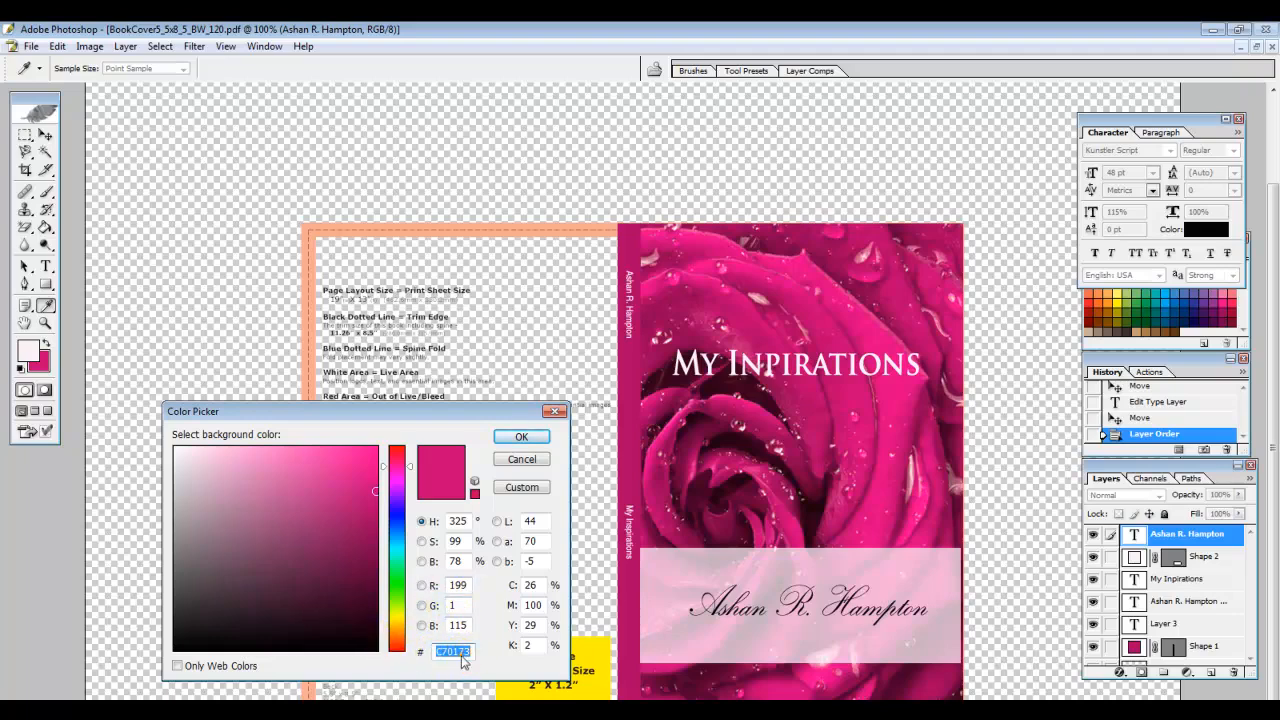
right_click(462, 652)
click(499, 500)
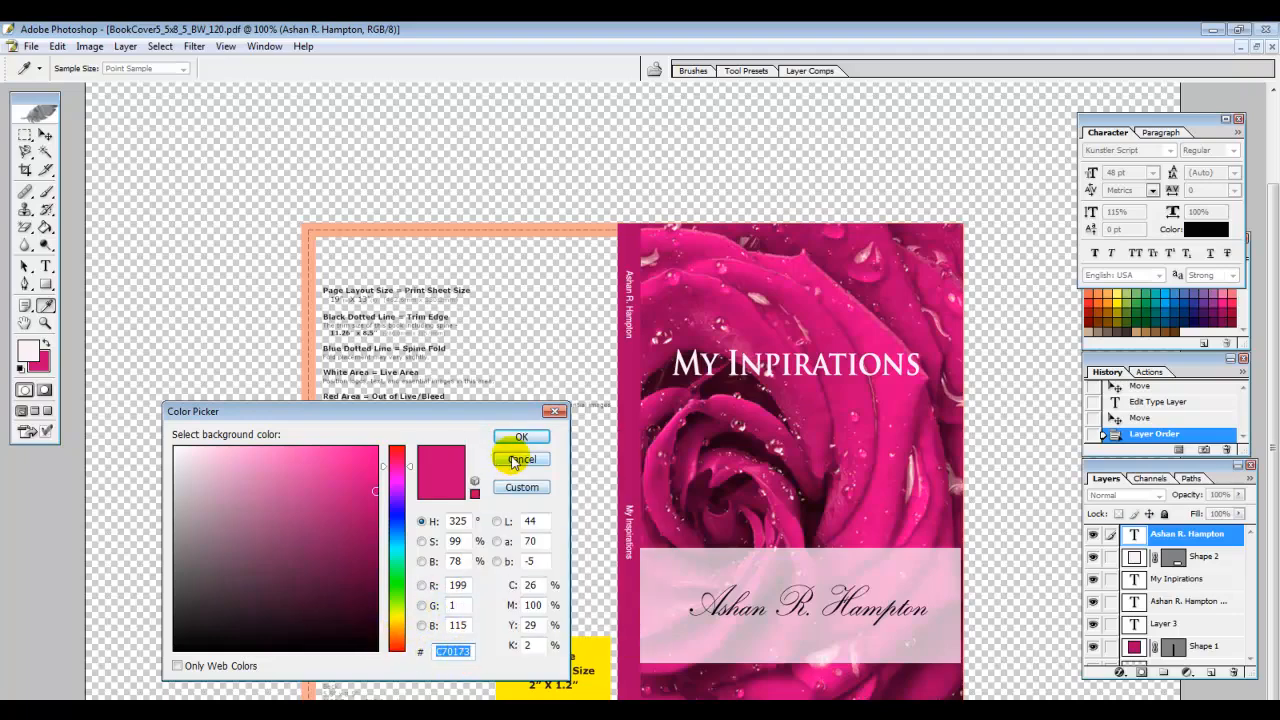
click(520, 440)
click(26, 352)
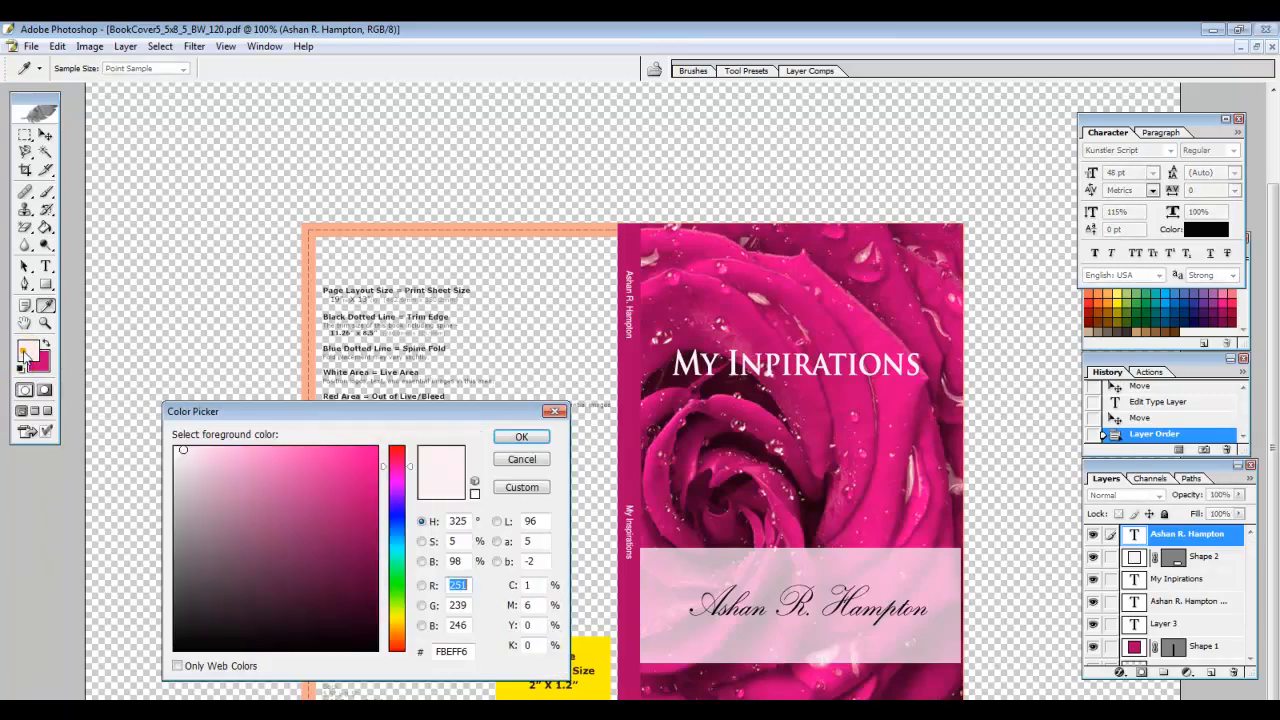
click(466, 654)
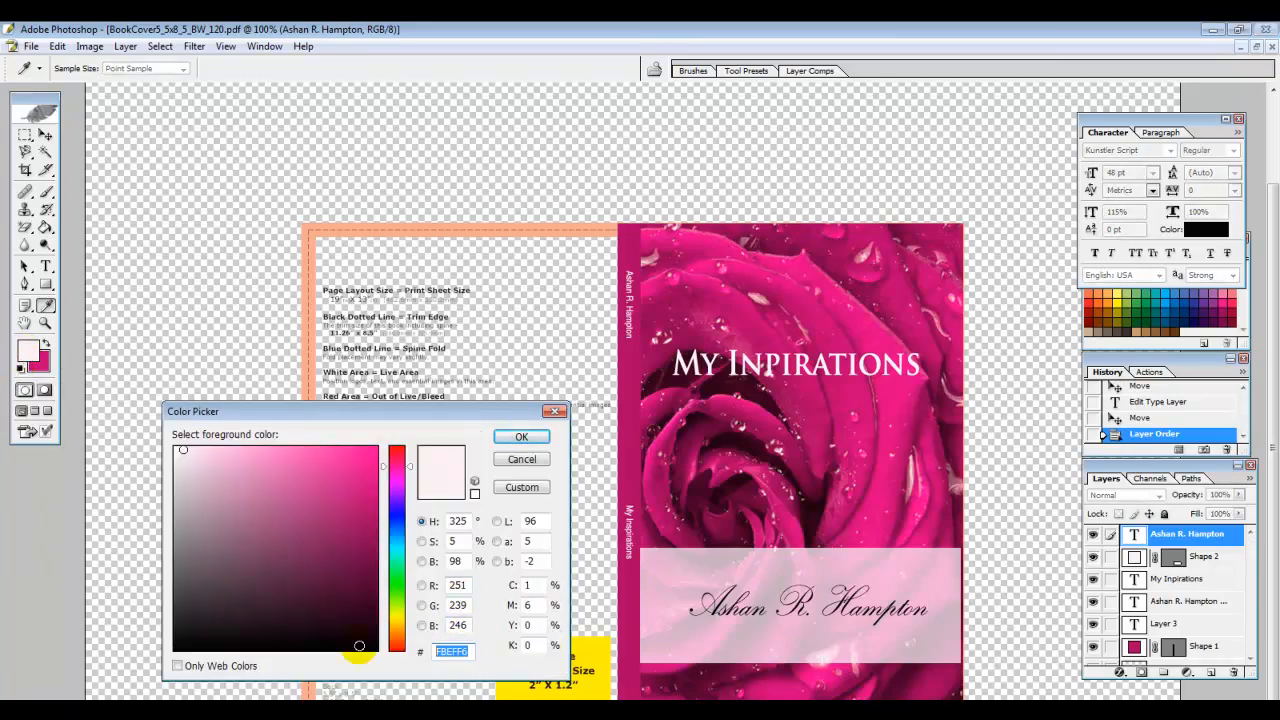
key(ctrl+v)
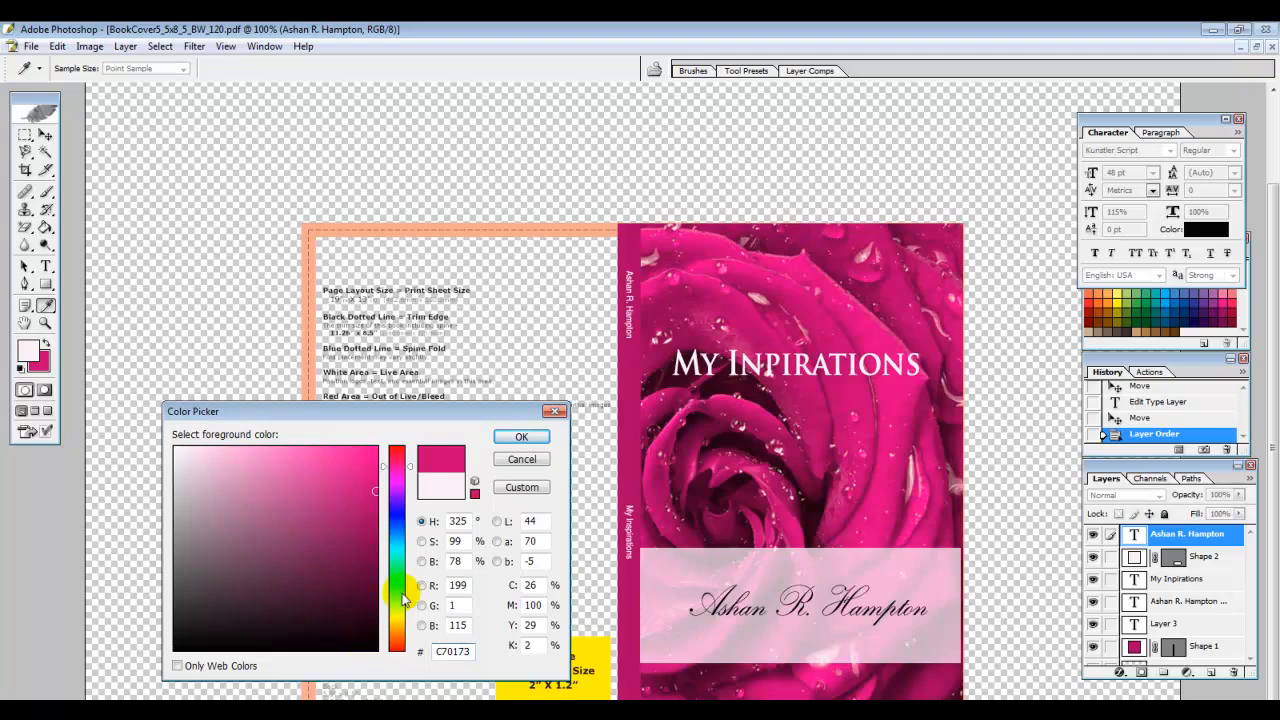
click(521, 438)
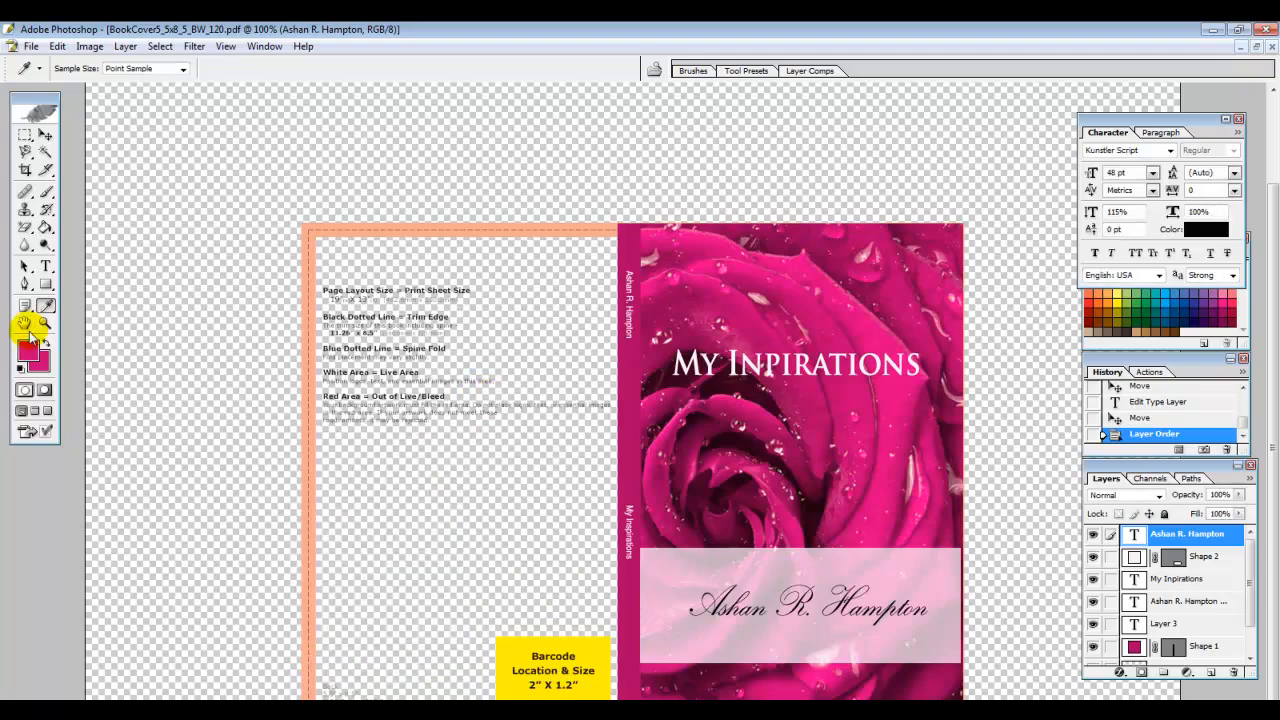
click(45, 284)
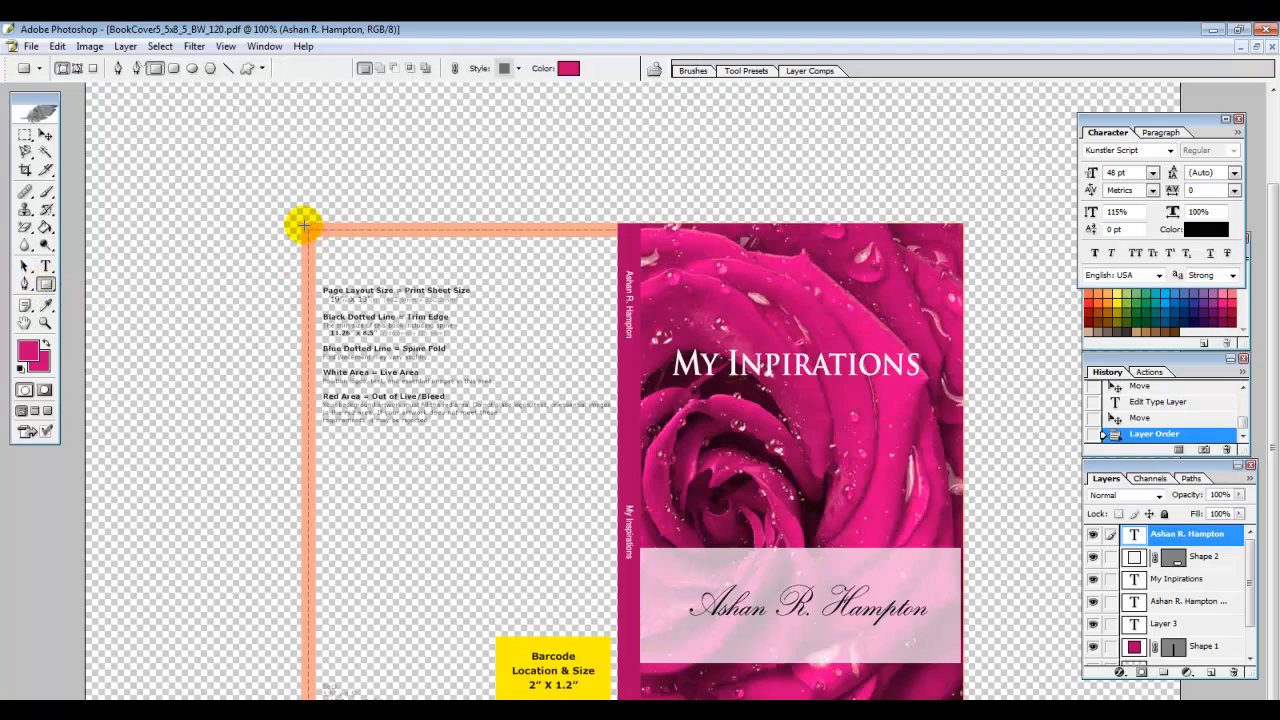
Draw deep pink Shape 3 over the entire back cover and raise its opacity to 100%
drag(300, 224, 618, 700)
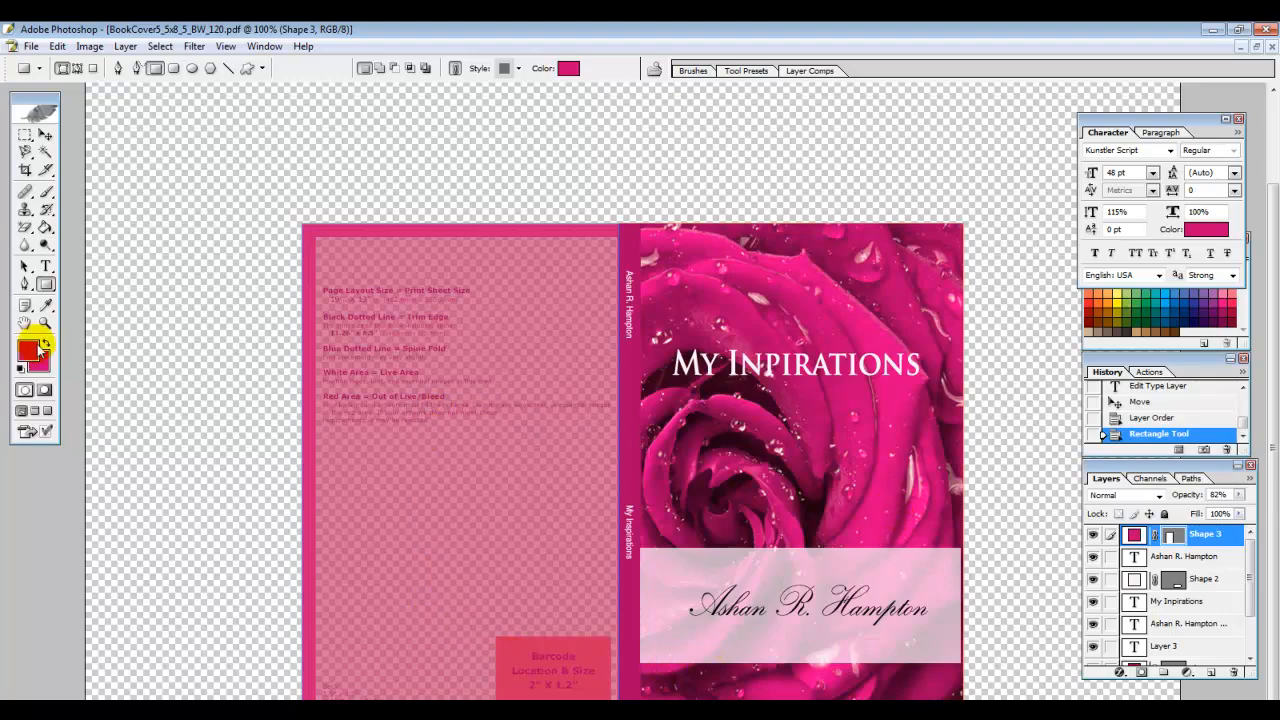
click(24, 266)
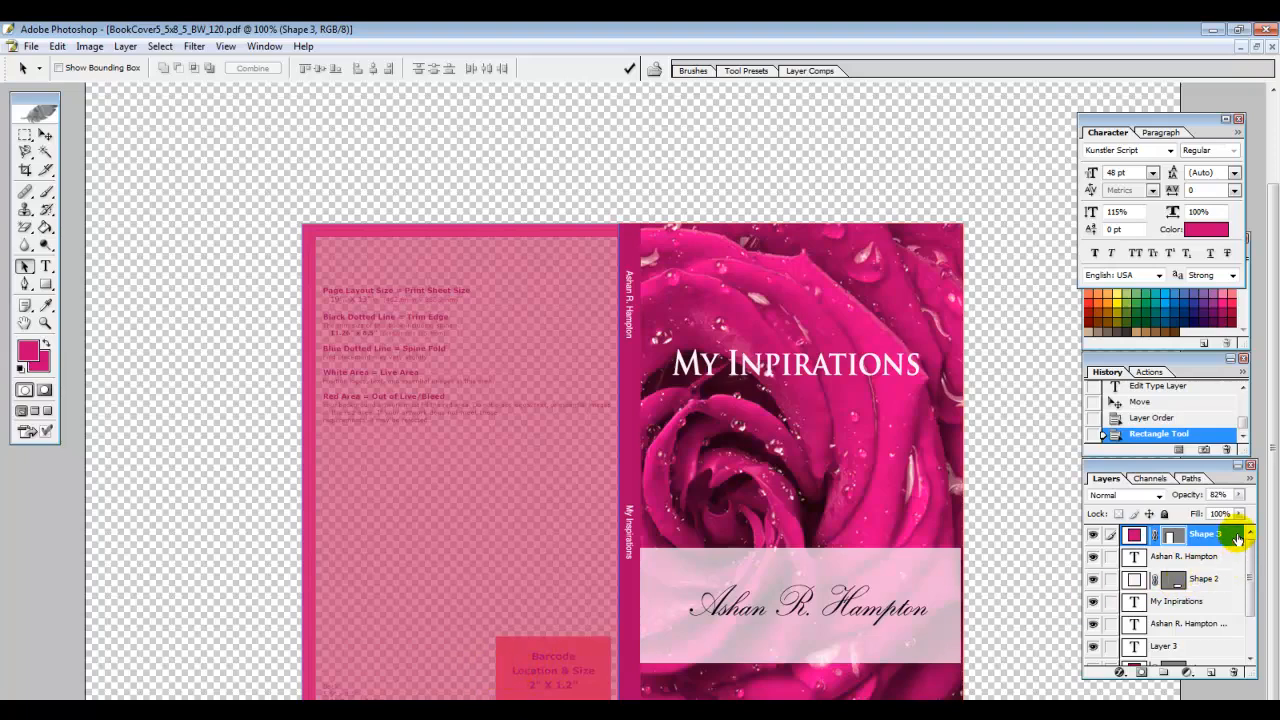
click(1240, 495)
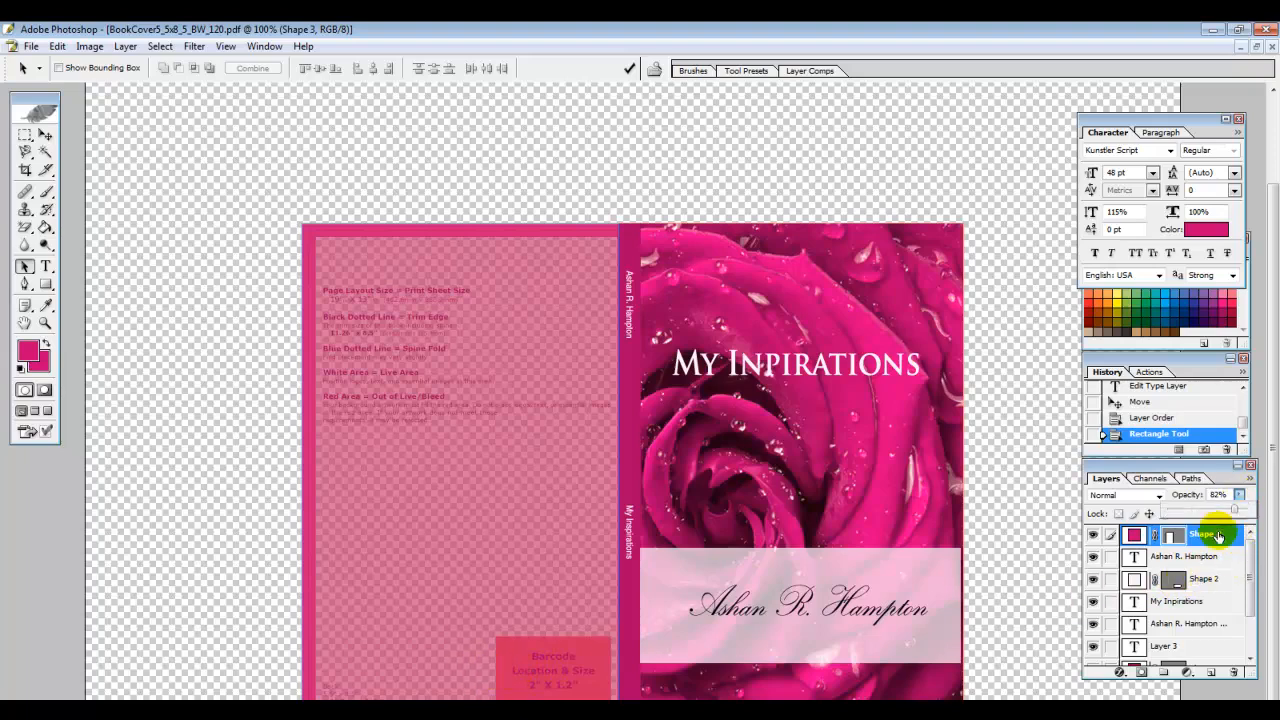
drag(1238, 512, 1251, 512)
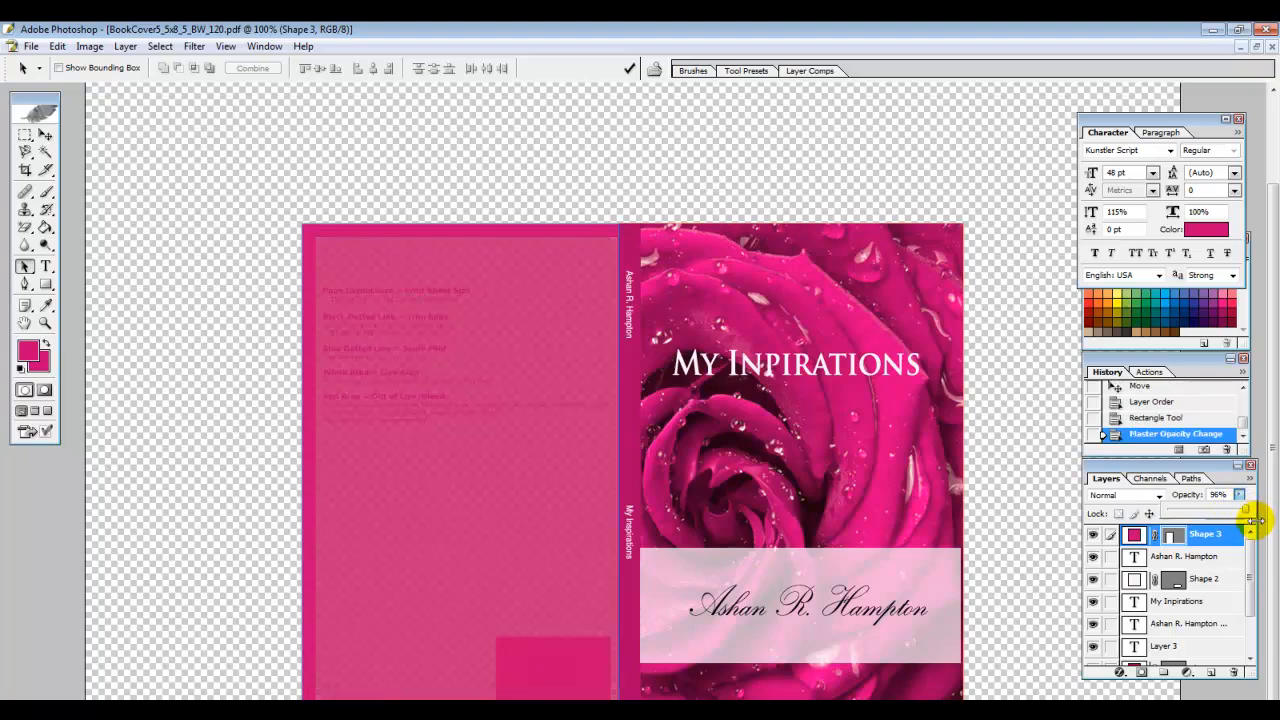
drag(1248, 512, 1260, 512)
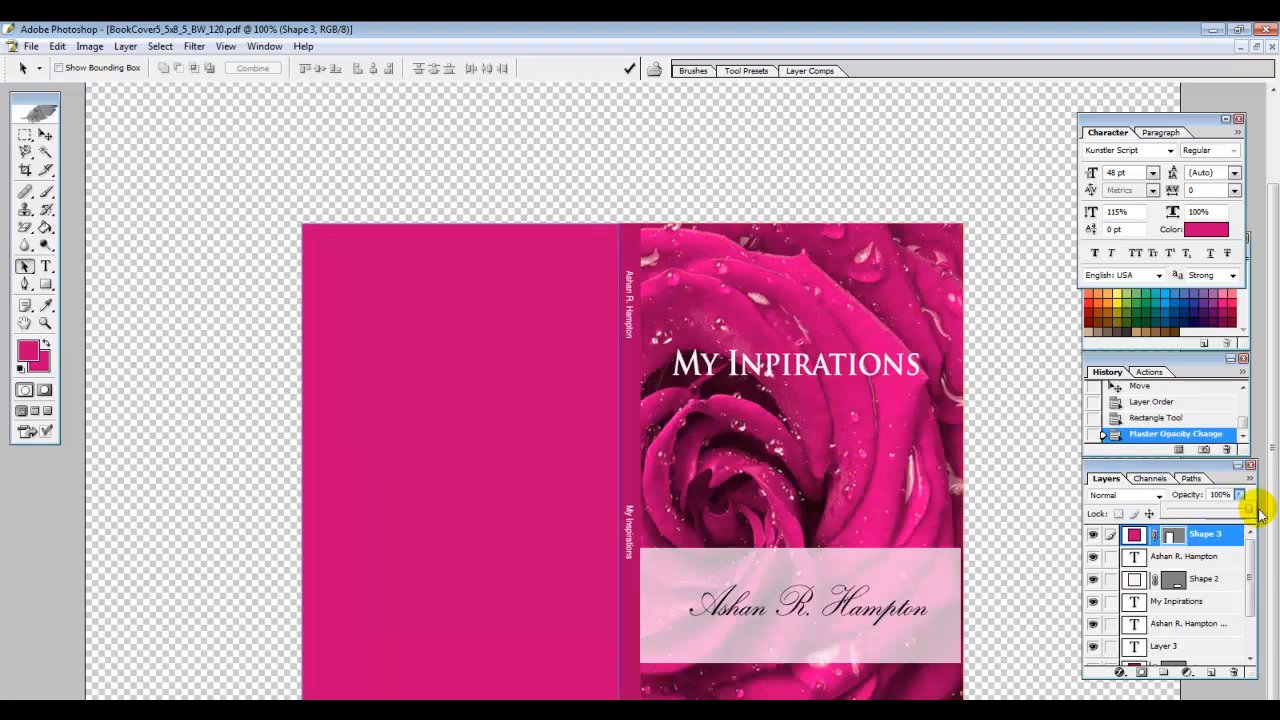
click(1190, 557)
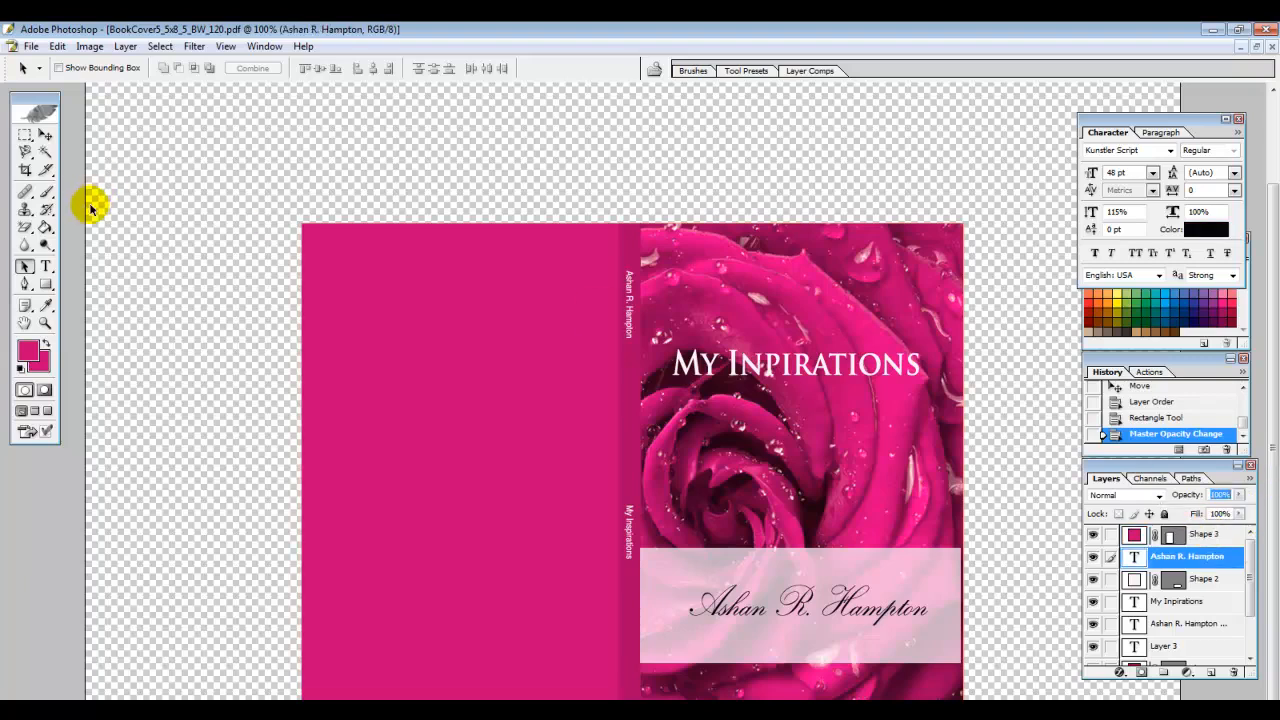
Add an 'About the Book' heading at the back cover's top and stack it above Shape 3
click(46, 268)
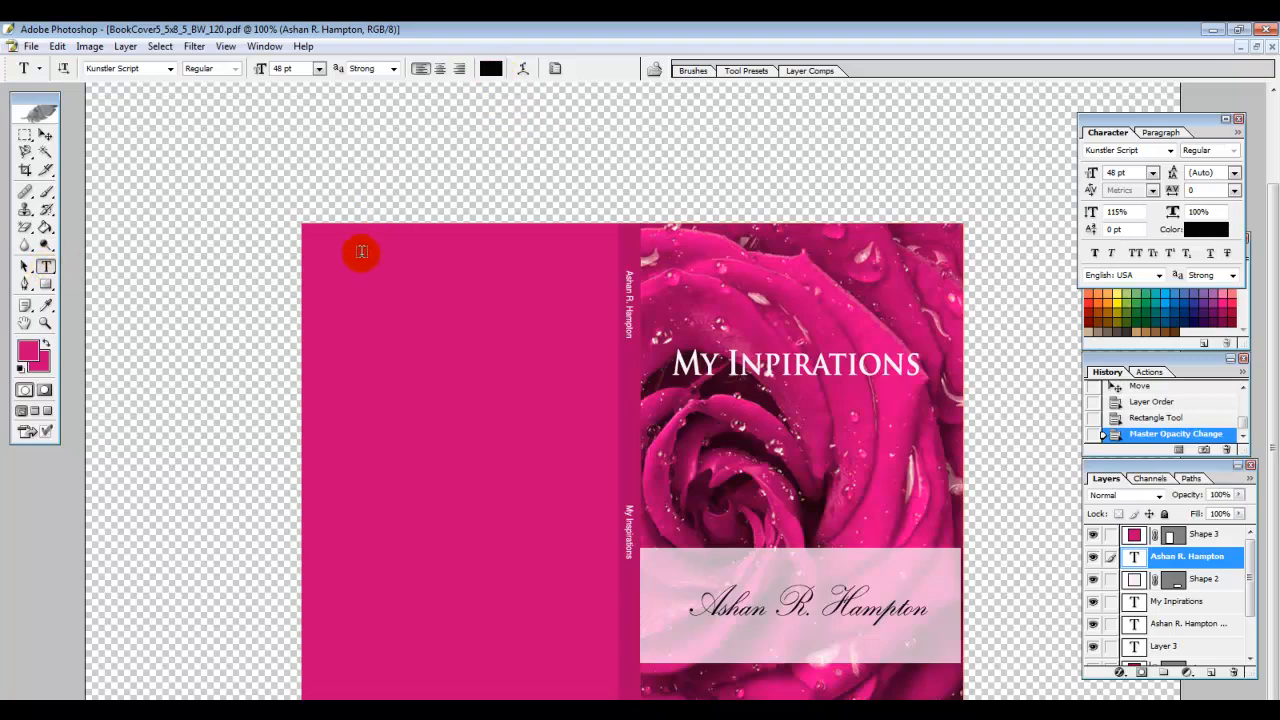
click(350, 294)
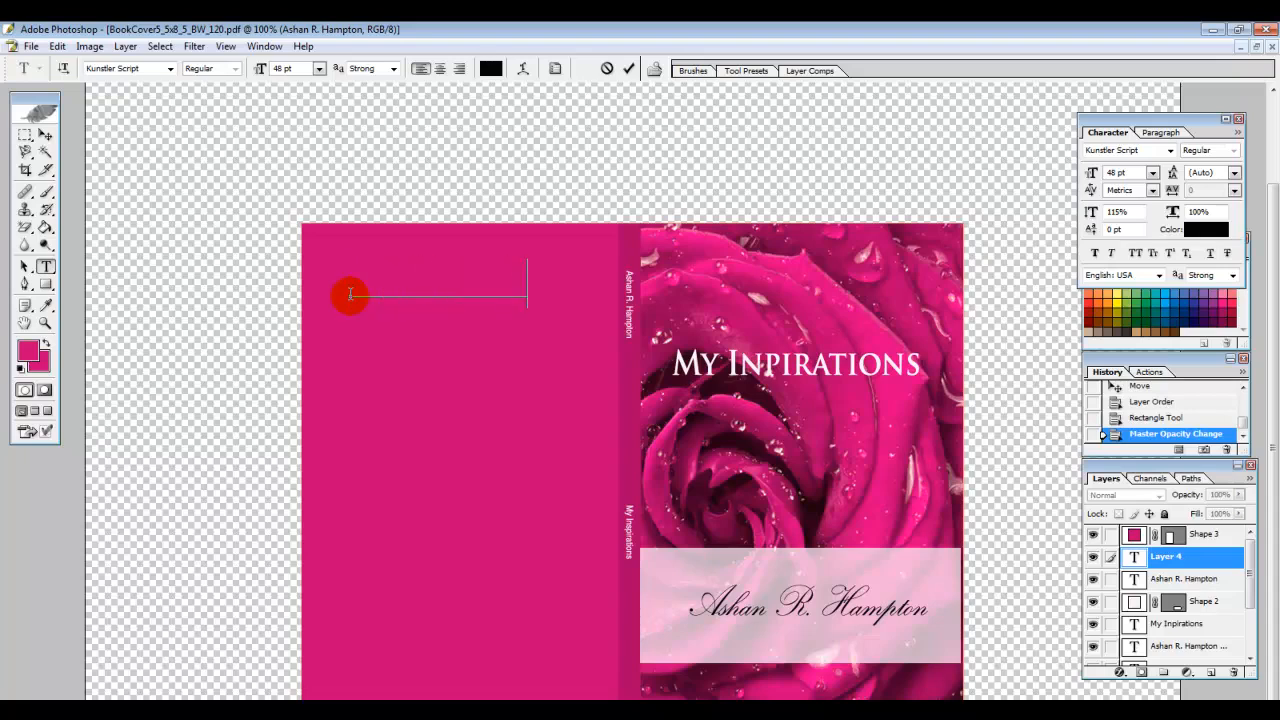
click(24, 266)
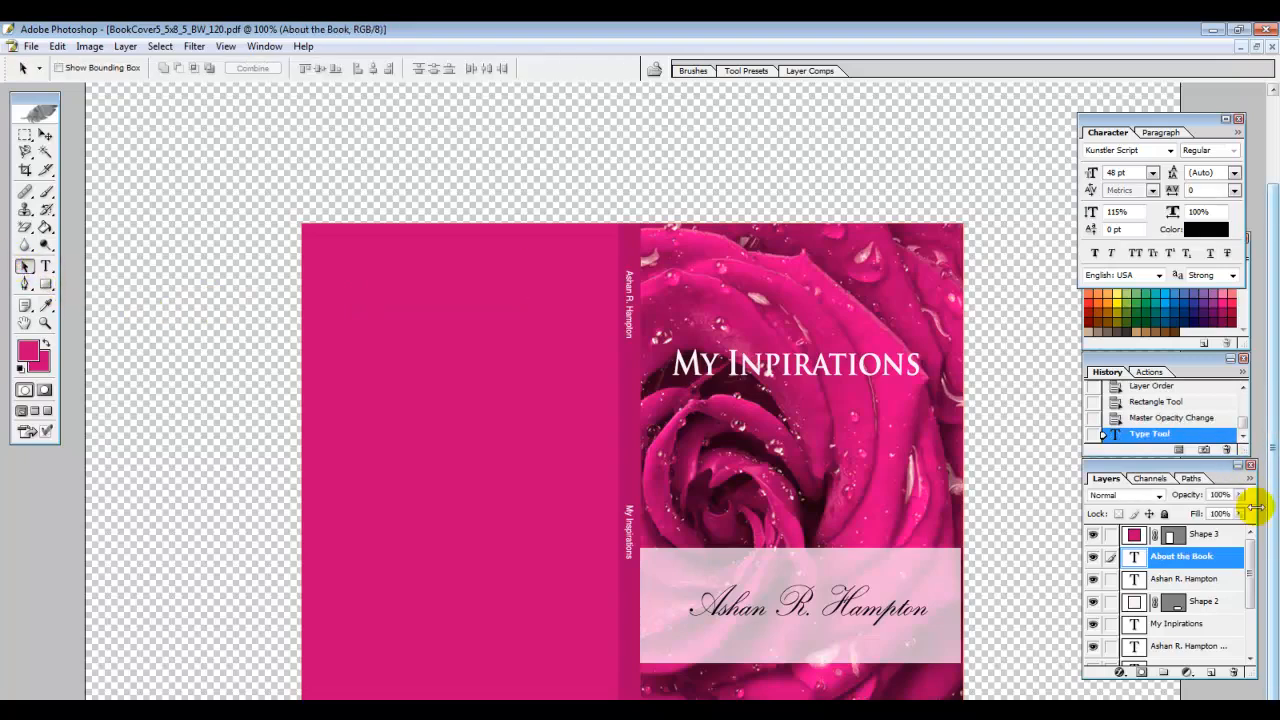
mouse_move(1228, 568)
mouse_down()
mouse_move(1229, 529)
mouse_move(1234, 551)
mouse_up()
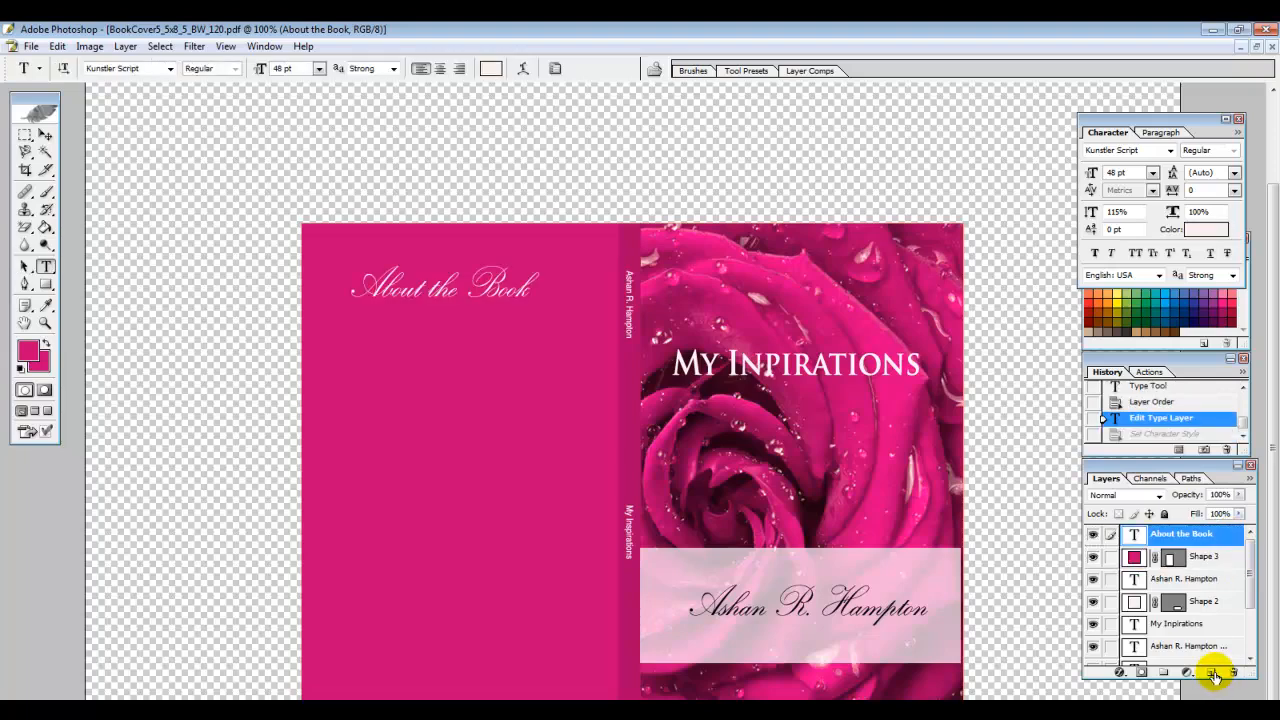
Paste the about-the-book blurb as a text block below the heading
click(1214, 676)
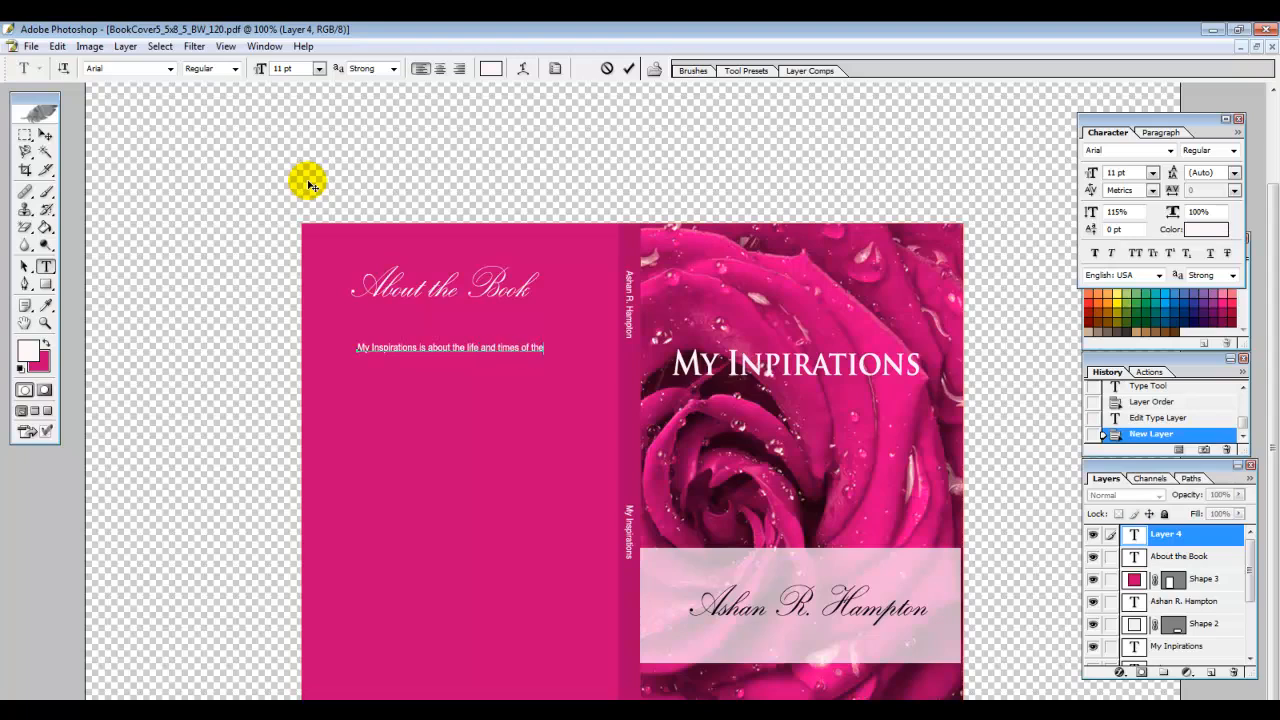
text(author. The highs and lows of life that everyone can relate to and suffer through)
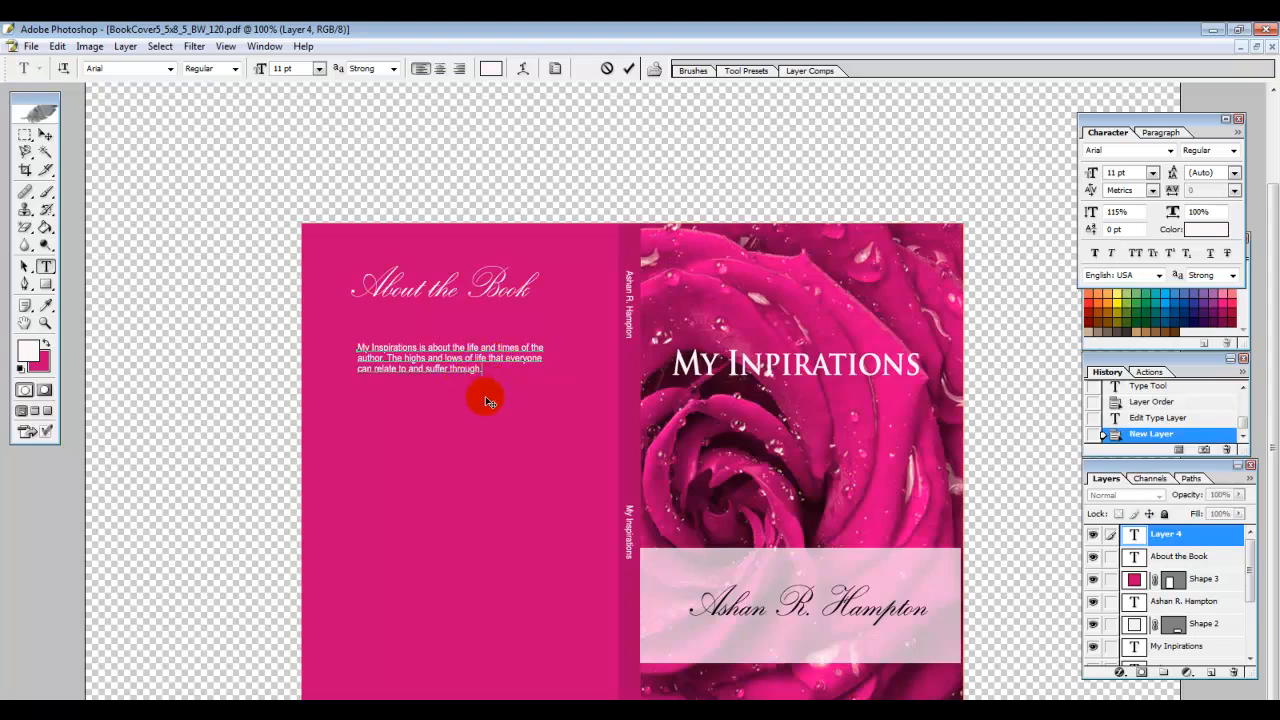
click(24, 267)
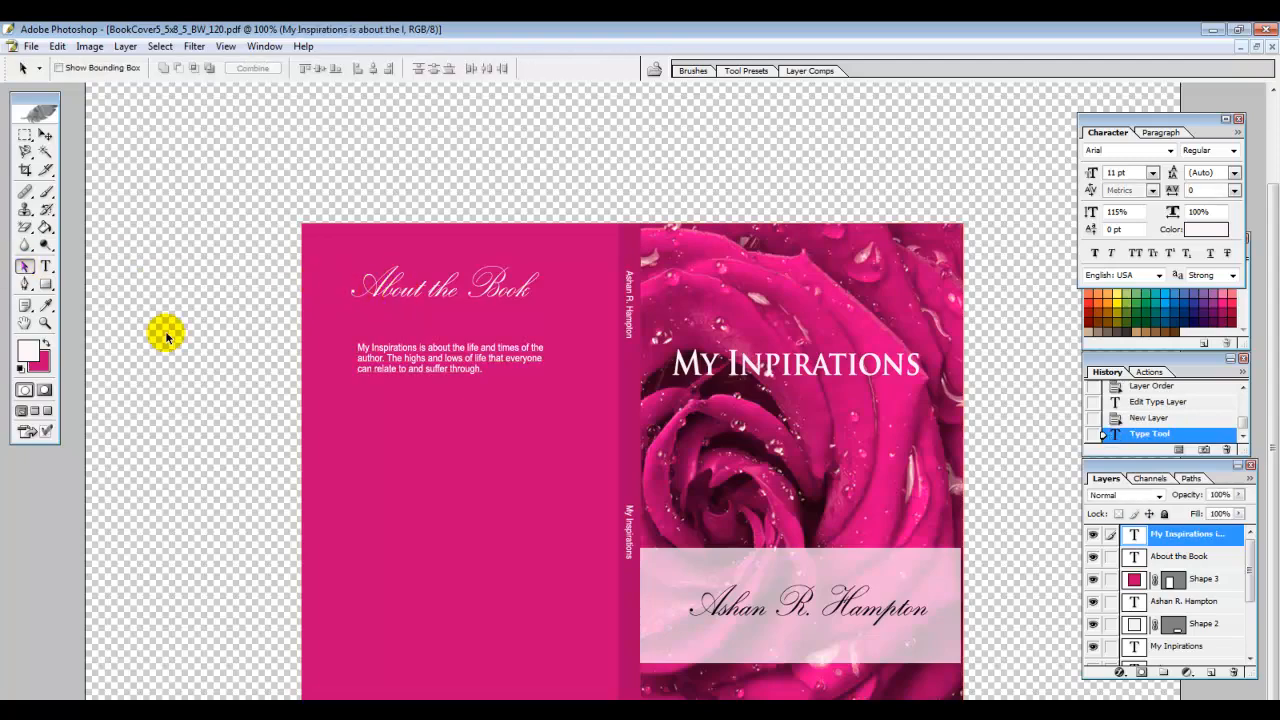
Add the About the Author section and make its bio text black
key(t)
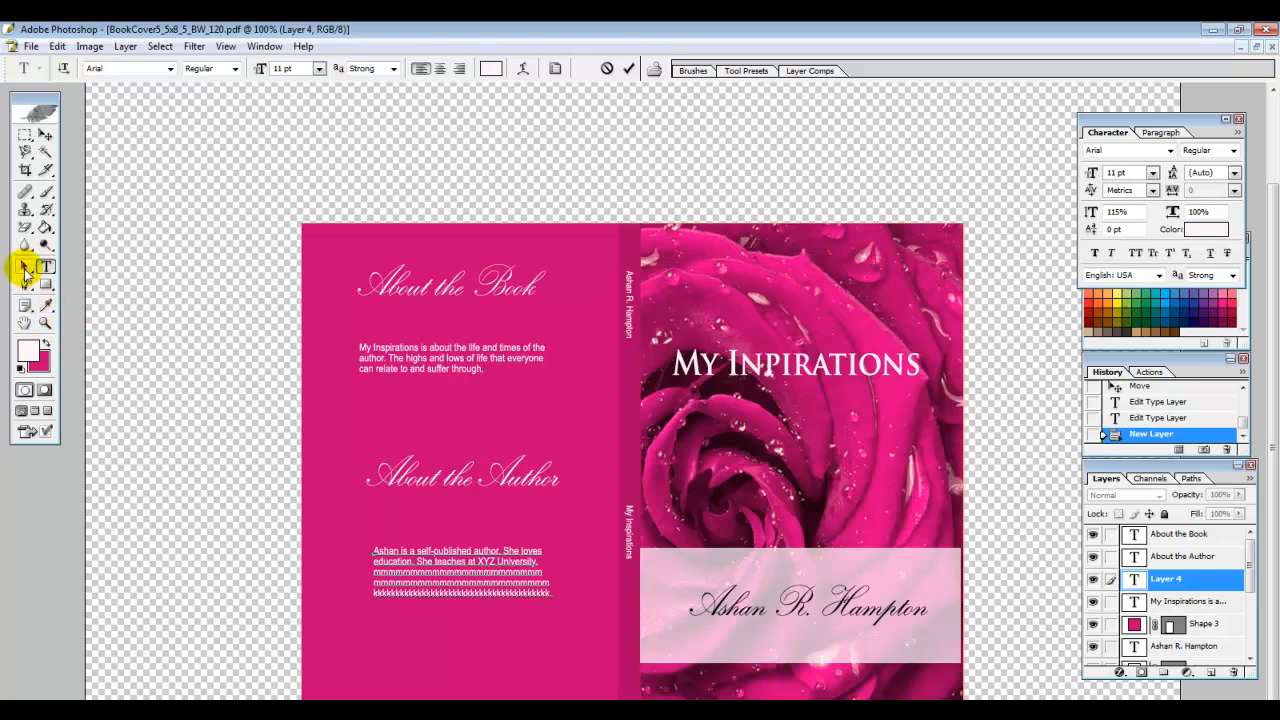
click(24, 267)
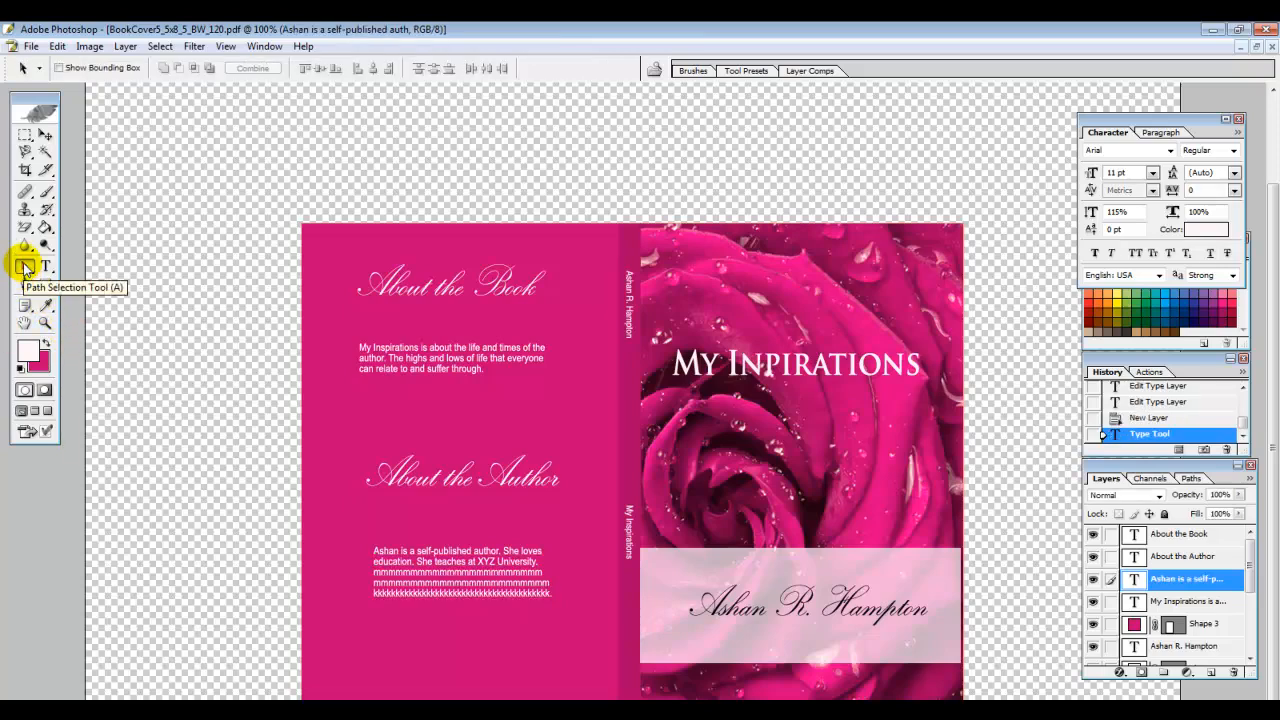
click(176, 647)
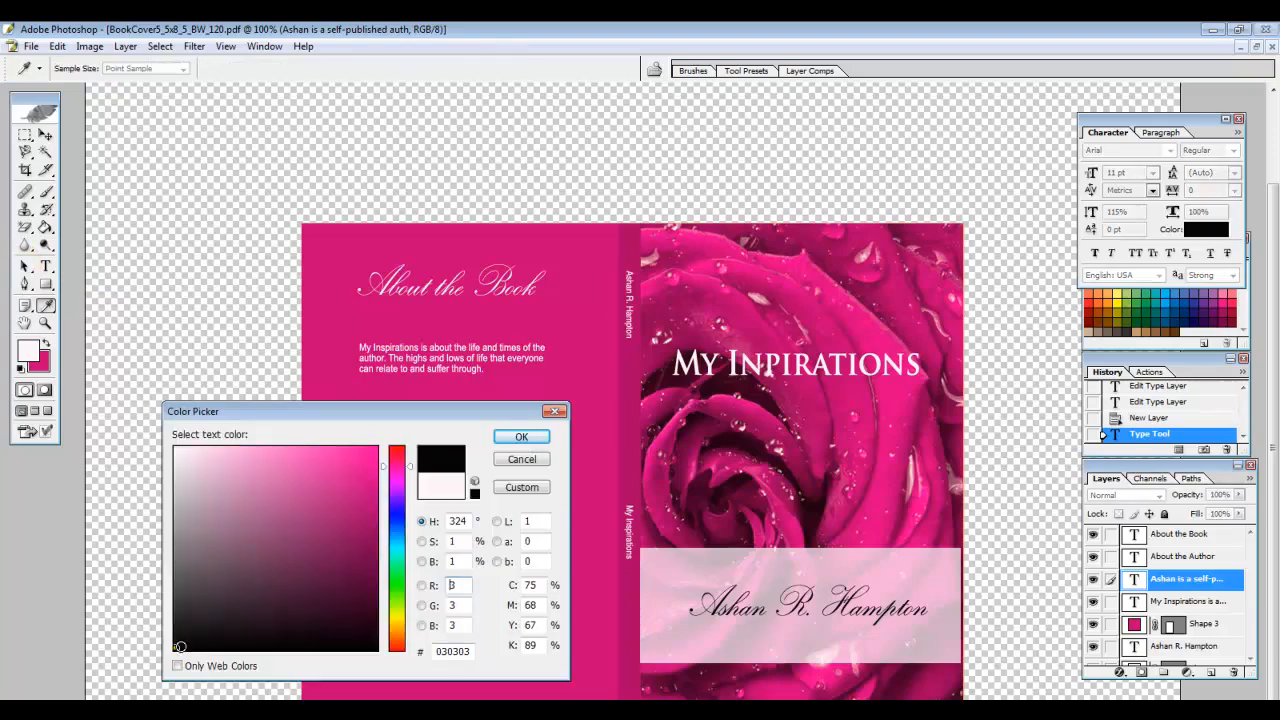
click(528, 437)
Paste 'Cornerstone Publishing' as text at the bottom of the back cover
click(378, 687)
text(Cornerstone Publishing)
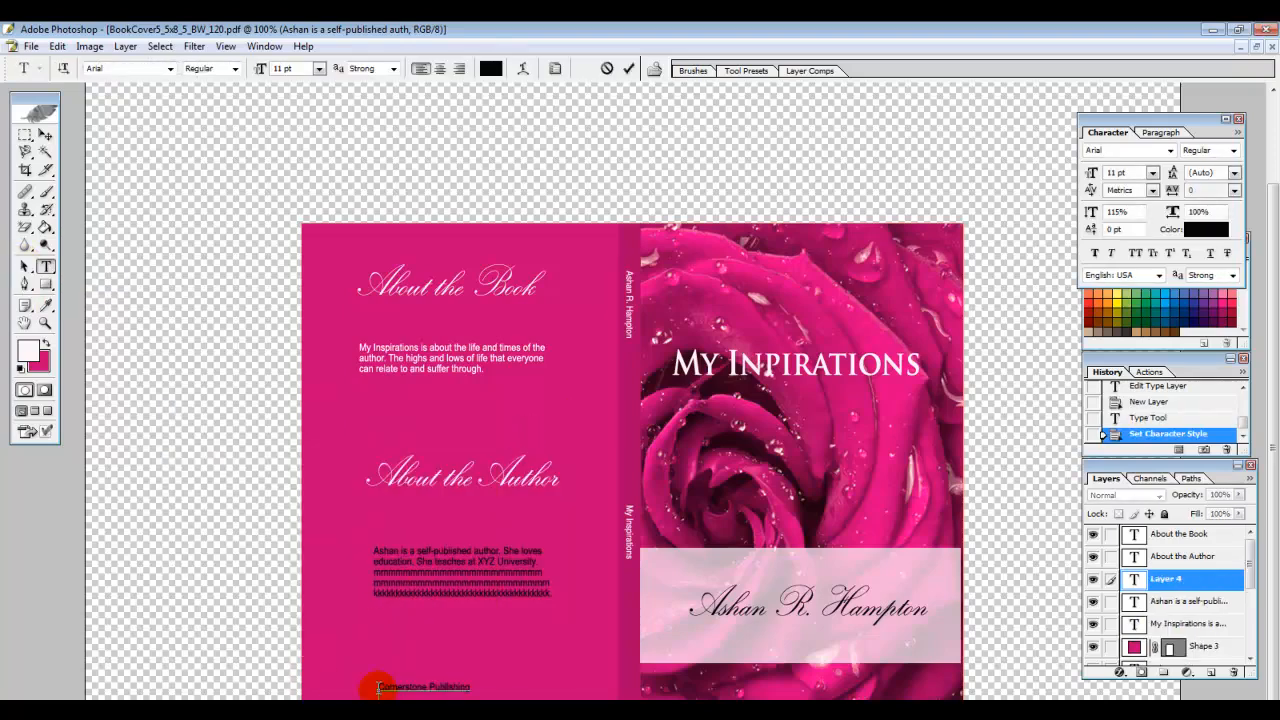
click(54, 288)
Choose the flower from the custom shapes and draw it as Shape 4 below the publisher name
drag(54, 288, 124, 362)
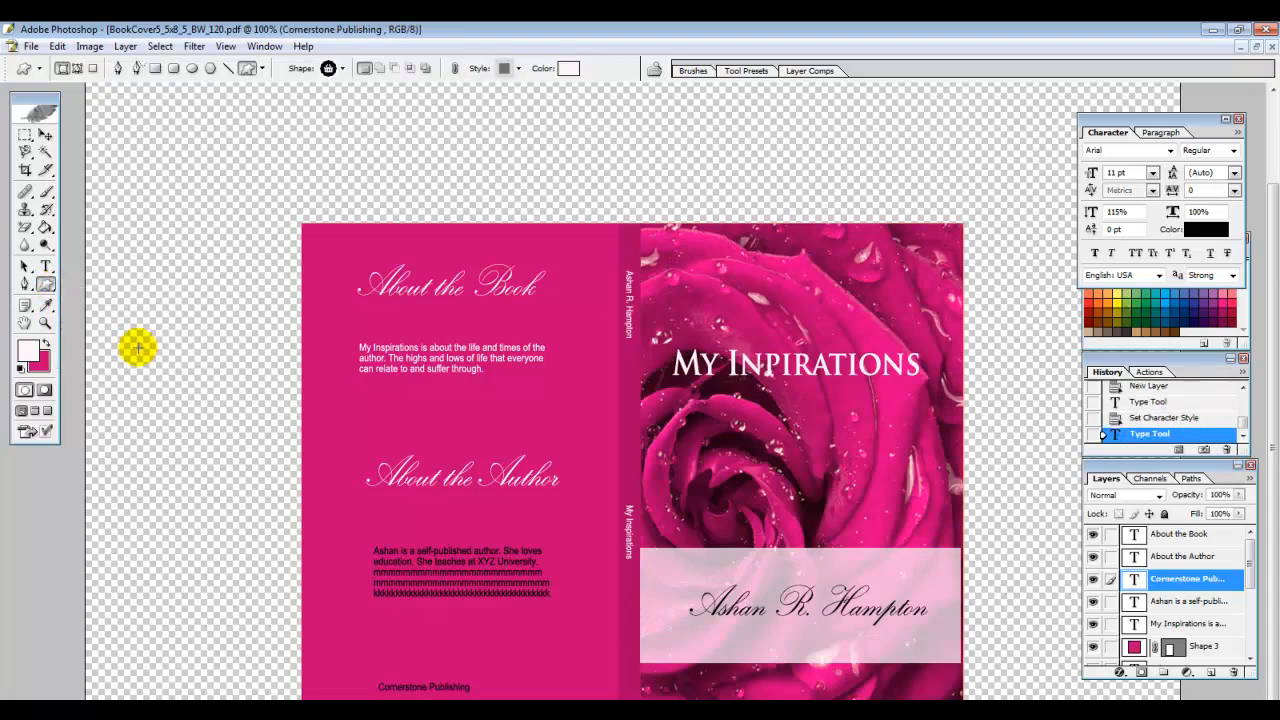
click(343, 68)
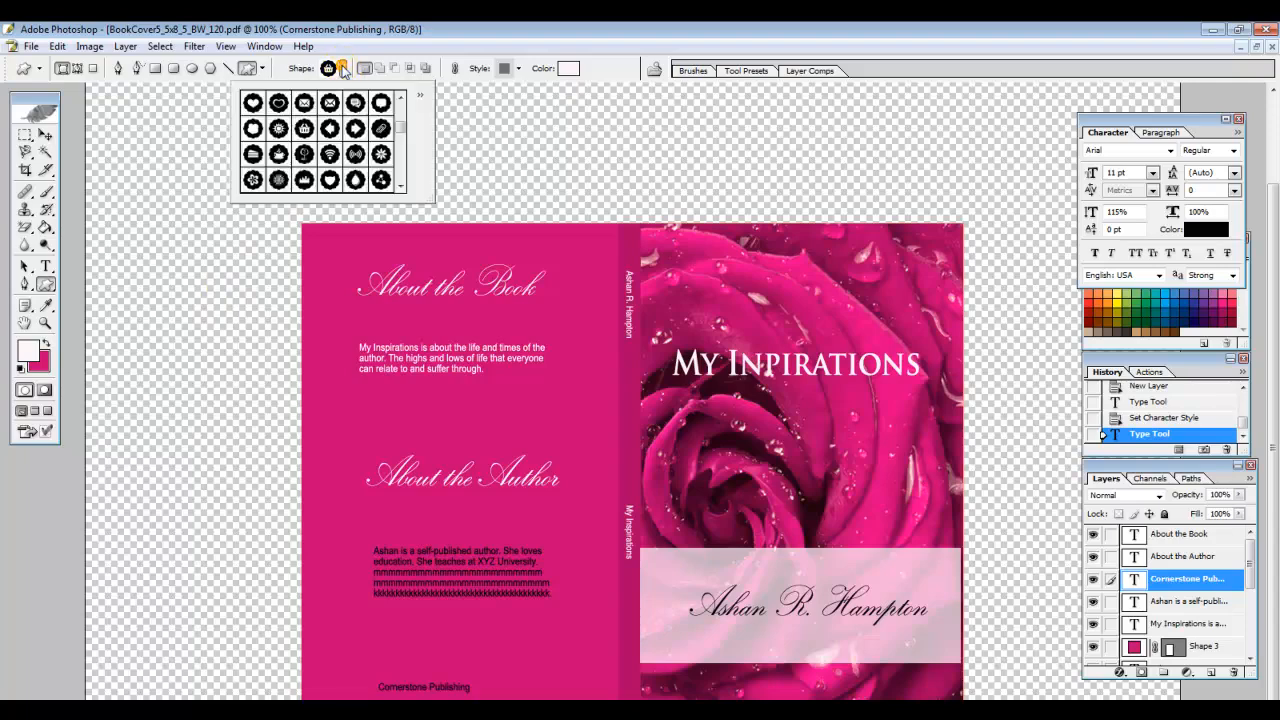
drag(403, 120, 404, 132)
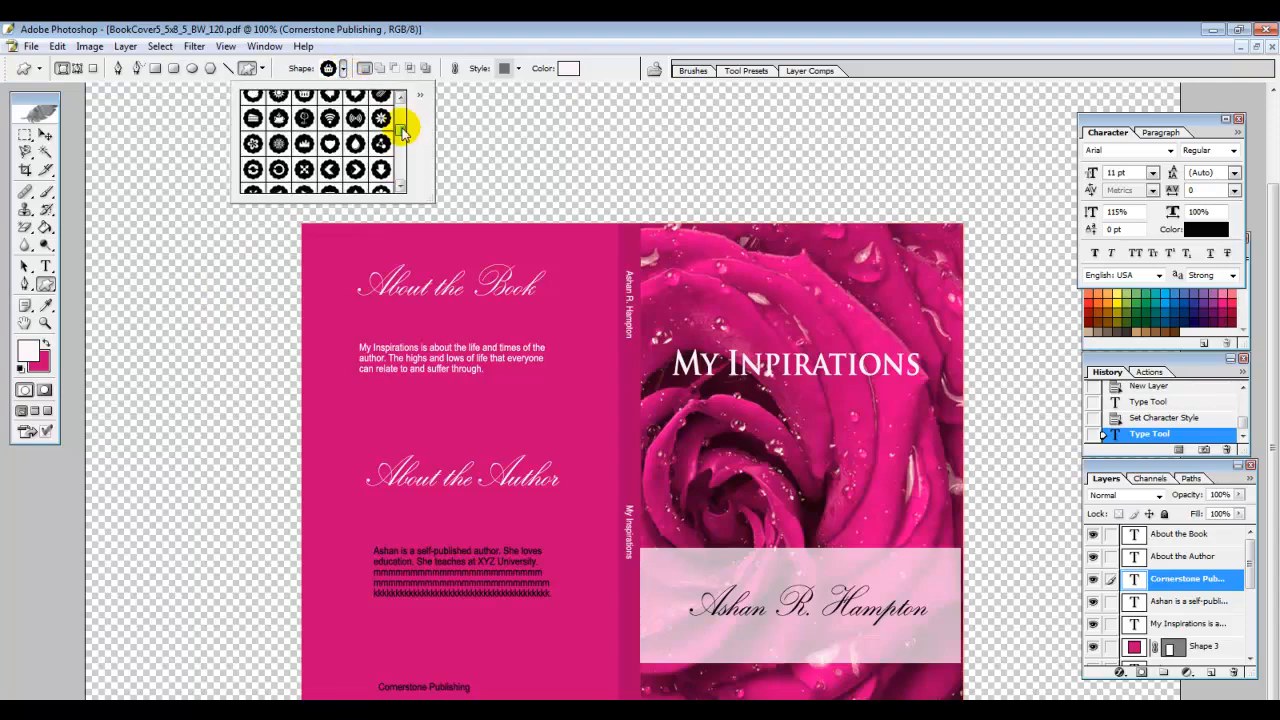
click(381, 118)
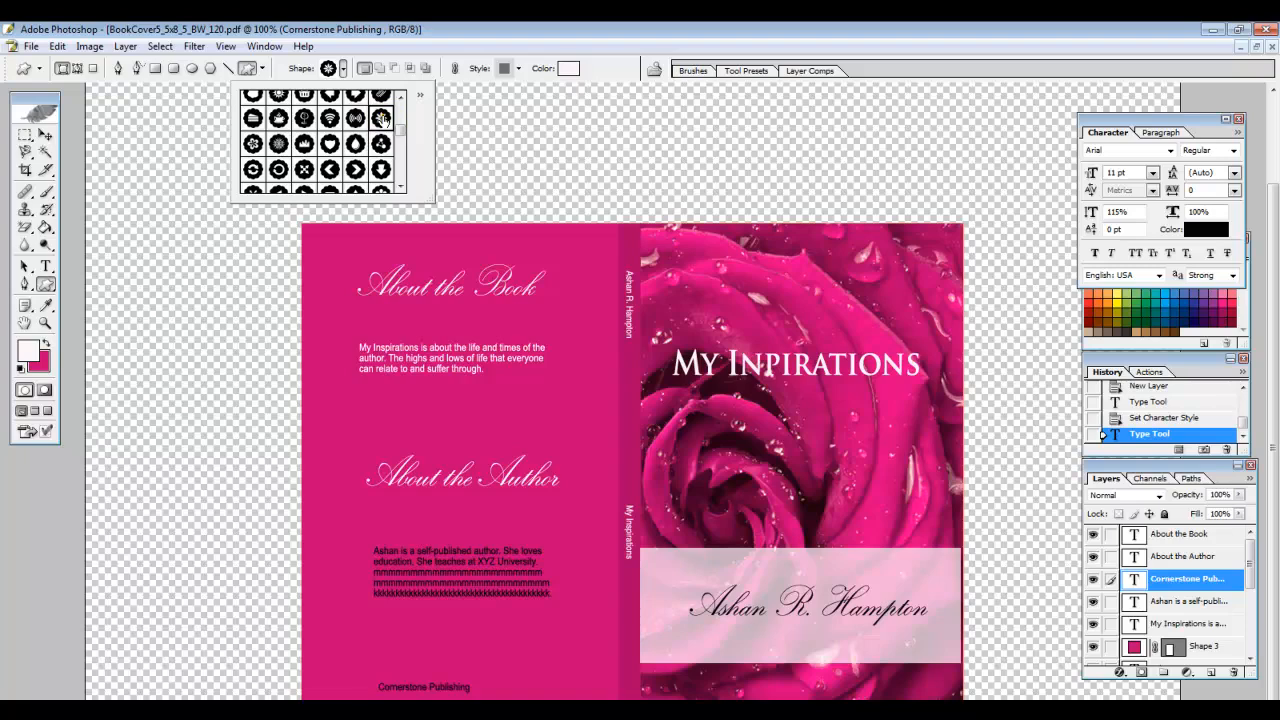
click(408, 643)
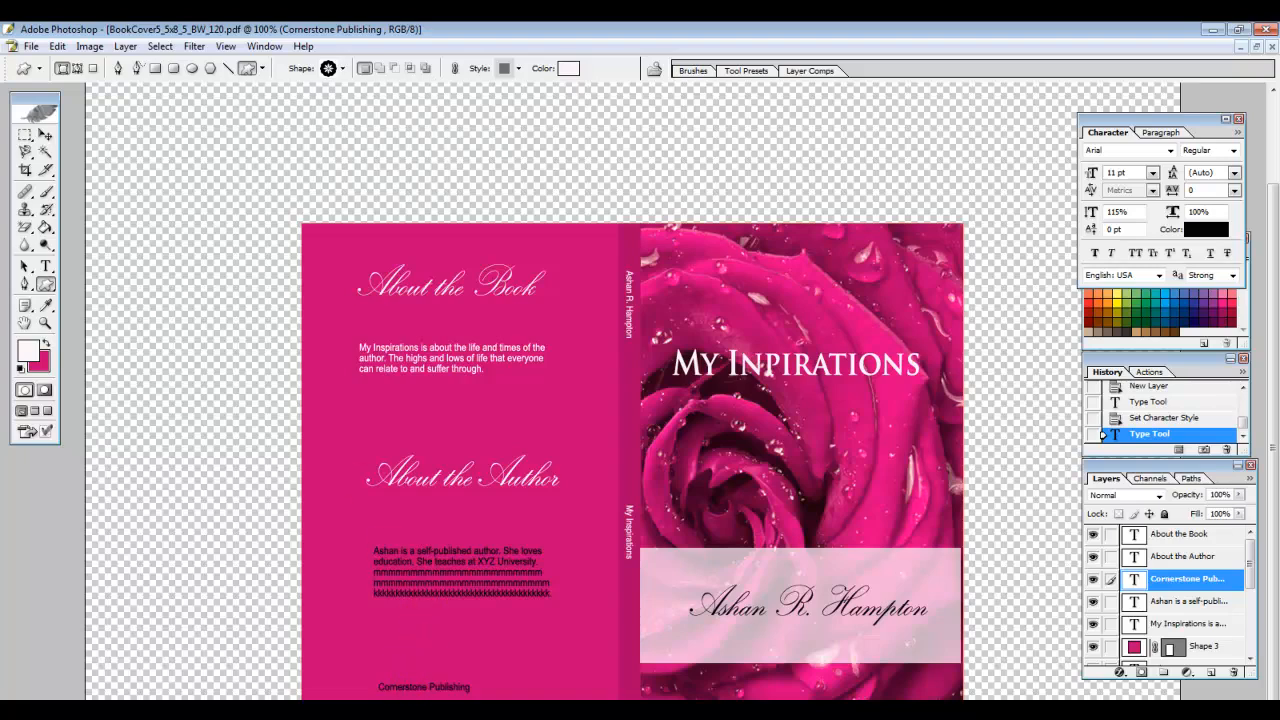
click(408, 643)
click(45, 134)
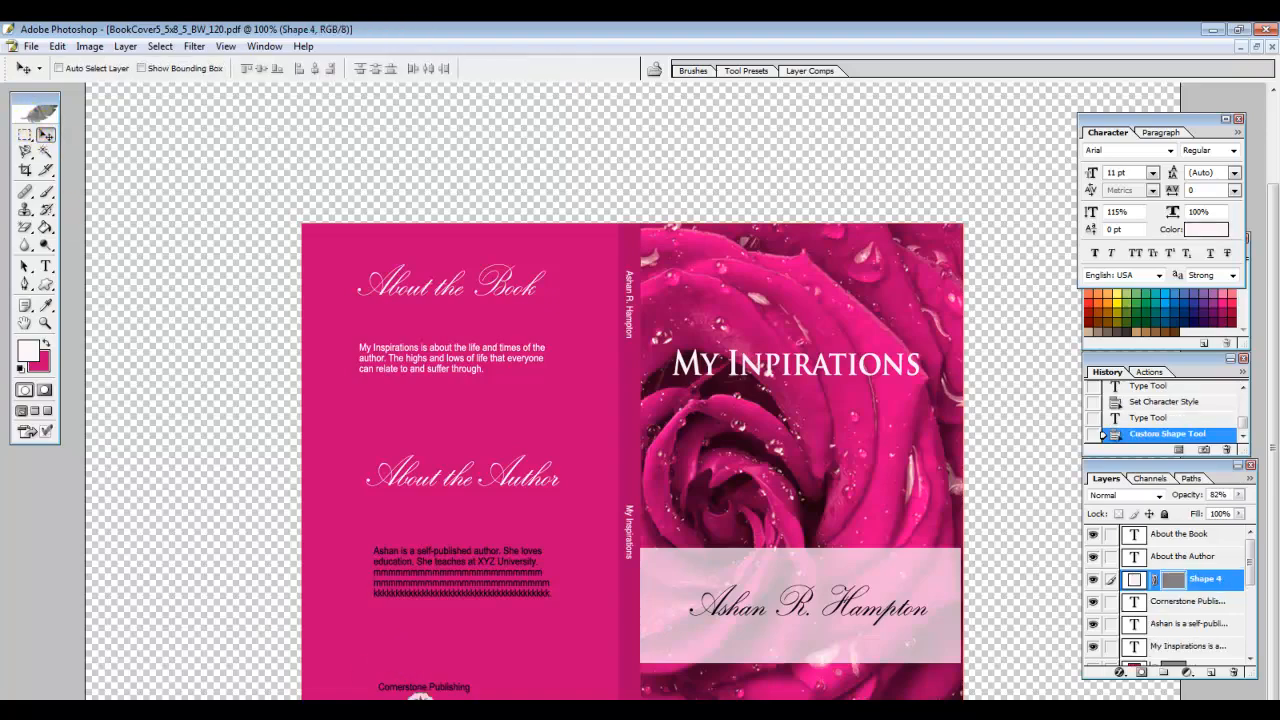
Place the flower logo under the publisher name and recolour it dusty pink B8749D
drag(419, 699, 420, 699)
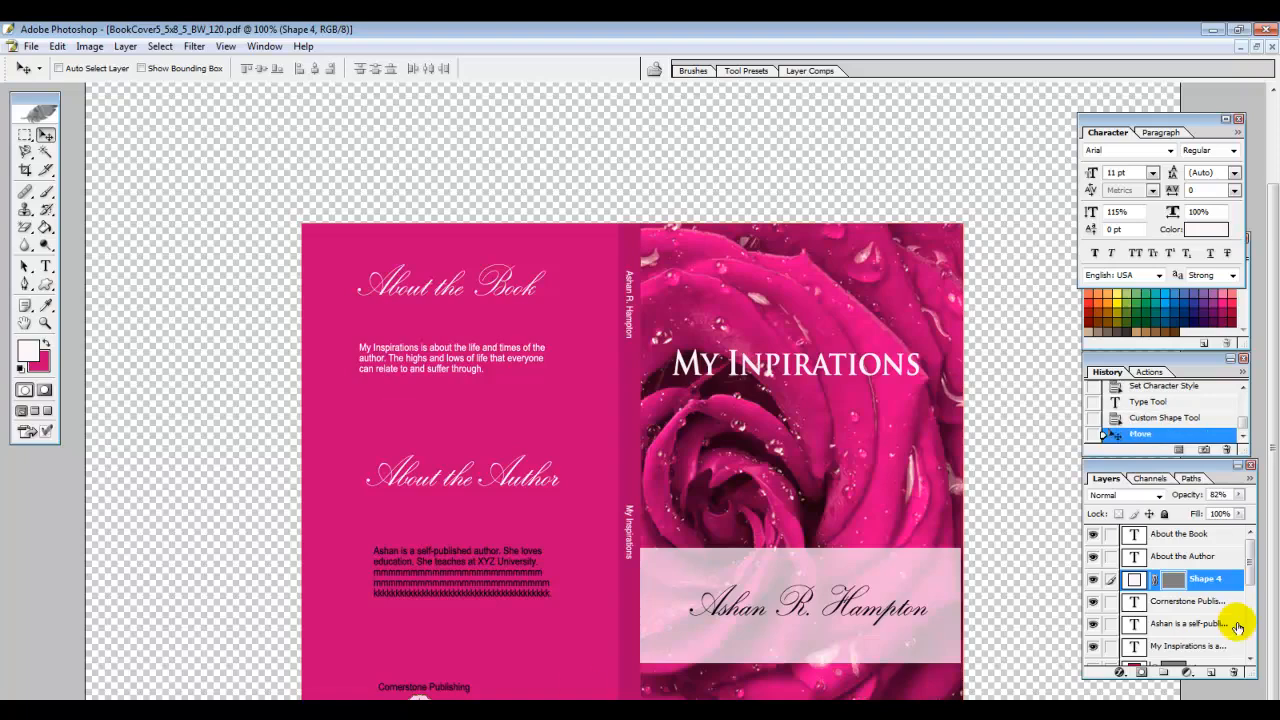
double_click(1133, 580)
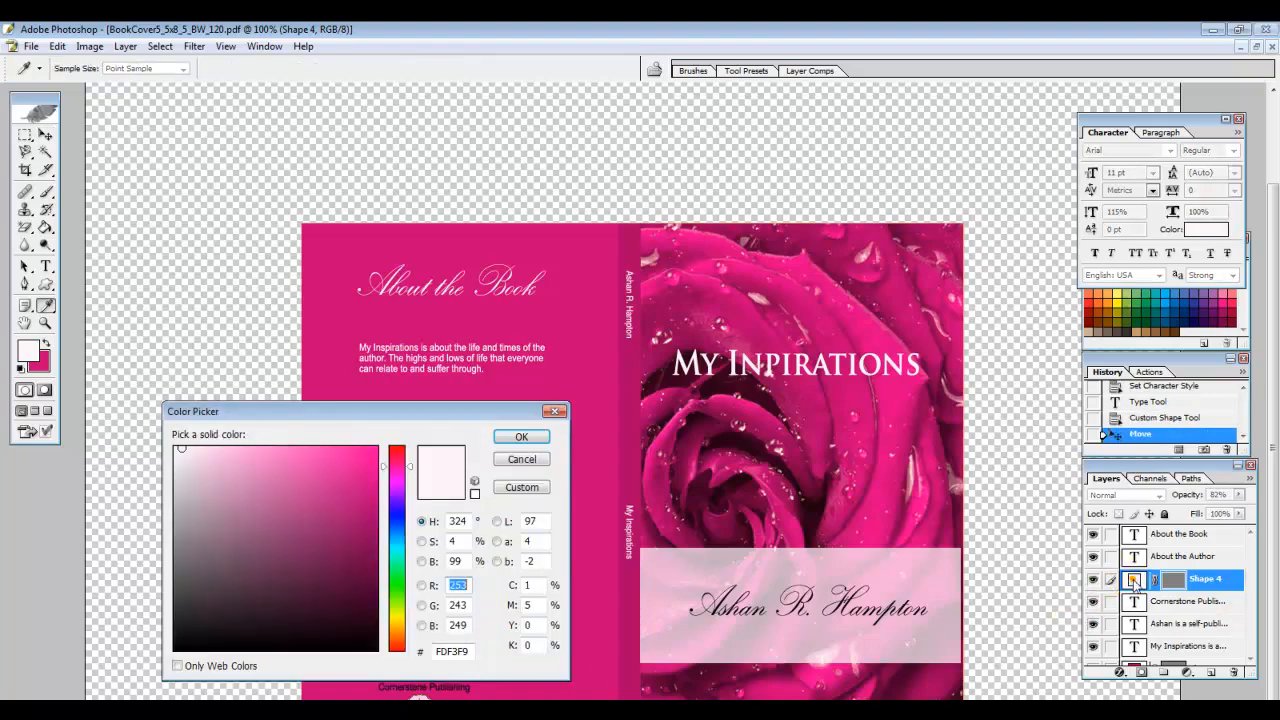
click(358, 524)
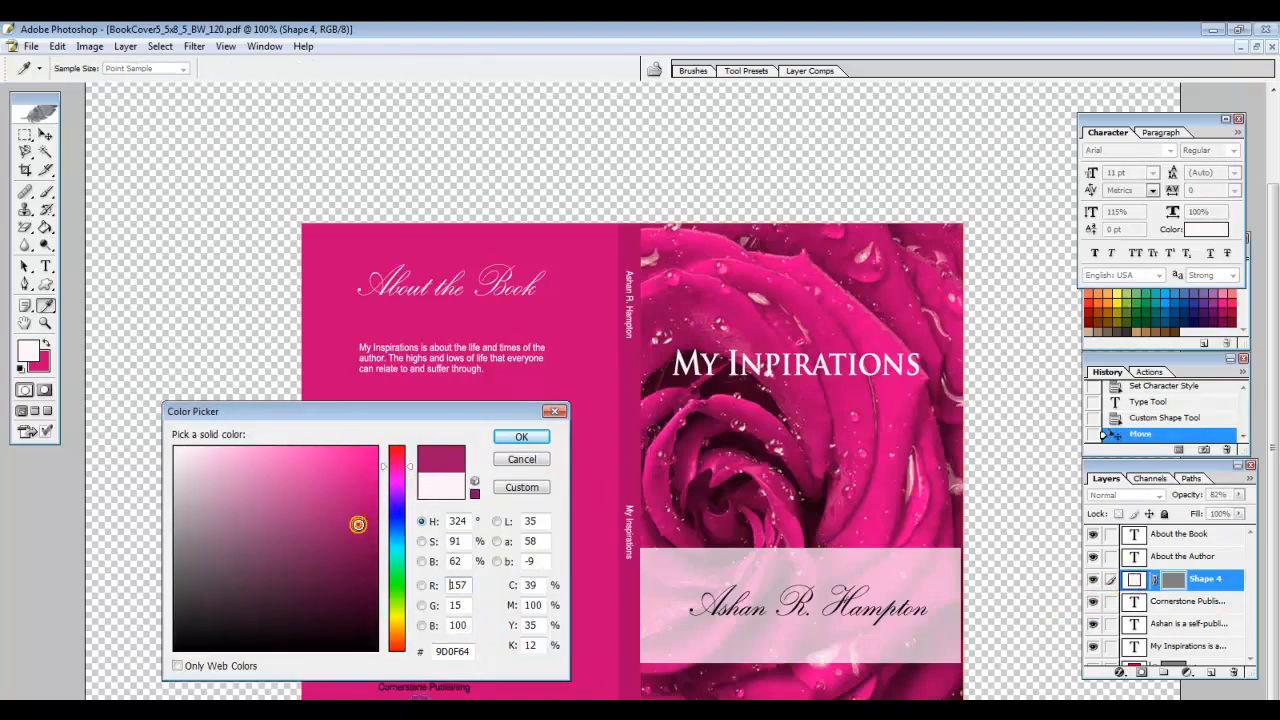
click(236, 510)
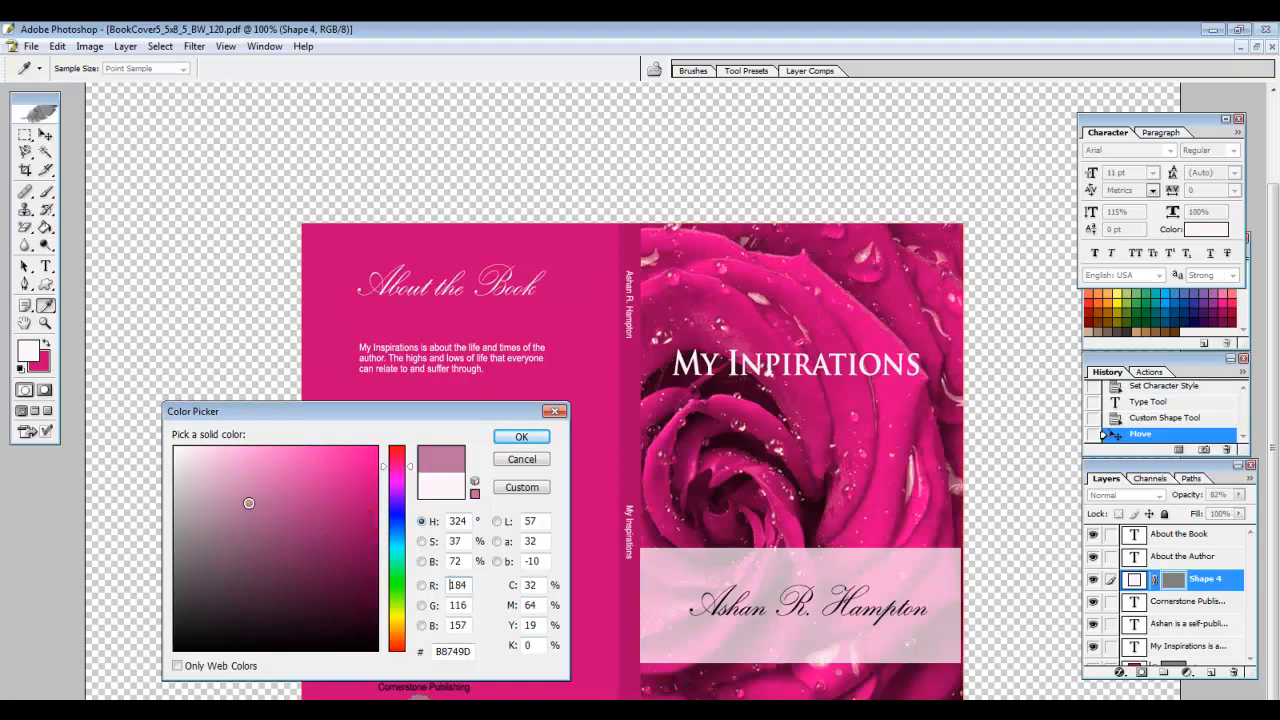
click(521, 437)
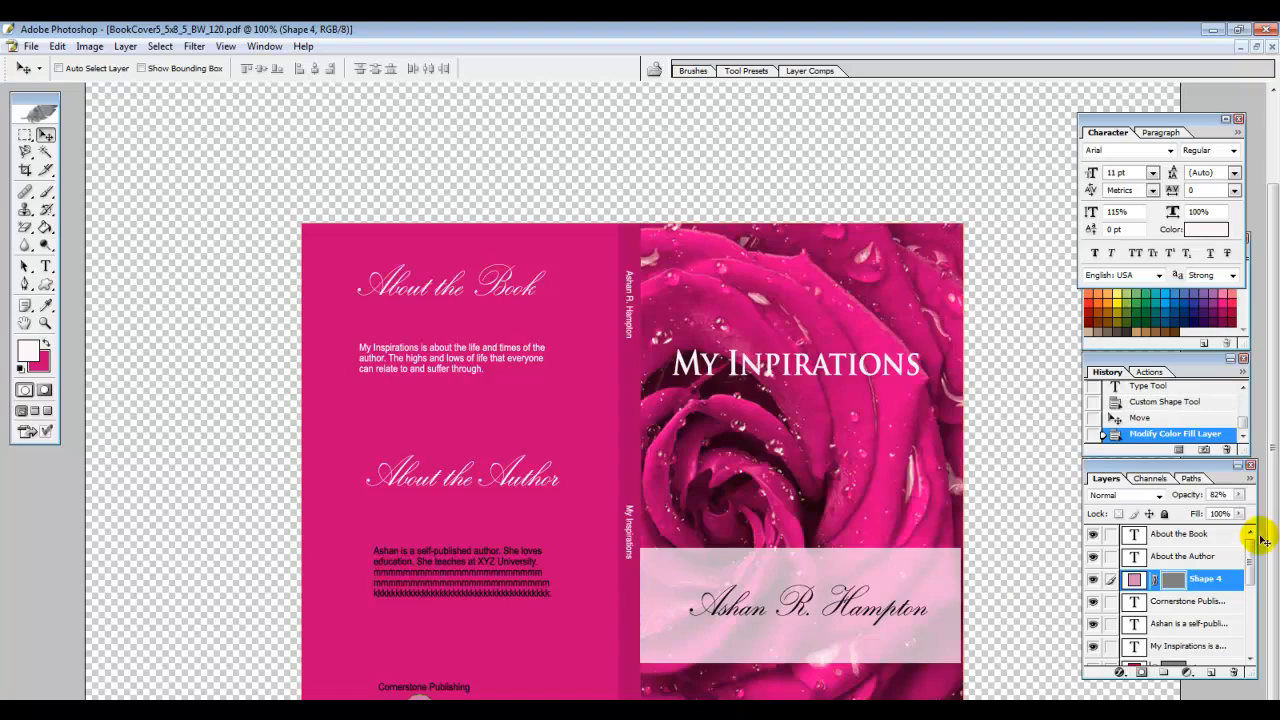
drag(1251, 570, 1262, 648)
Hide the Shape 3 back fill and nudge 'Cornerstone Publishing' slightly higher above the logo
scroll(1266, 654, up, 3)
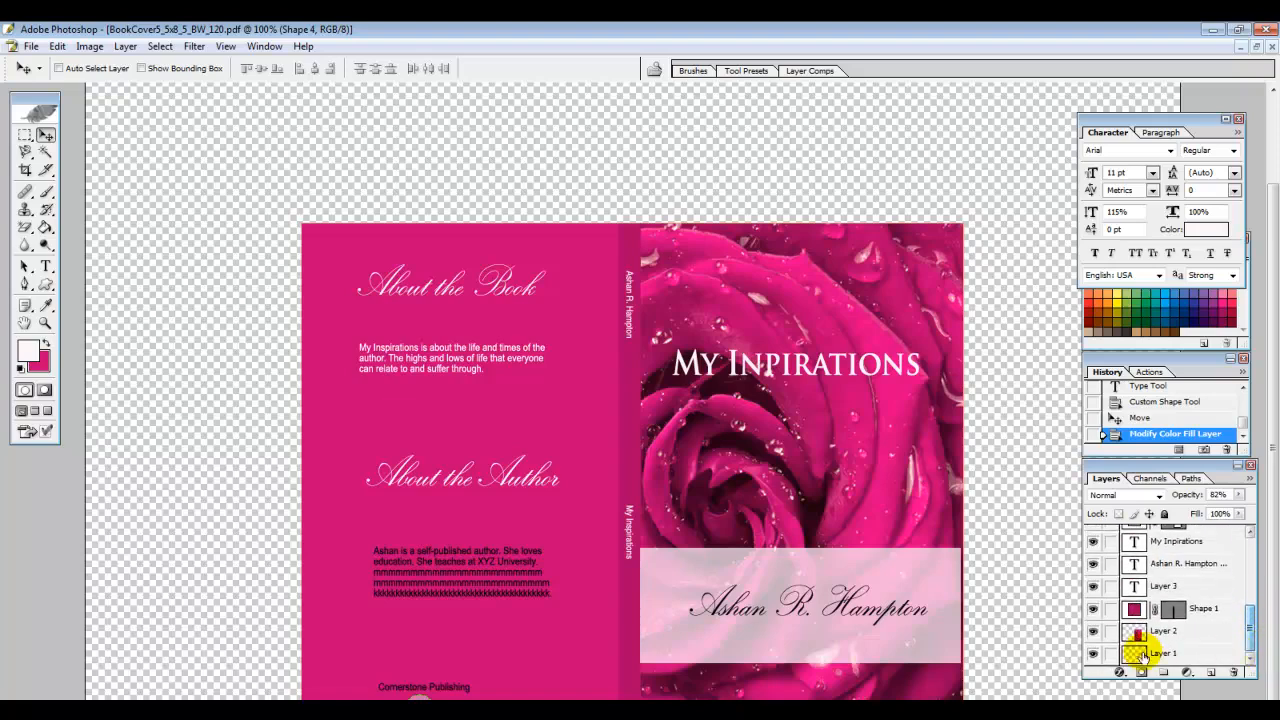
click(1094, 567)
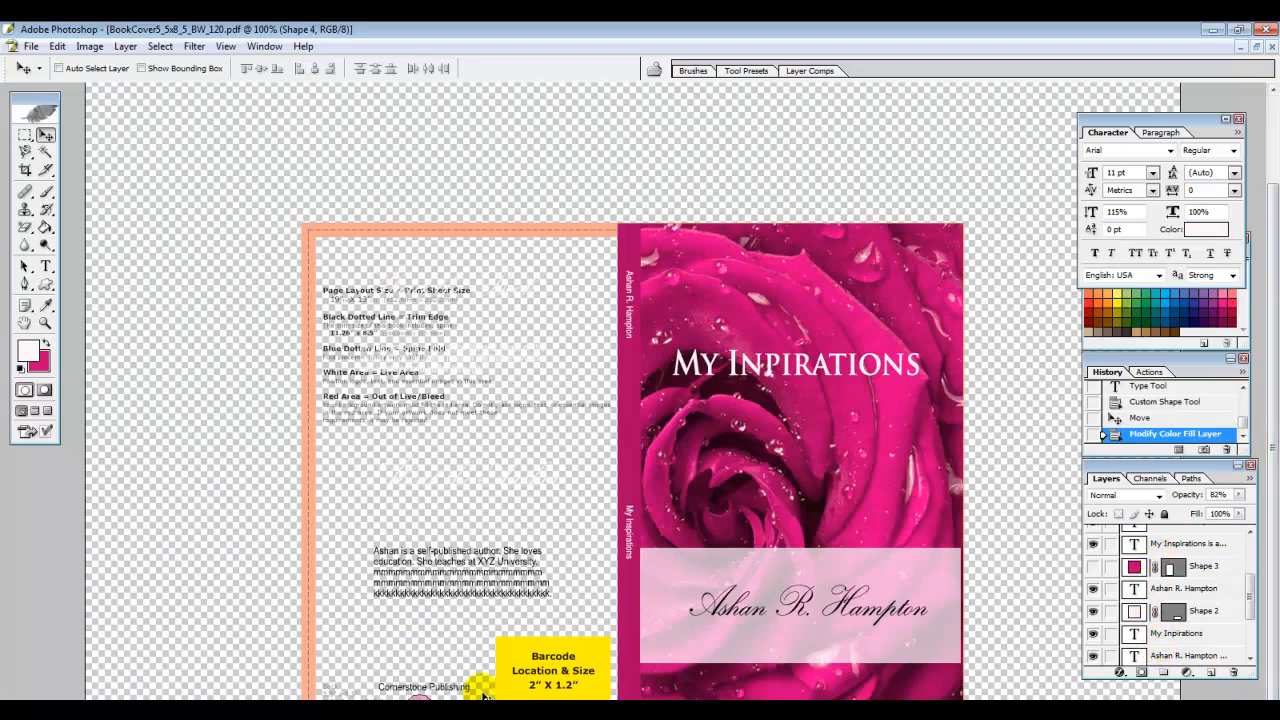
ctrl+click(447, 690)
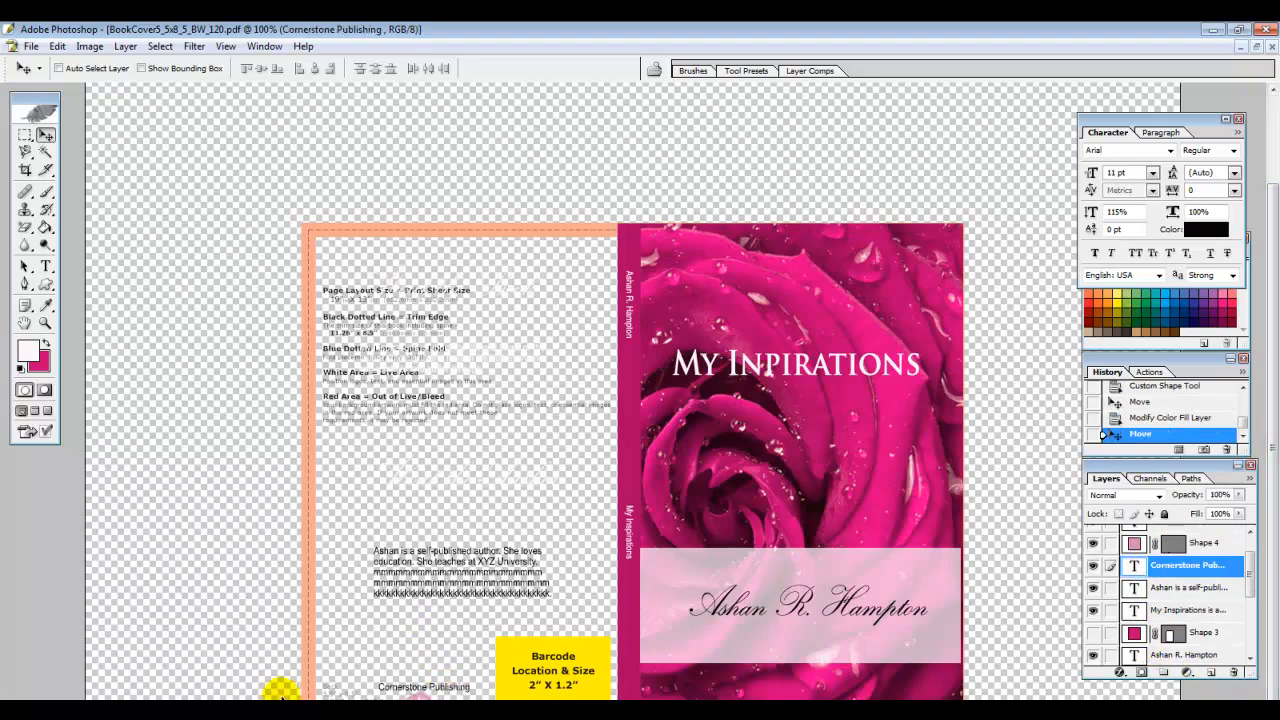
drag(430, 690, 423, 677)
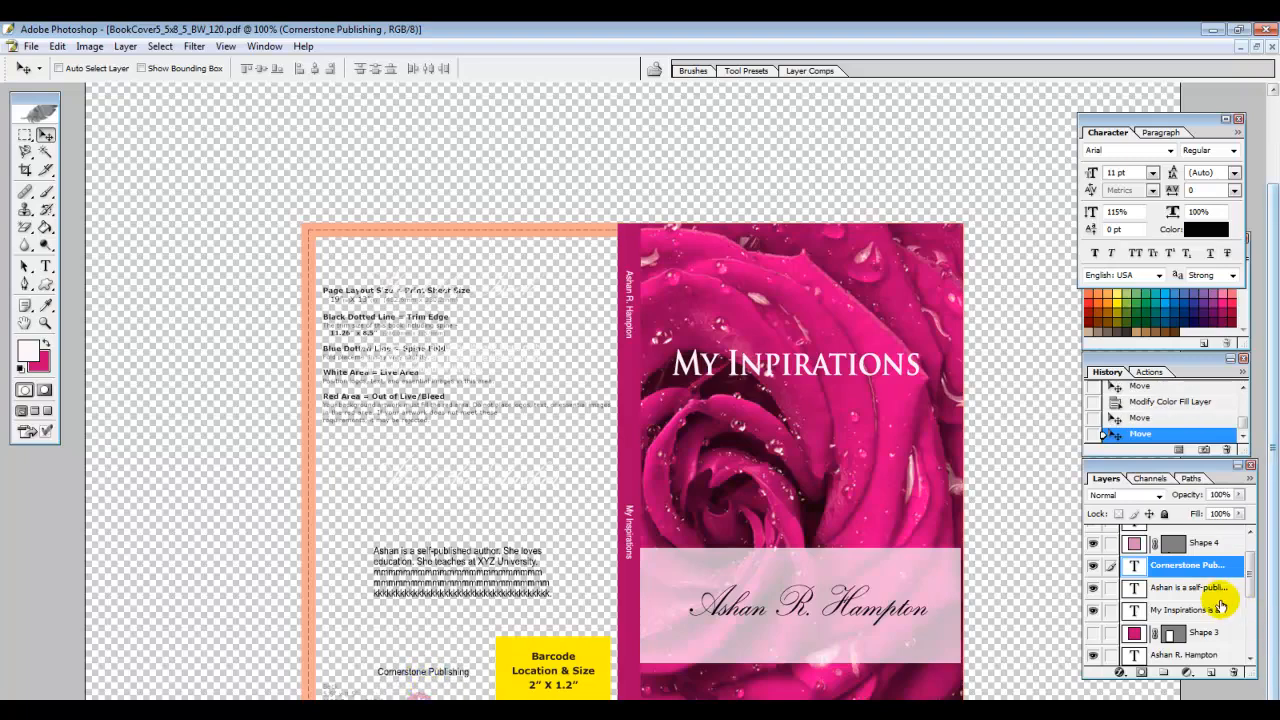
click(1200, 542)
click(45, 267)
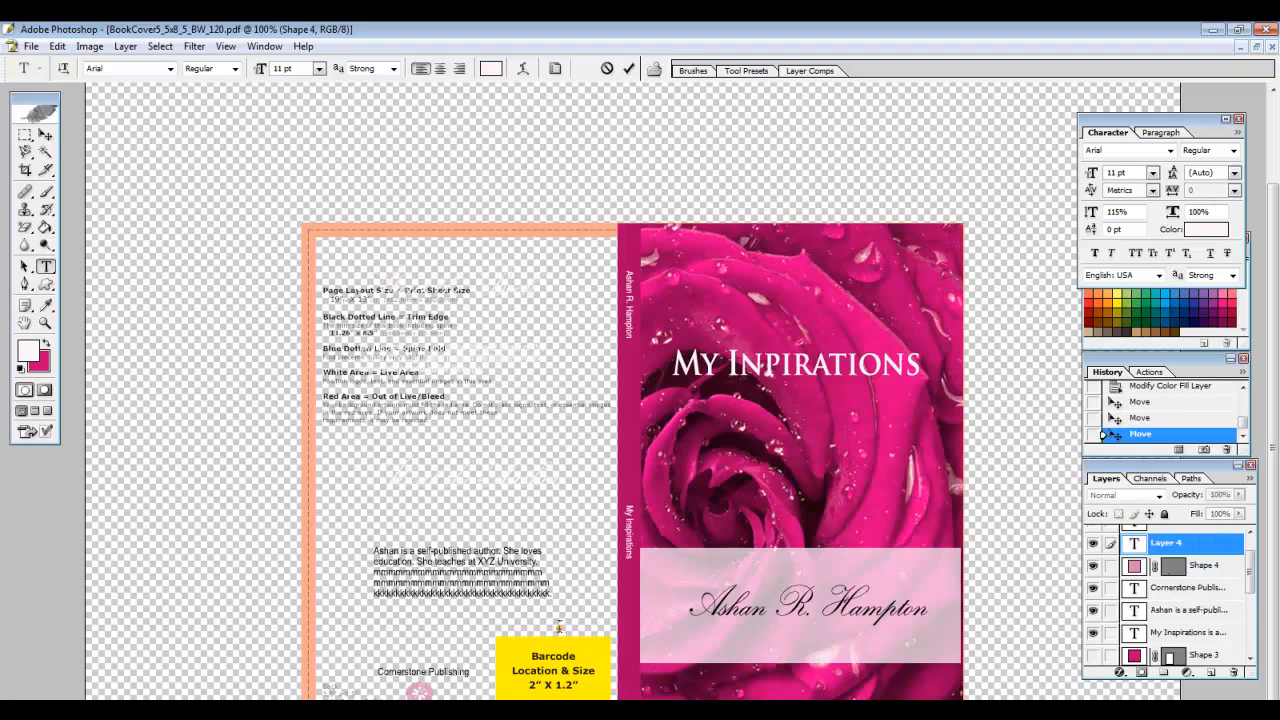
Turn Shape 3 visible again so the magenta back cover shows behind the $10.95 price
click(1093, 624)
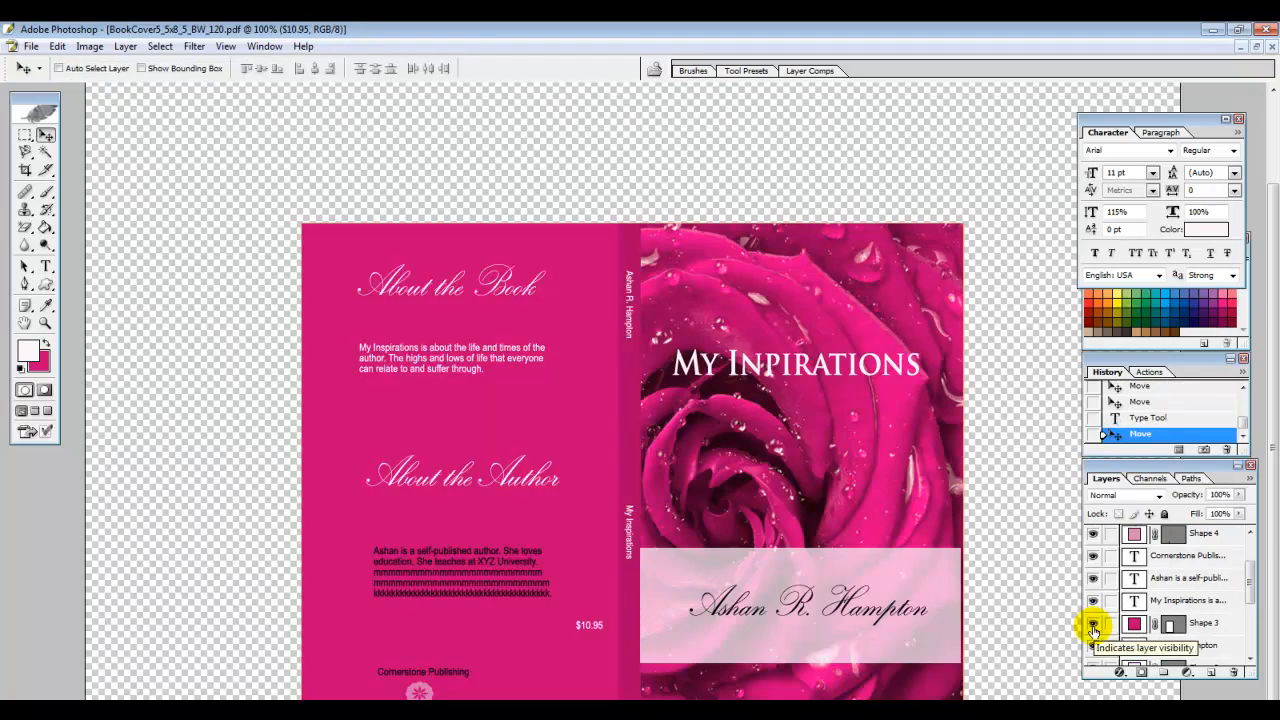